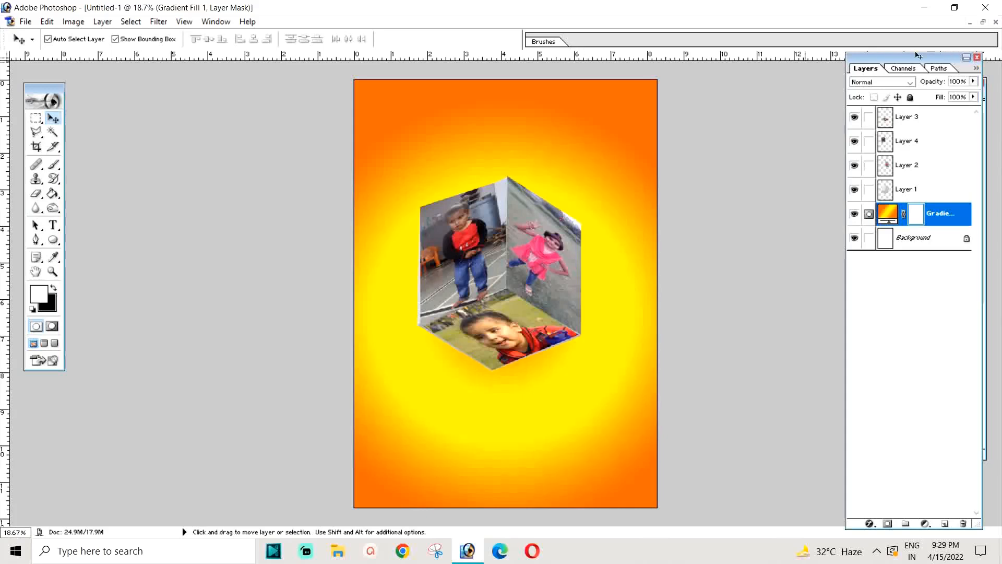
Close the current document without saving and create a maximized A4 document at 300 pixels/inch, RGB Color, with white contents
left_click(996, 23)
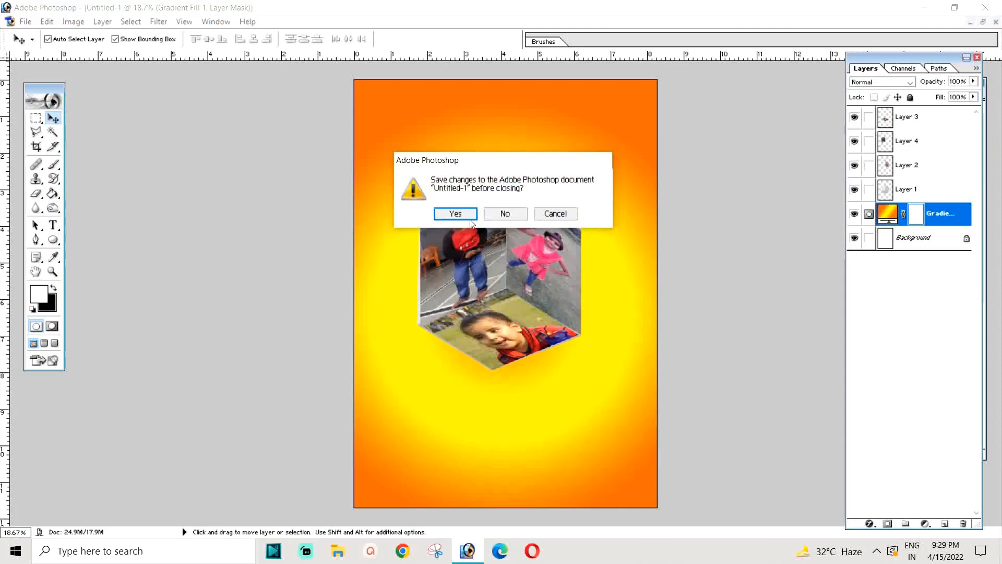
left_click(510, 216)
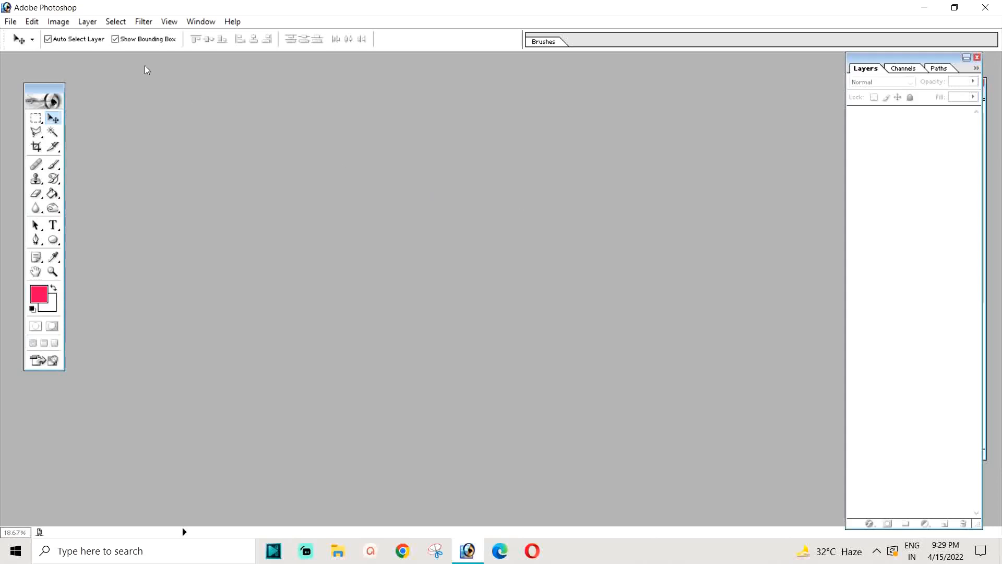
left_click(10, 21)
left_click(24, 37)
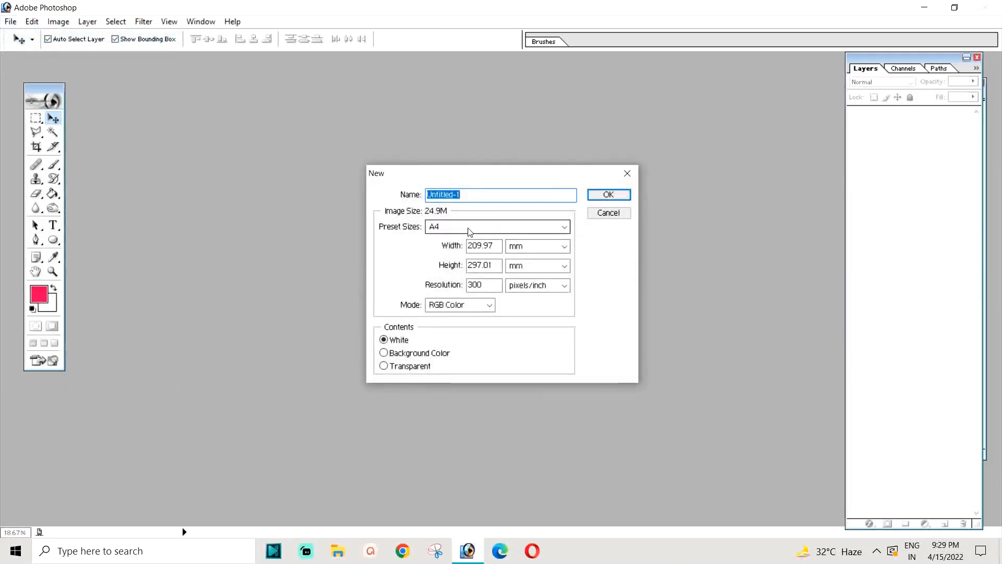
left_click(481, 235)
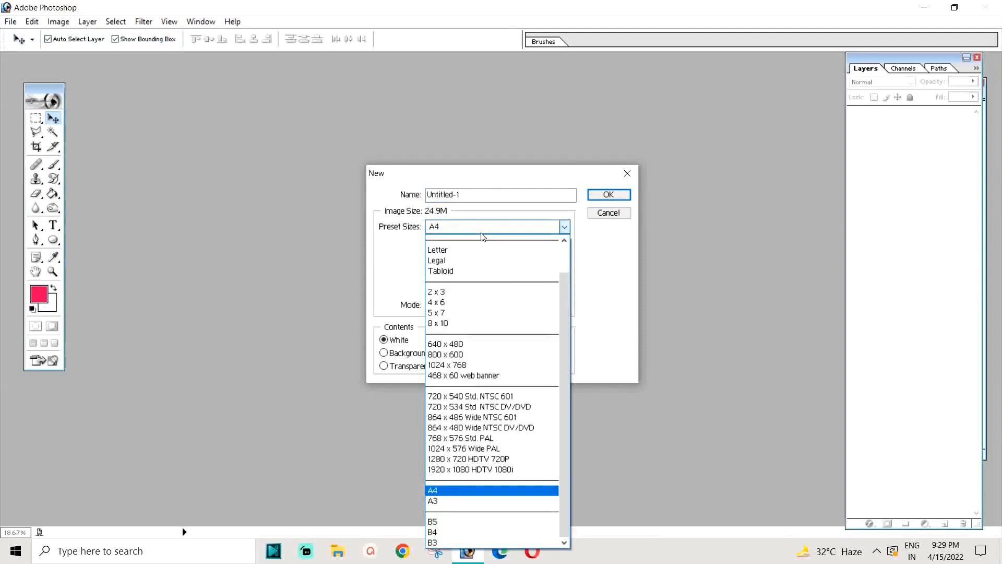
left_click(446, 492)
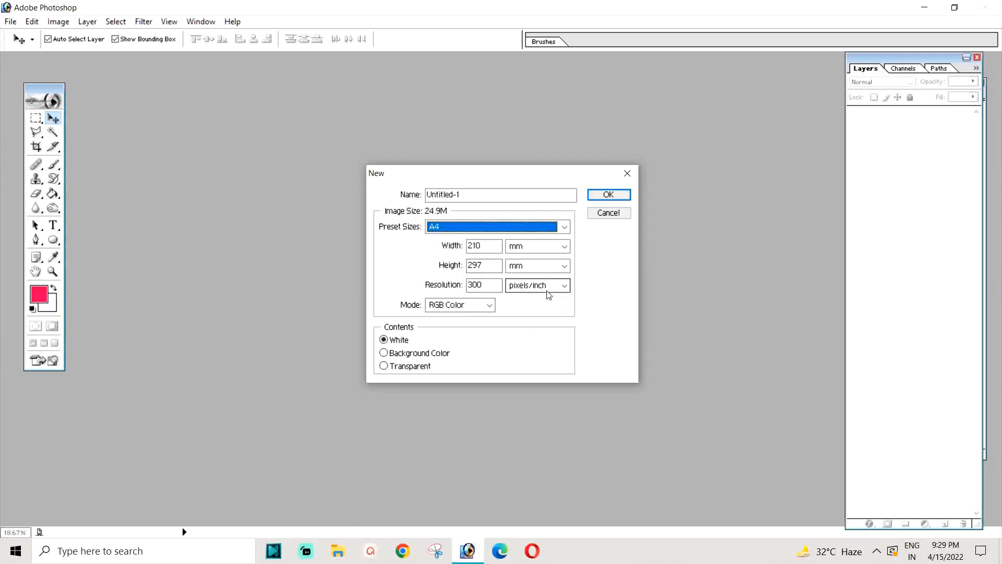
left_click(609, 194)
left_click_drag(172, 68, 432, 82)
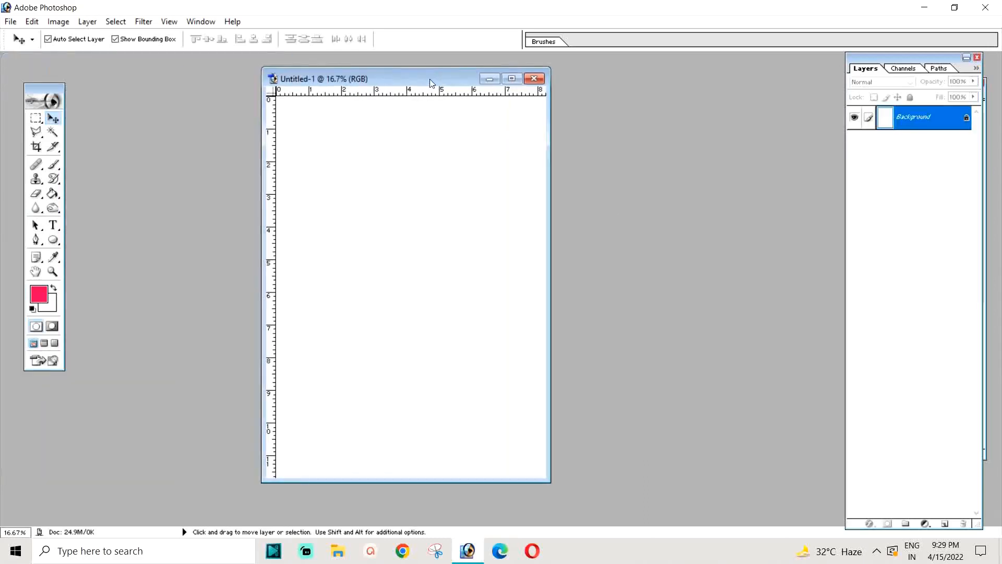
left_click(513, 79)
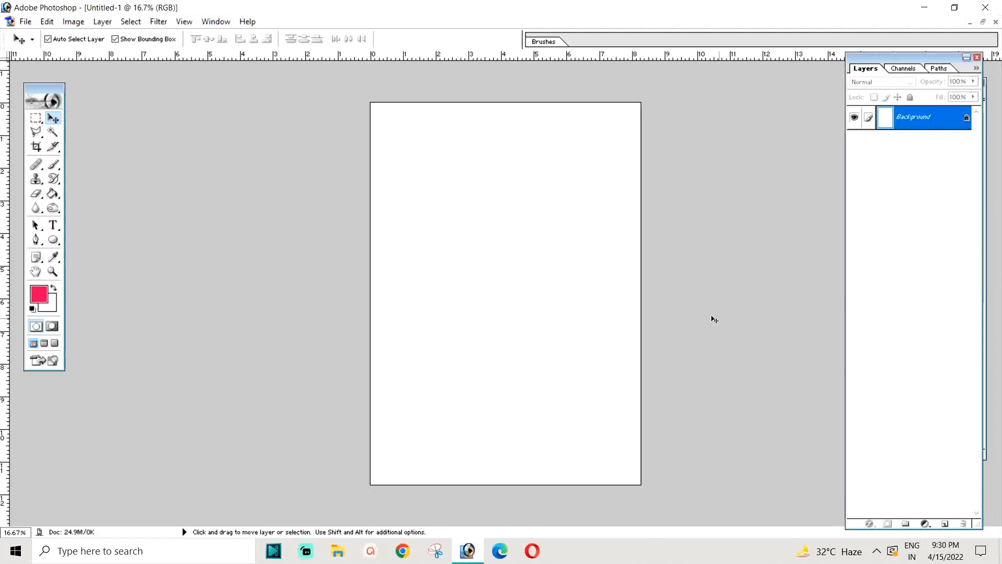
Add a new layer and draw a wireframe cube in the upper part of the page with the 3D Transform filter
left_click(946, 524)
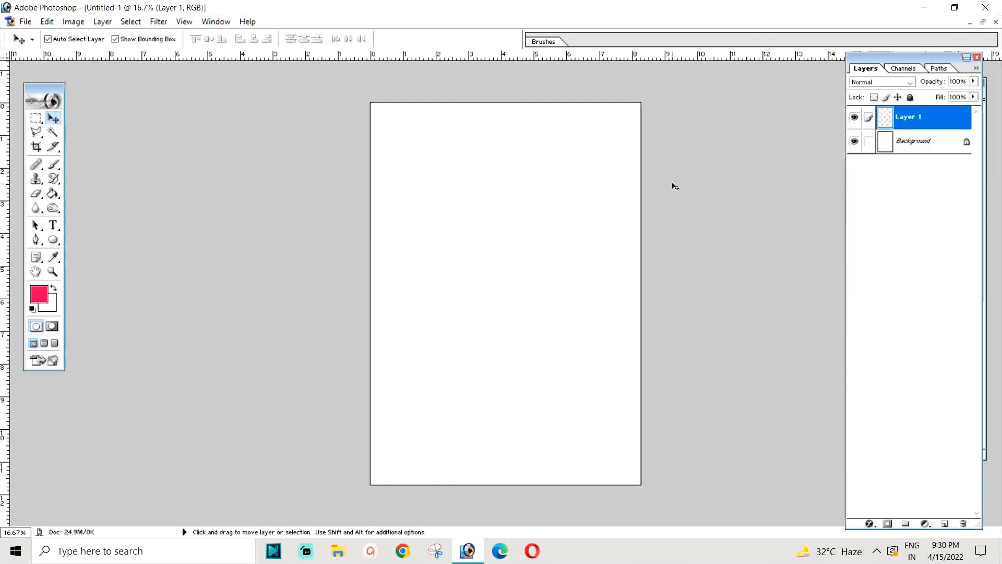
left_click(159, 23)
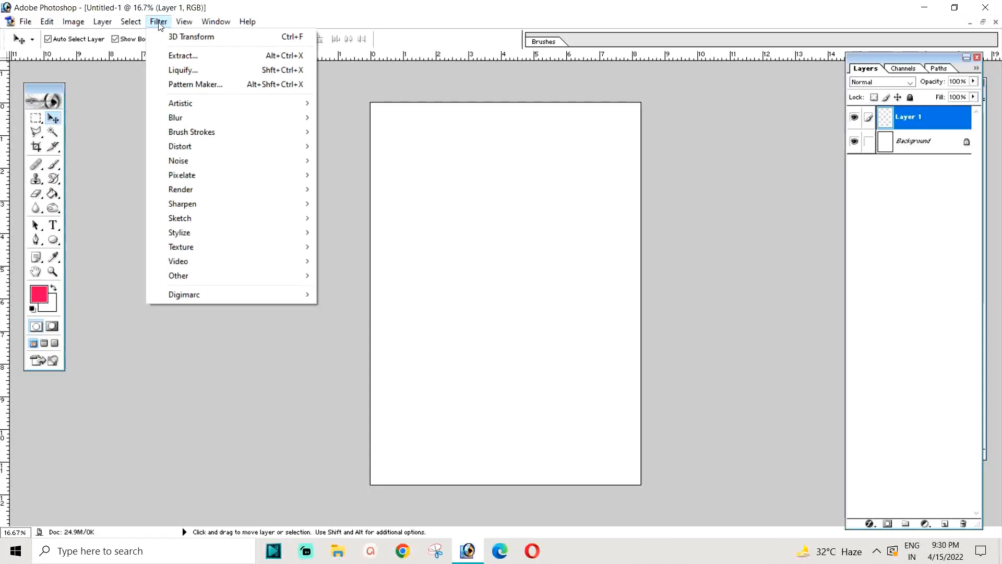
mouse_move(205, 191)
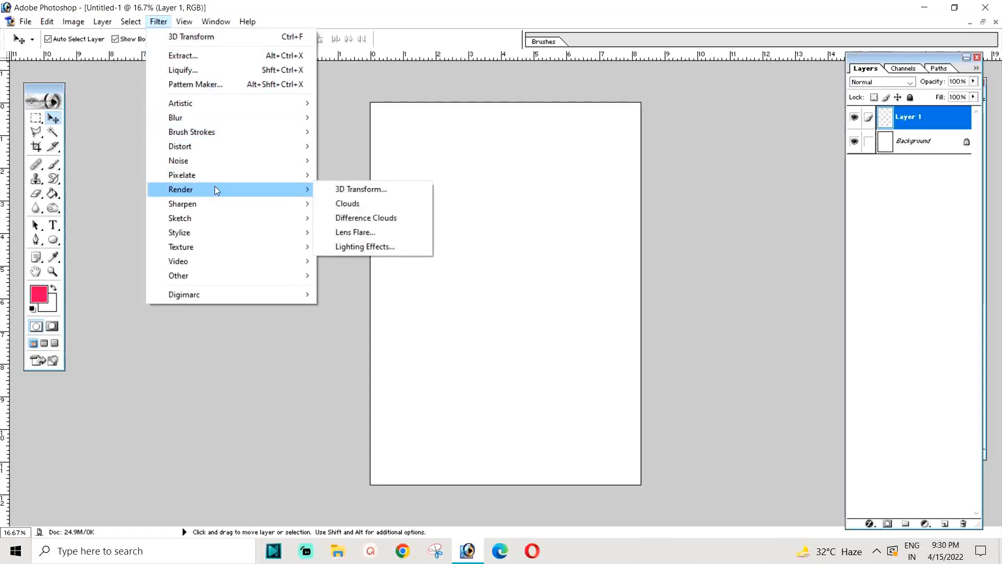
left_click(373, 189)
left_click_drag(532, 127, 359, 170)
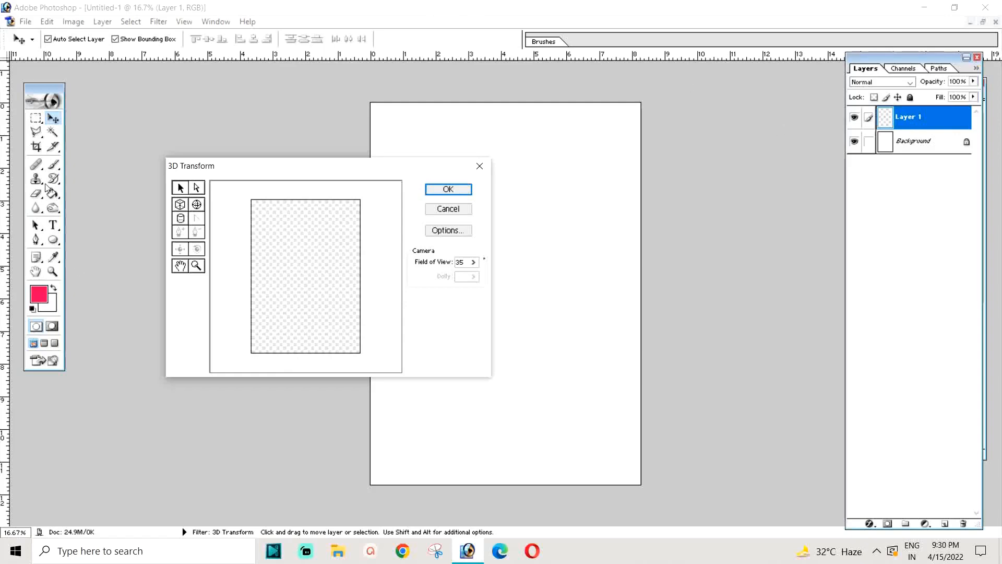
left_click(180, 206)
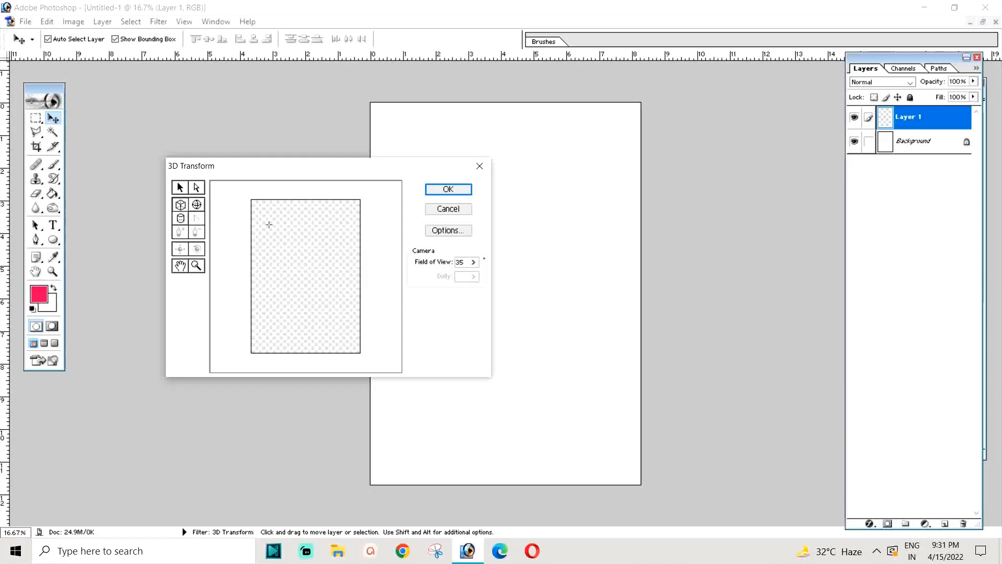
mouse_move(269, 225)
left_mouse_down()
mouse_move(298, 258)
mouse_move(322, 265)
left_mouse_up()
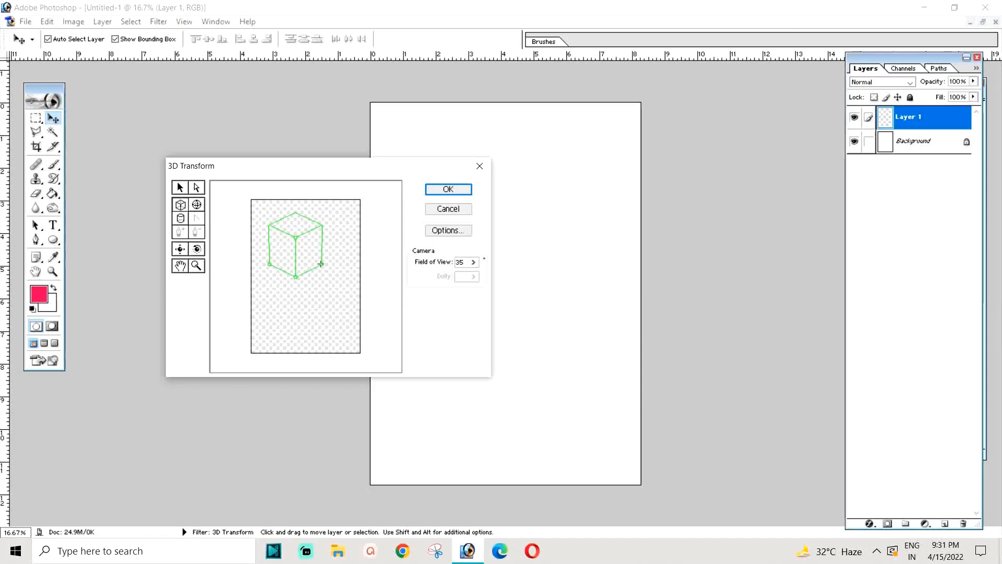
Move the wireframe cube down towards the page centre and raise its top front corner to make it a taller box
left_click(180, 190)
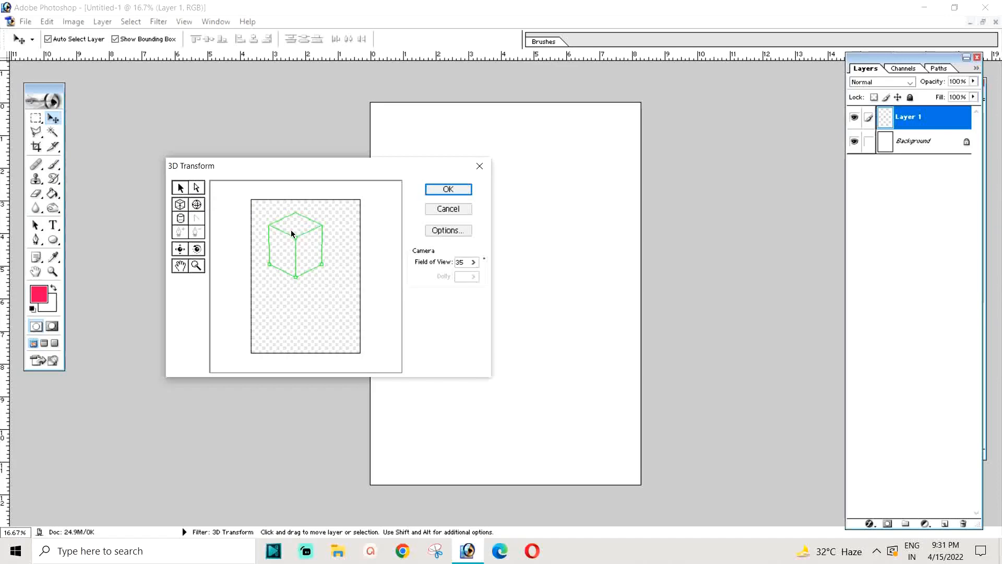
left_click_drag(296, 238, 299, 258)
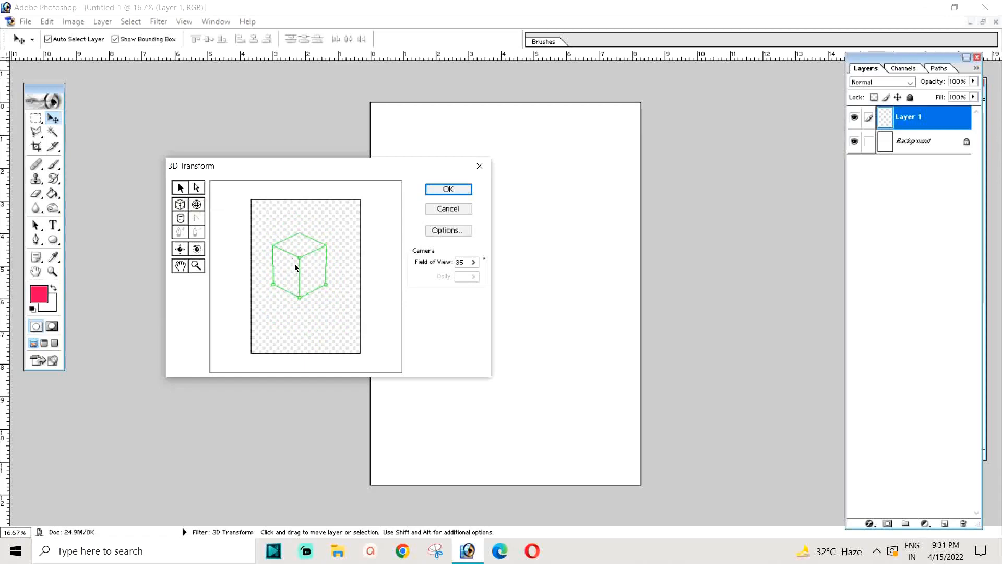
left_click(198, 189)
mouse_move(300, 258)
left_mouse_down()
mouse_move(300, 276)
mouse_move(301, 232)
mouse_move(301, 267)
mouse_move(301, 249)
left_mouse_up()
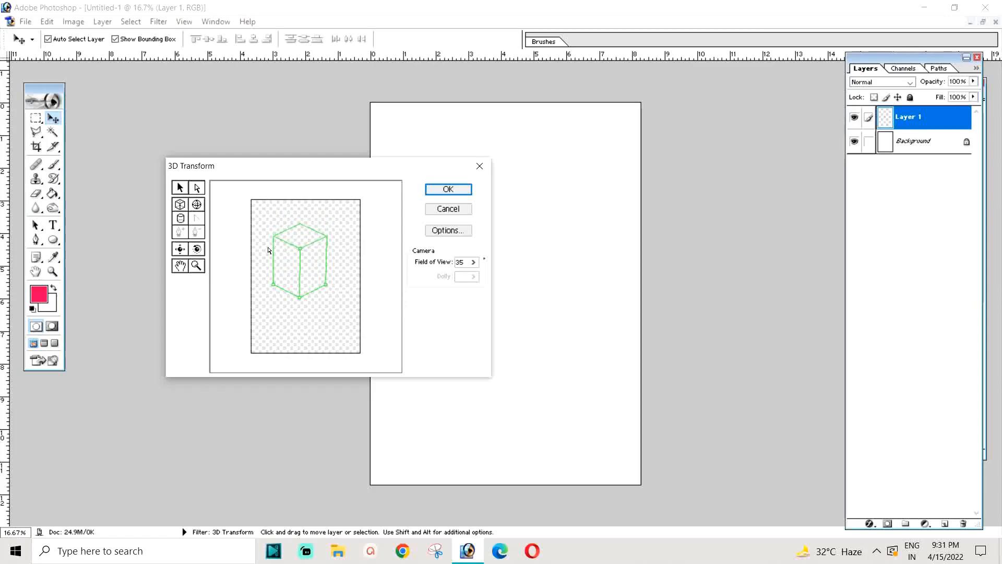
Pan the 3D box slightly, rotate it with the trackball until three shaded faces show, and apply the 3D Transform filter
left_click(180, 250)
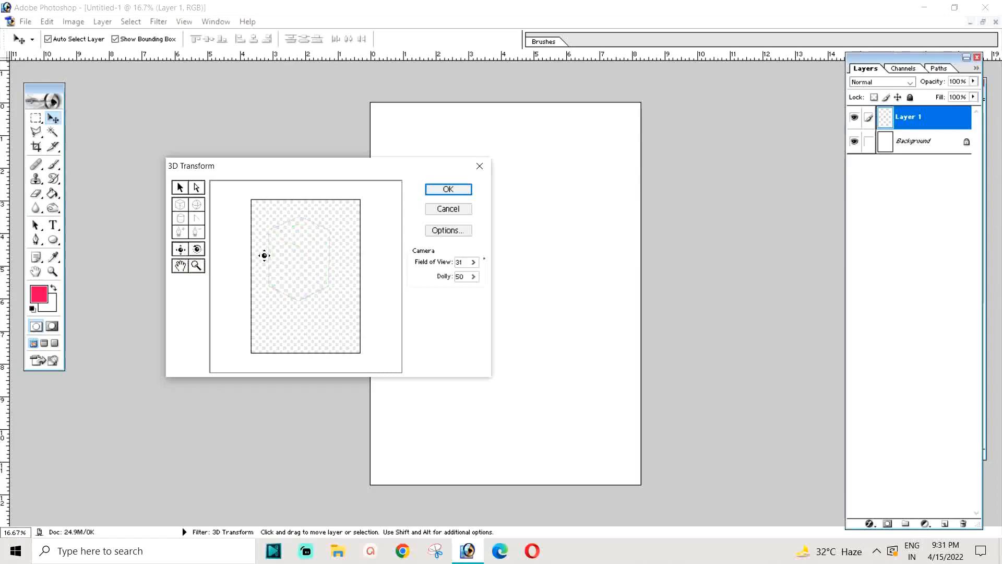
mouse_move(298, 261)
left_mouse_down()
mouse_move(288, 261)
mouse_move(311, 285)
mouse_move(289, 259)
mouse_move(313, 266)
mouse_move(304, 266)
left_mouse_up()
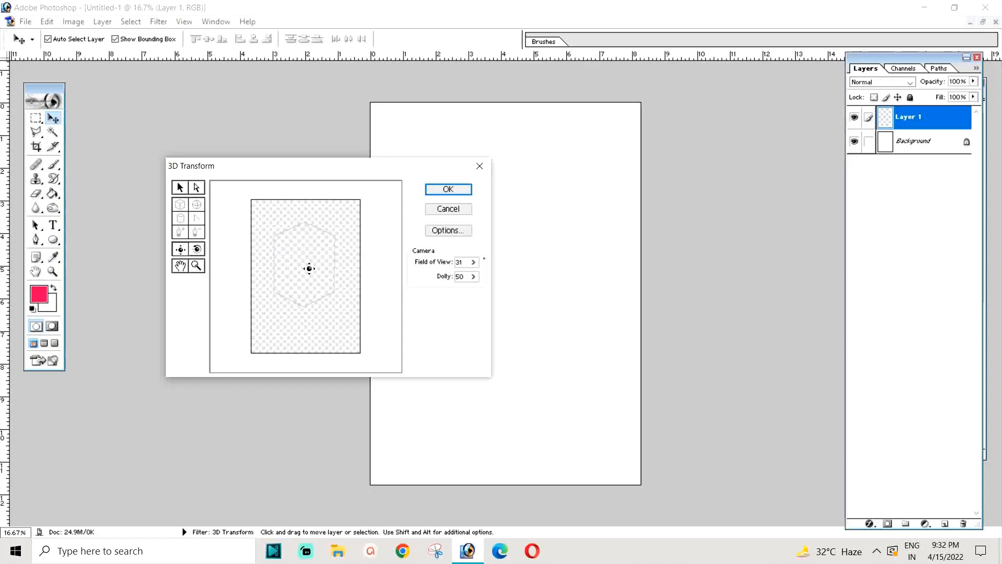
left_click(196, 251)
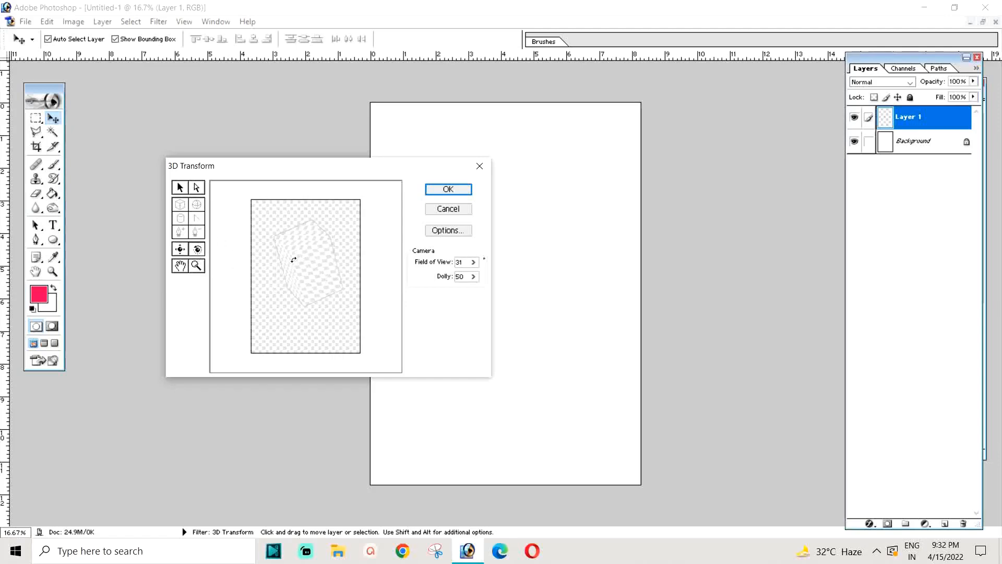
left_click_drag(273, 251, 265, 238)
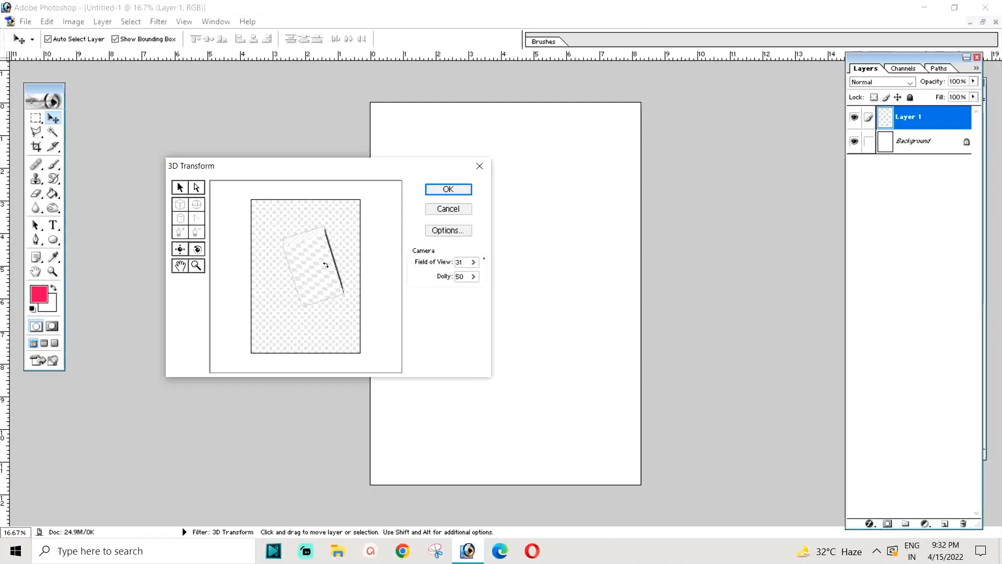
left_click_drag(326, 265, 259, 297)
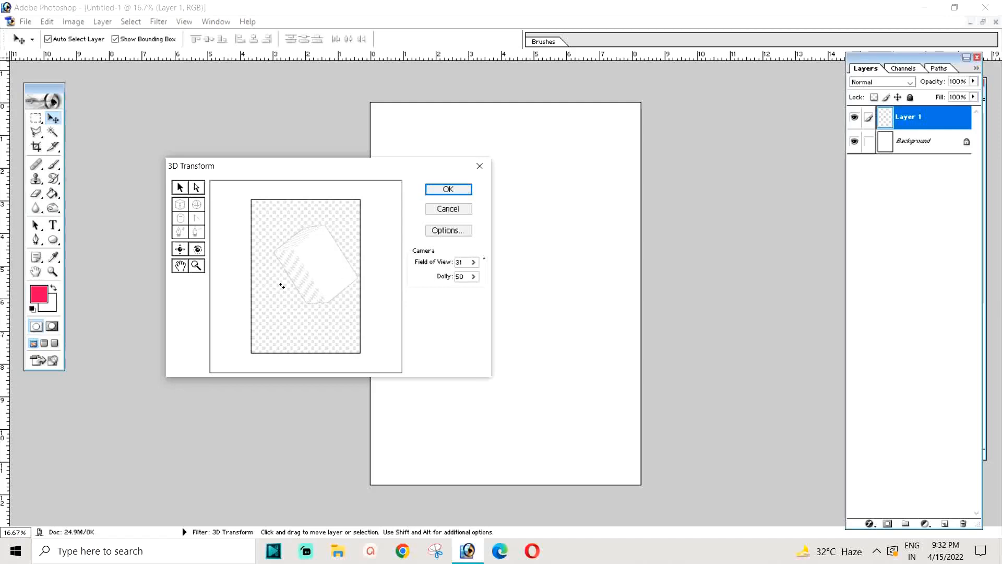
mouse_move(345, 277)
left_mouse_down()
mouse_move(287, 293)
mouse_move(271, 290)
mouse_move(260, 266)
mouse_move(315, 287)
mouse_move(303, 261)
mouse_move(302, 283)
mouse_move(312, 279)
mouse_move(305, 276)
left_mouse_up()
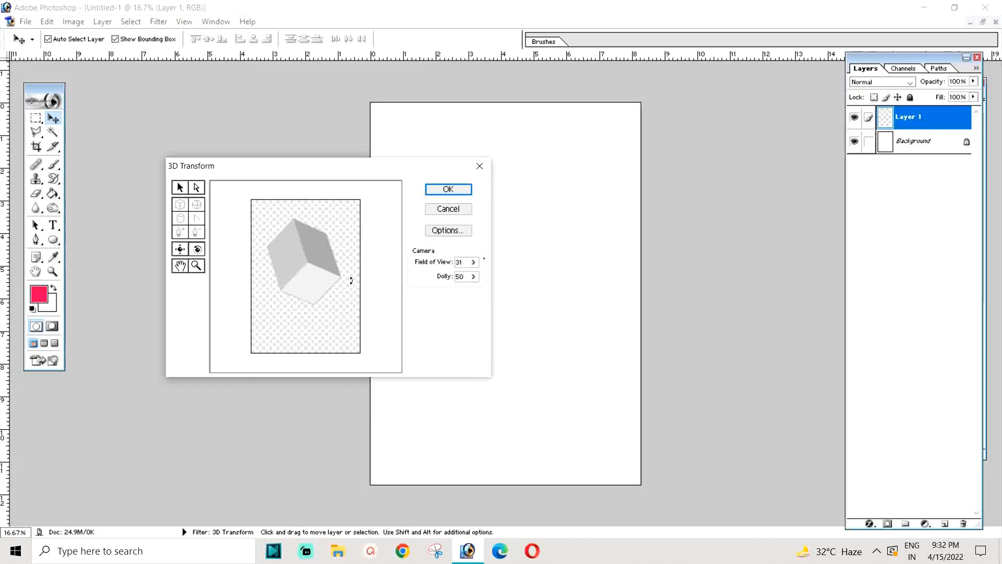
left_click(448, 189)
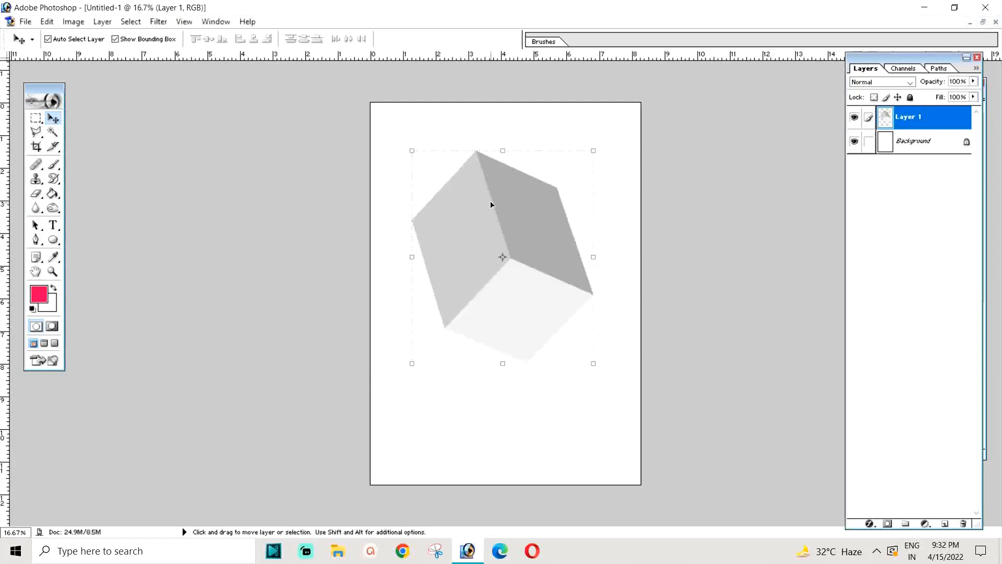
Shift the rendered box slightly down the page and rotate it about 13.6° clockwise so it stands nearly upright
mouse_move(492, 204)
left_mouse_down()
mouse_move(492, 251)
mouse_move(475, 226)
mouse_move(488, 221)
left_mouse_up()
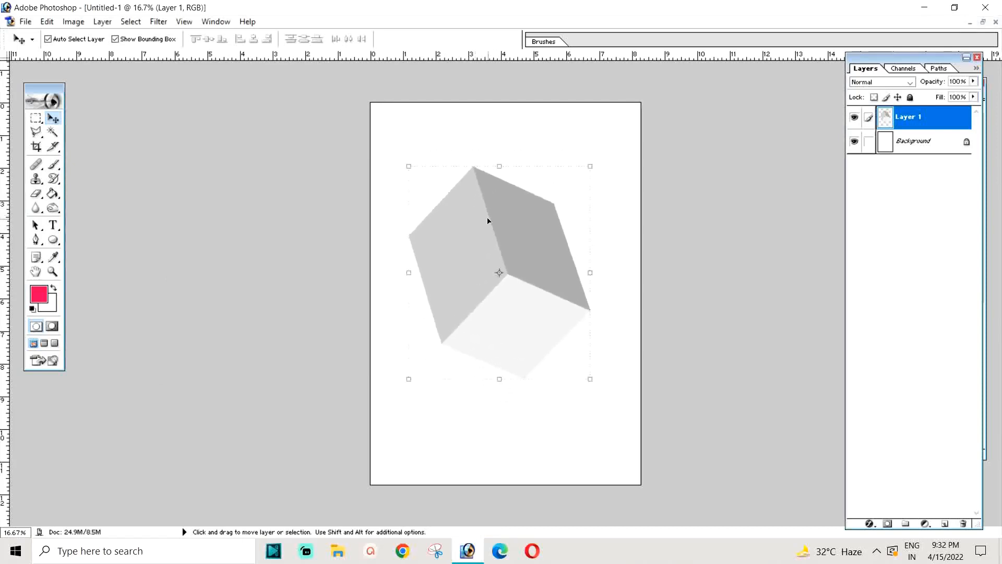
left_click_drag(533, 265, 530, 270)
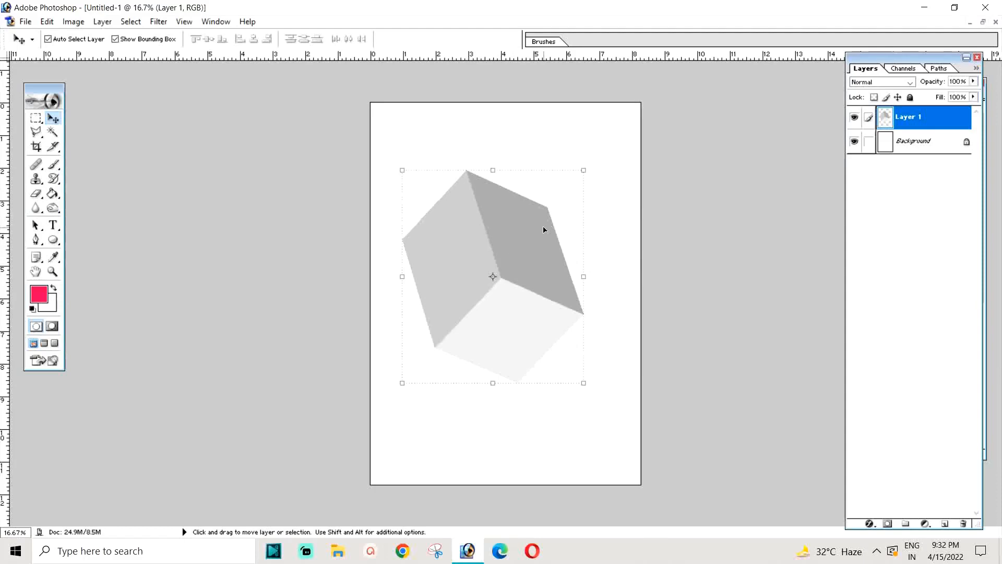
left_click_drag(601, 154, 623, 184)
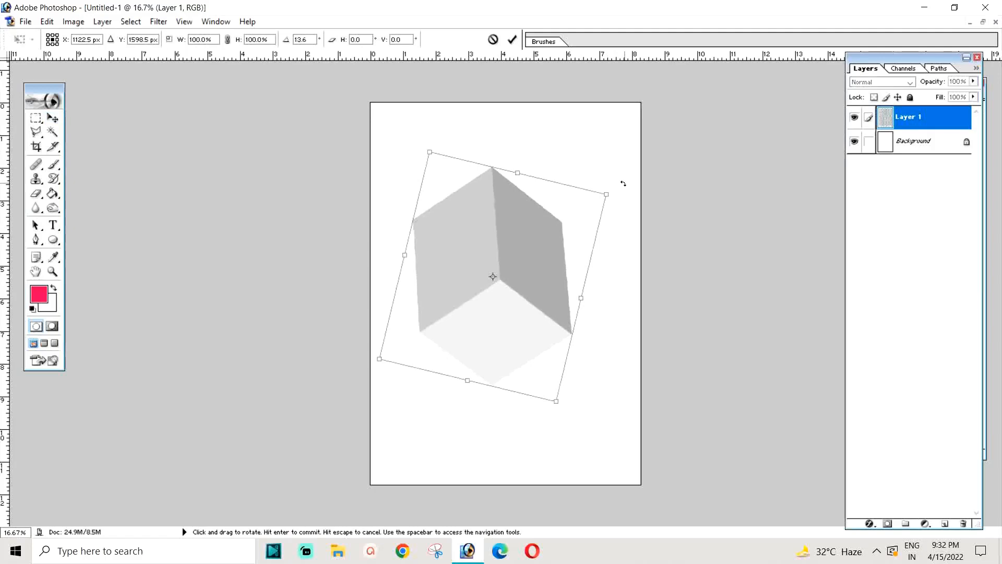
key("Escape")
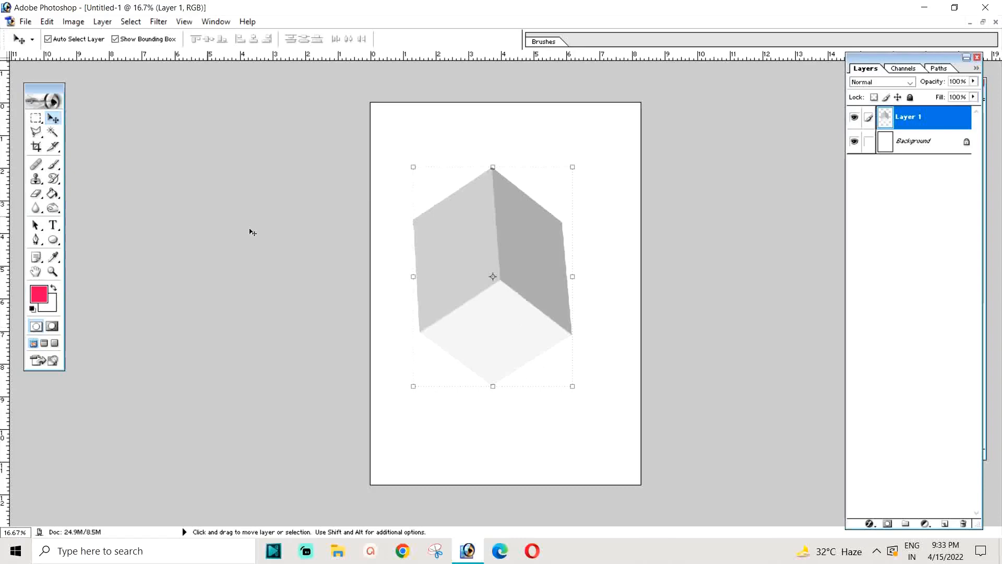
Open the photos 20180805_164231.jpg, DSC00390.JPG and FSCN0490.JPG together from the birthday photo folder on the Desktop
left_click(25, 21)
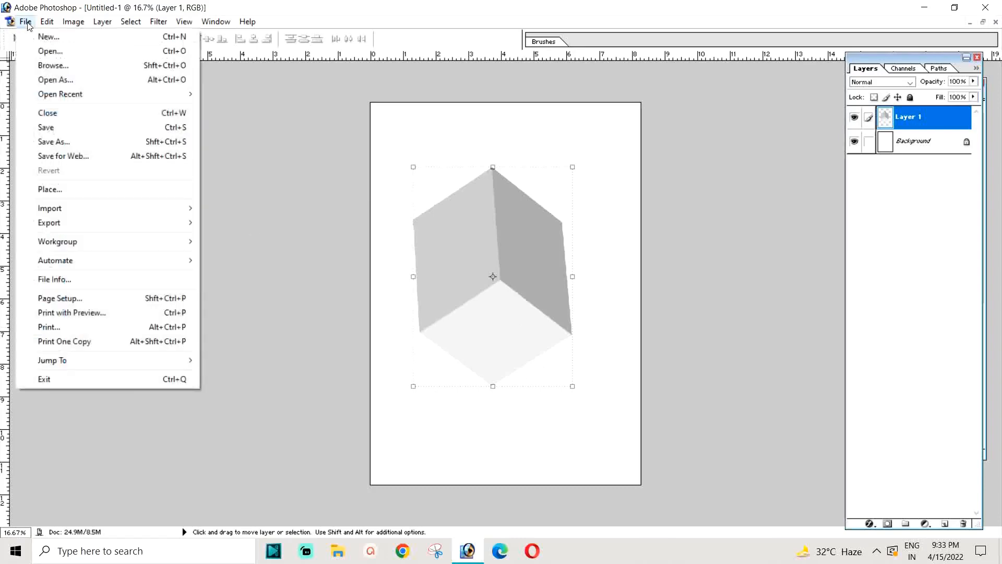
left_click(49, 52)
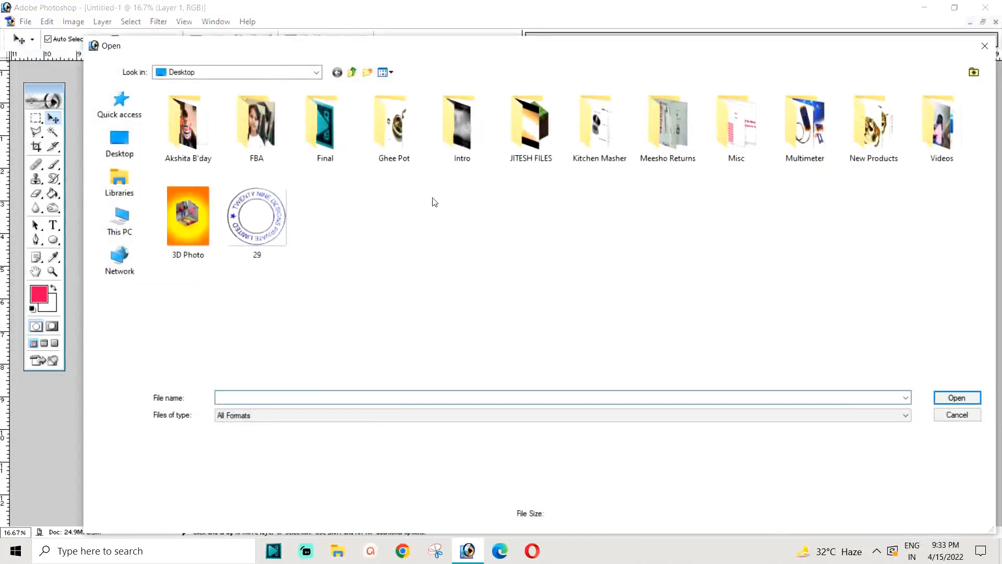
double_click(193, 128)
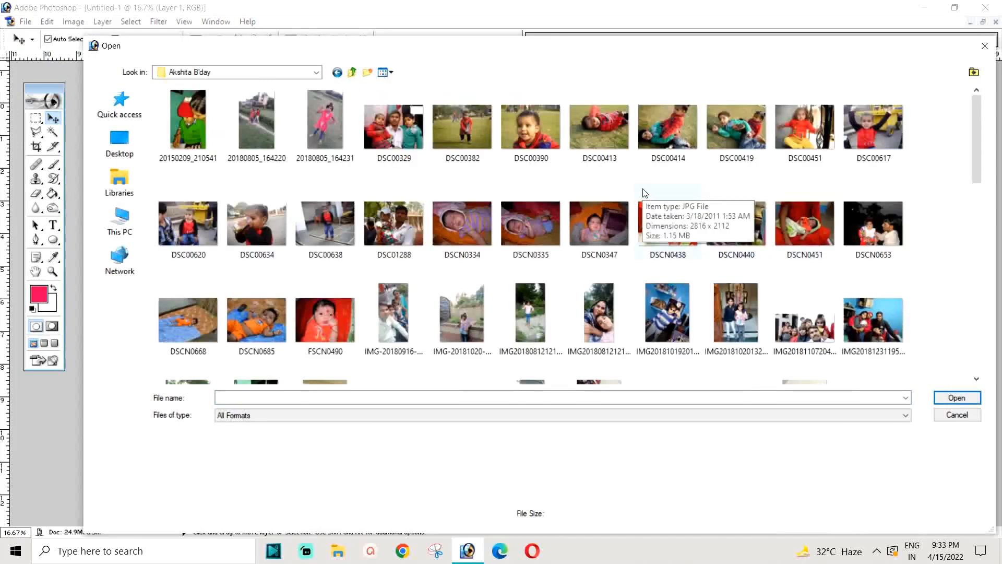
left_click(324, 317)
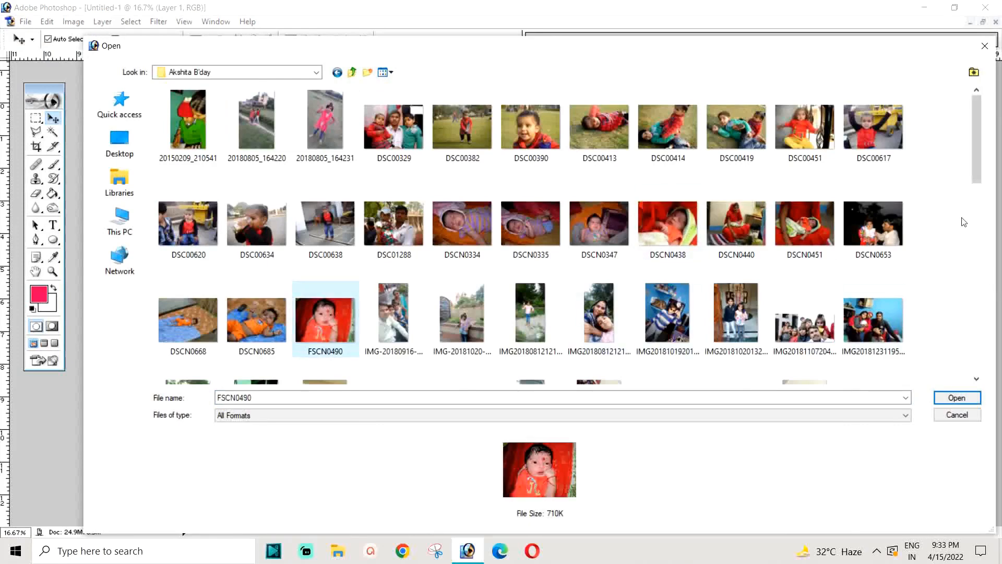
left_click_drag(976, 159, 985, 351)
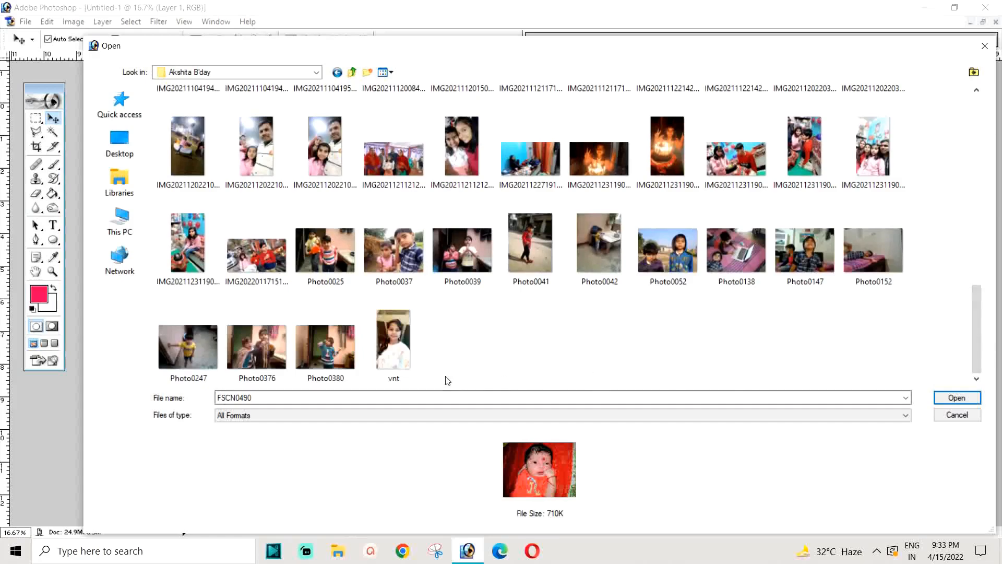
left_click(395, 339, "ctrl")
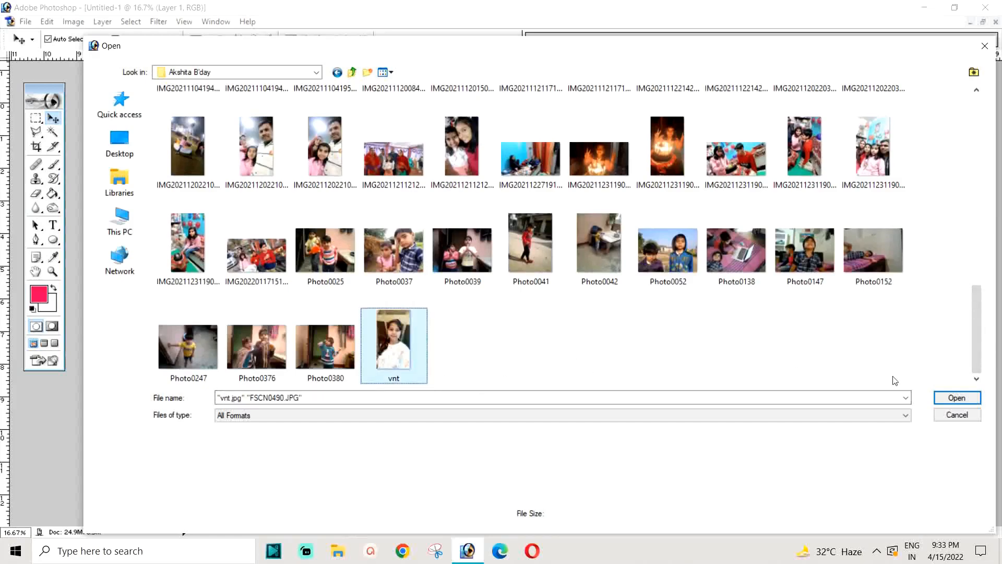
left_click_drag(973, 343, 959, 165)
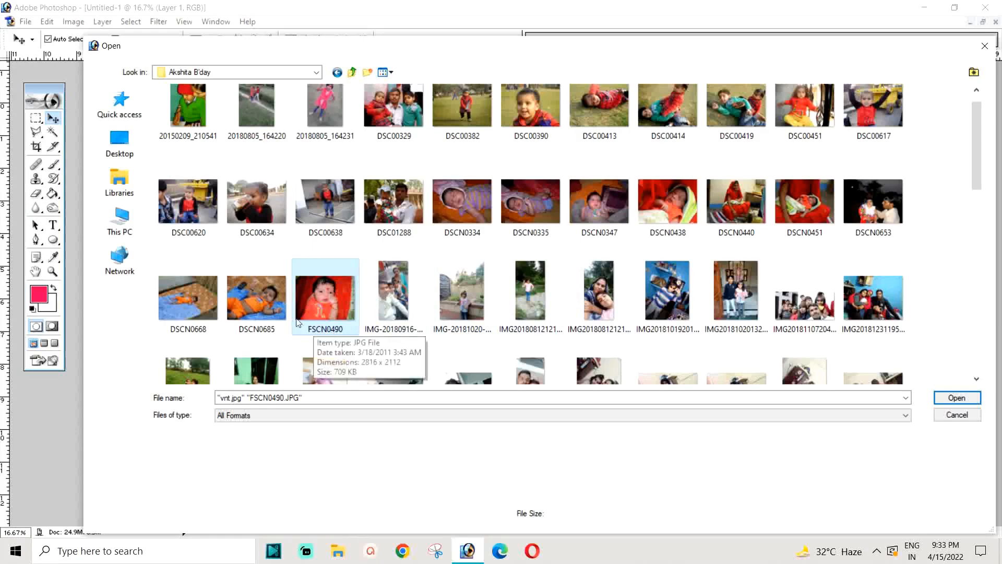
left_click_drag(972, 172, 972, 163)
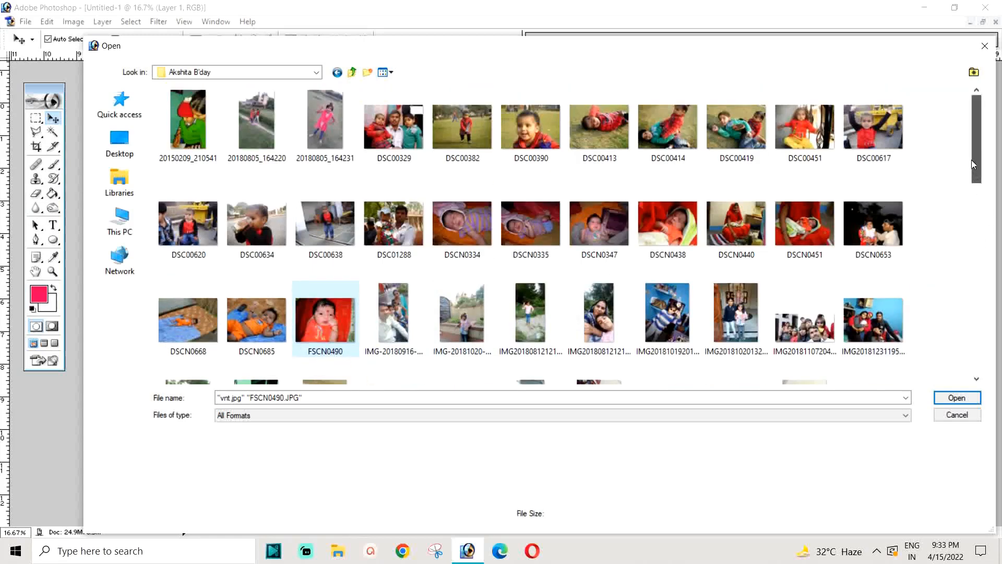
left_click(531, 137)
left_click(325, 323, "ctrl")
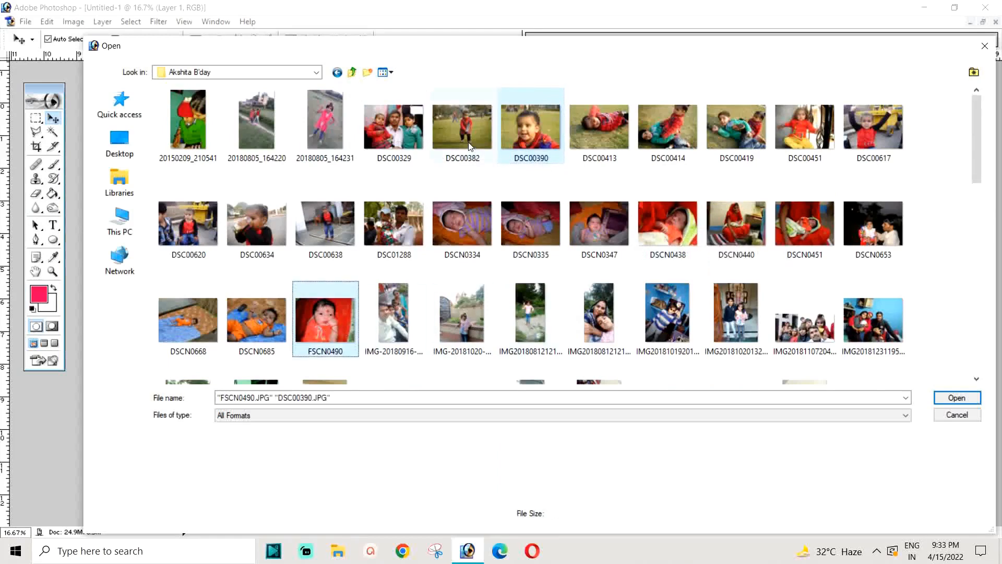
left_click(325, 122, "ctrl")
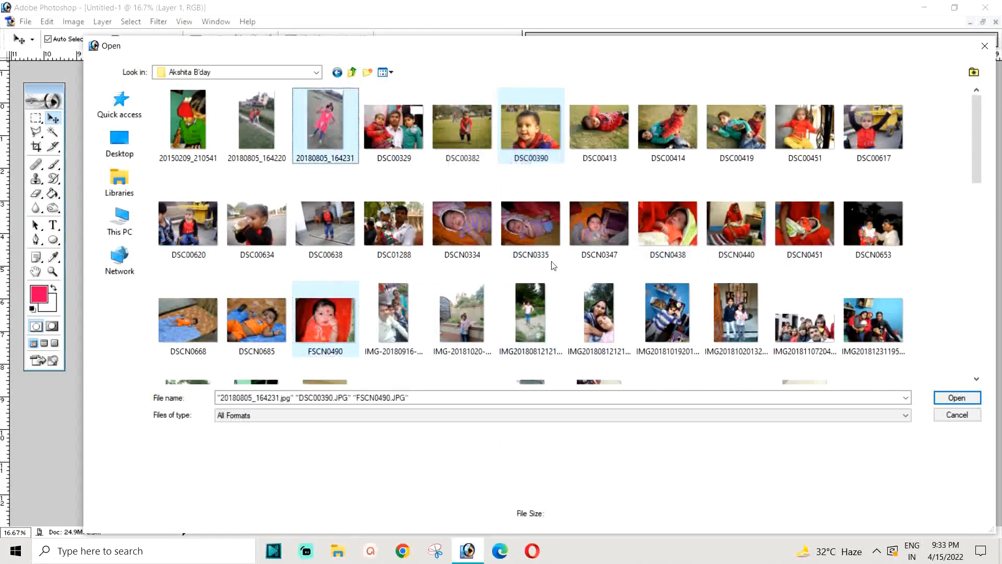
left_click(940, 398)
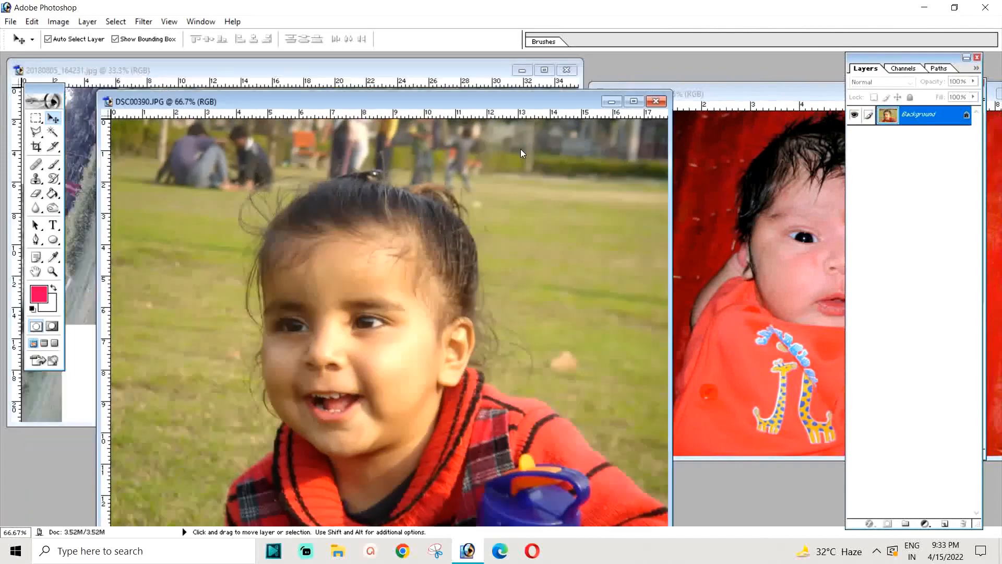
Copy the photo from 20180805_164231.jpg into the Untitled-1 document as a new layer and close its source window
left_click_drag(318, 102, 624, 208)
left_click(311, 110)
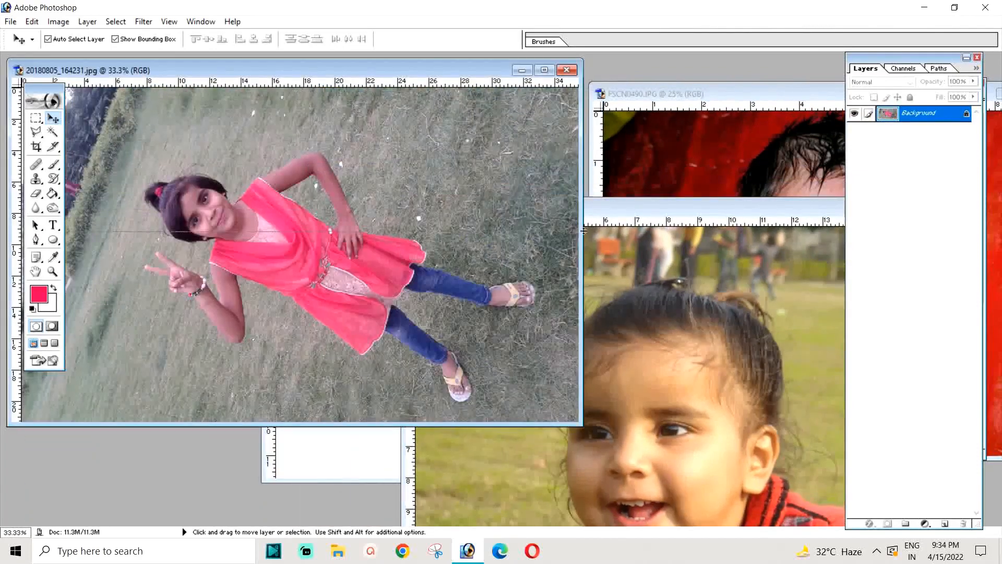
left_click_drag(342, 70, 635, 237)
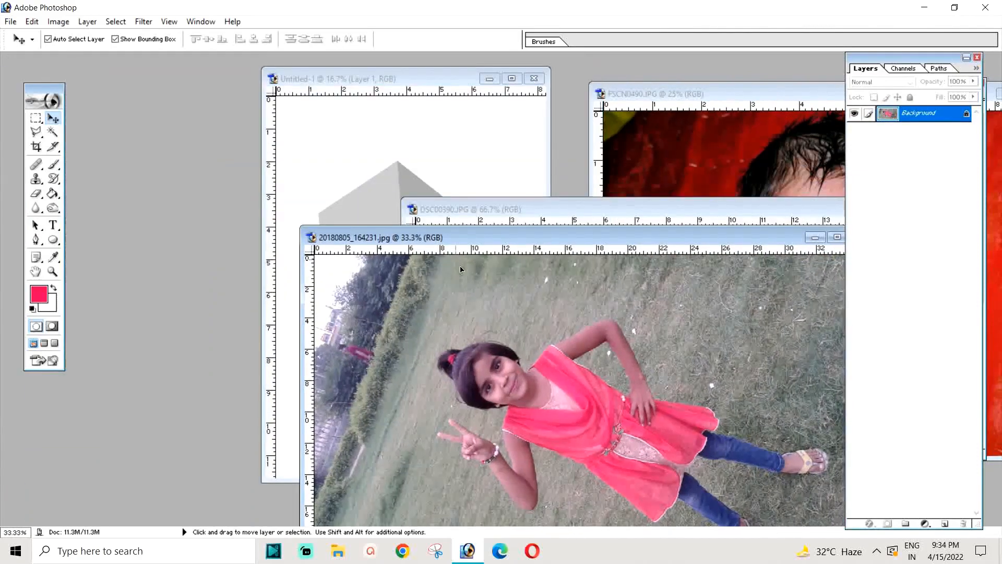
left_click_drag(462, 270, 340, 107)
left_click(653, 253)
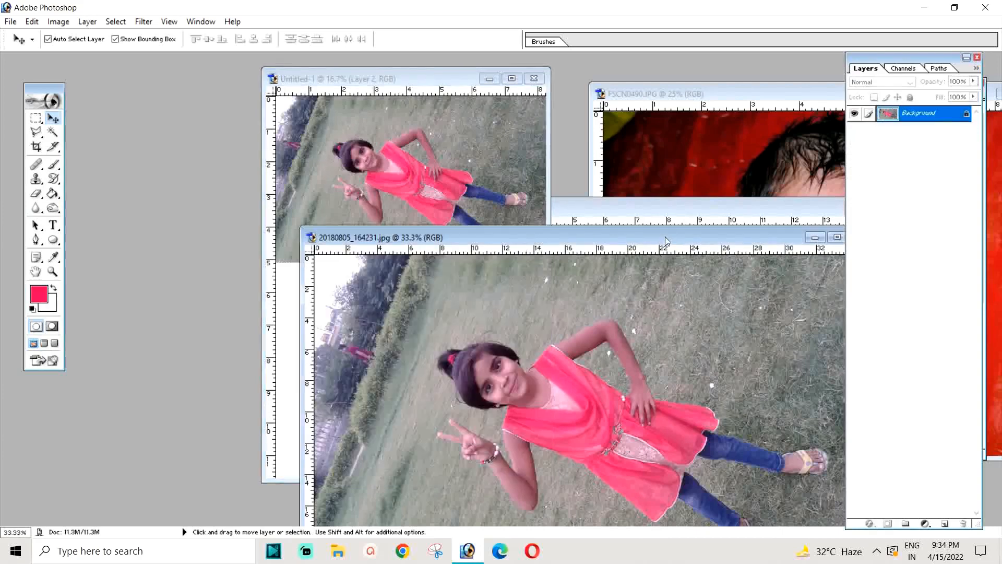
left_click_drag(666, 241, 388, 176)
left_click(489, 175)
Copy the DSC00390.JPG photo into the lower part of the Untitled-1 page and close its source window
left_click(633, 320)
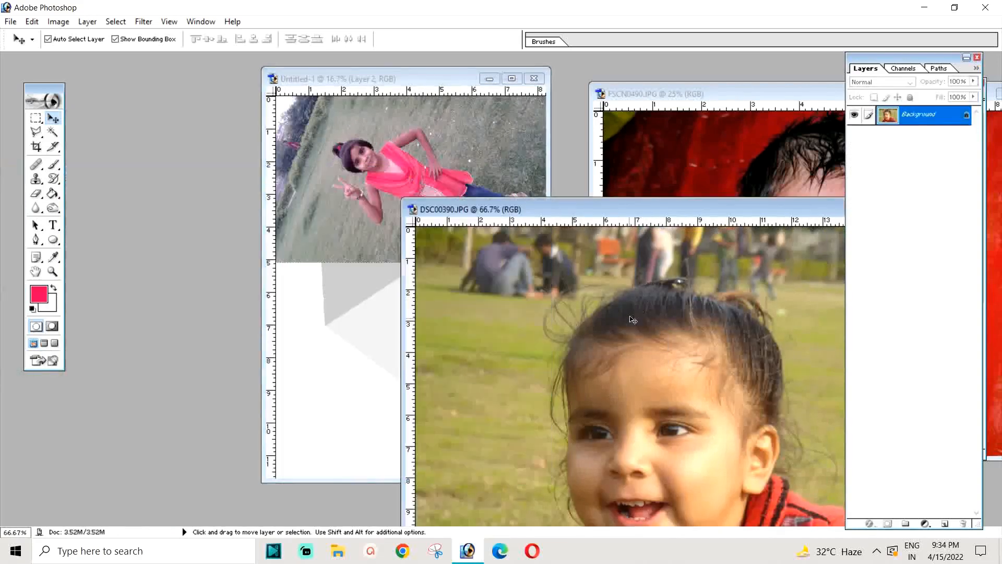
left_click_drag(514, 353, 360, 339)
left_click(716, 209)
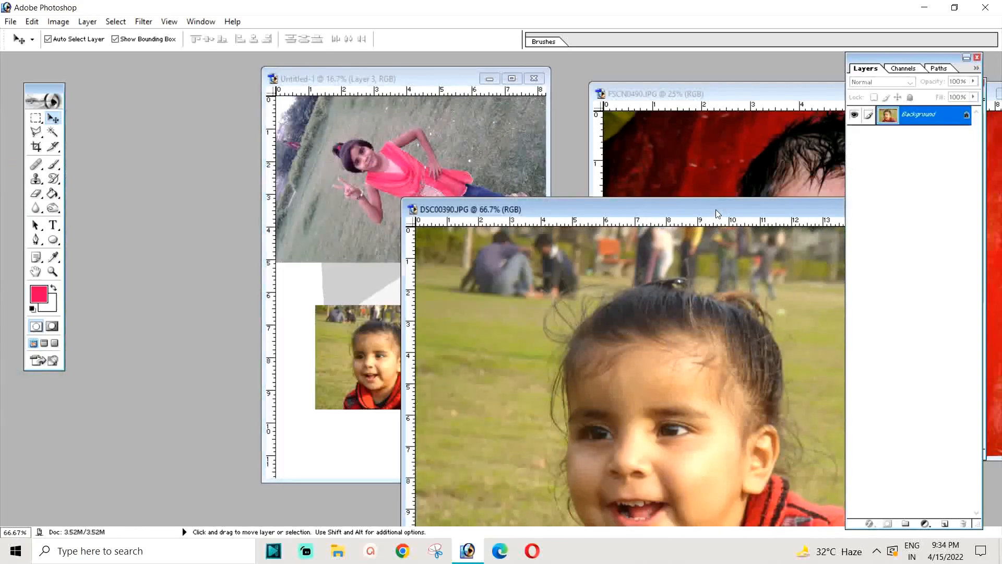
left_click_drag(716, 209, 330, 189)
left_click(566, 183)
Copy the FSCN0490.JPG baby photo into the lower part of the Untitled-1 page and close its source window
left_click(673, 262)
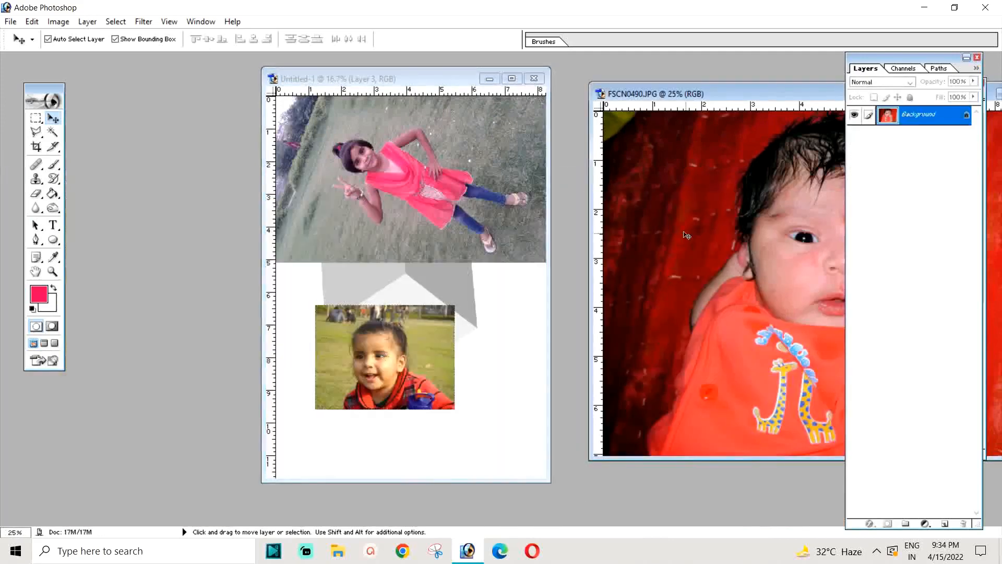
left_click_drag(673, 261, 444, 336)
left_click(629, 305)
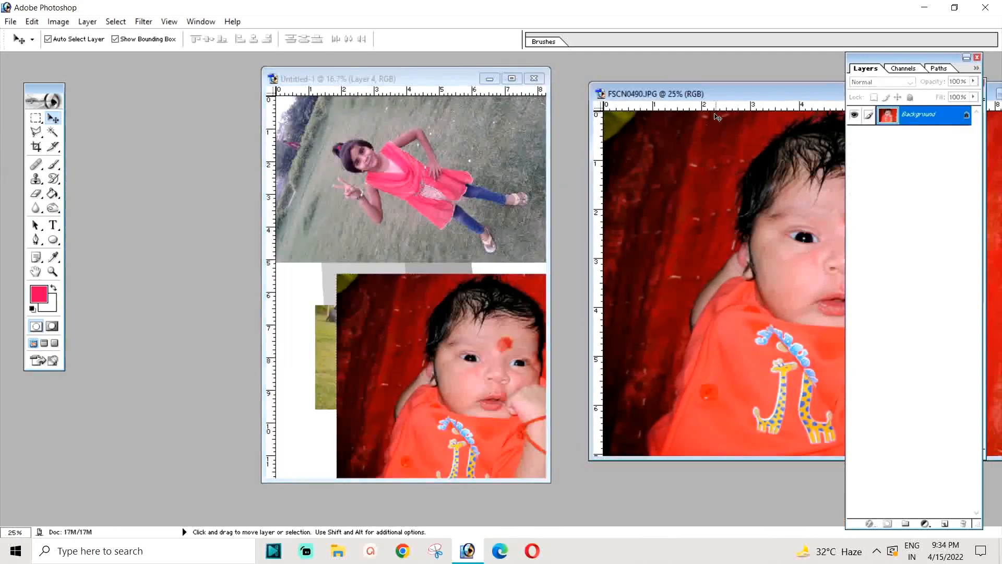
left_click_drag(819, 89, 381, 119)
left_click(615, 127)
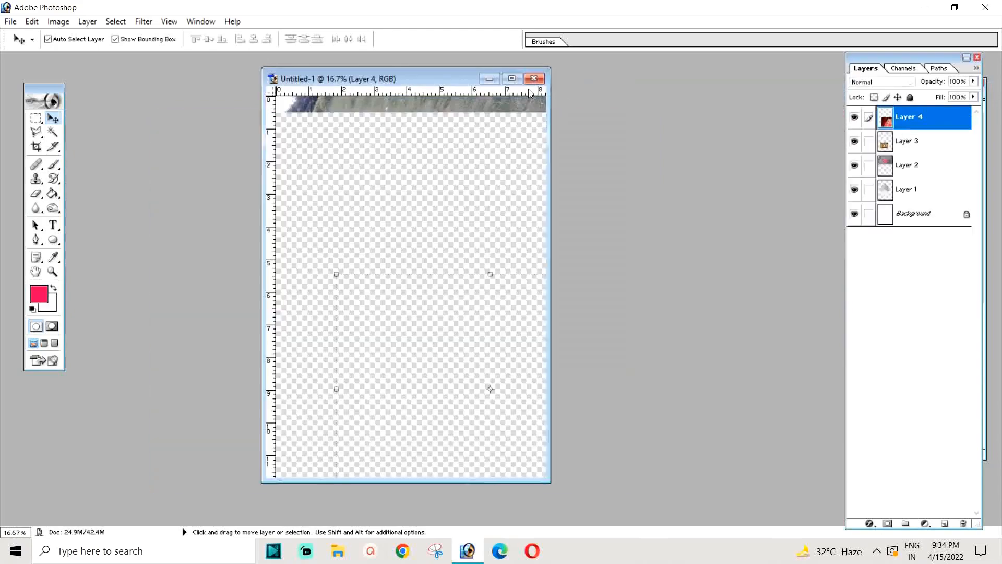
Maximize the Untitled-1 document and shift the baby photo and the sideways full-length photo slightly down the page
left_click(511, 78)
left_click_drag(565, 330, 521, 364)
left_click_drag(532, 158, 524, 181)
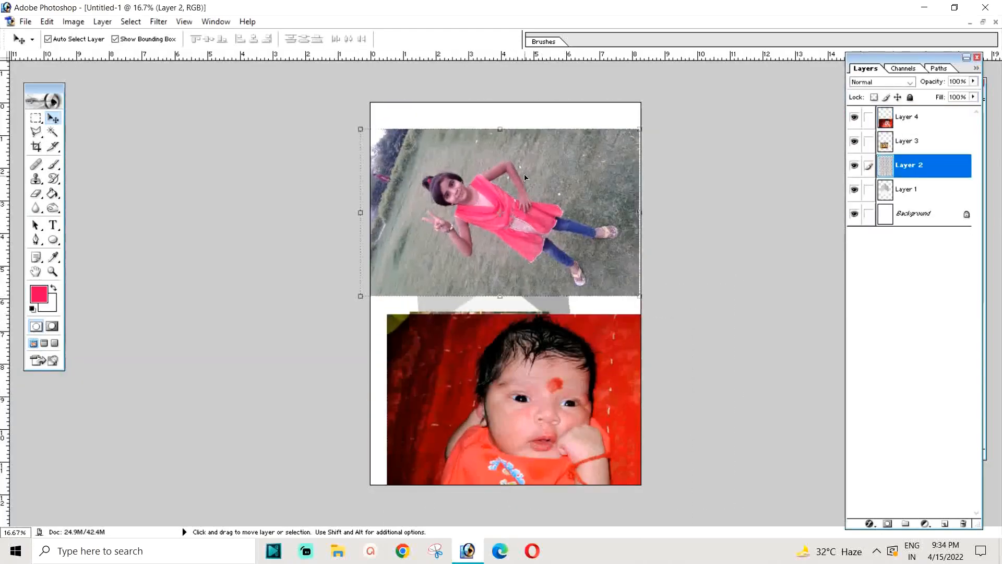
Rotate the sideways full-length photo 90° clockwise, shift it towards the page's left edge and scale it to about 68%
left_click(640, 129)
right_click(599, 151)
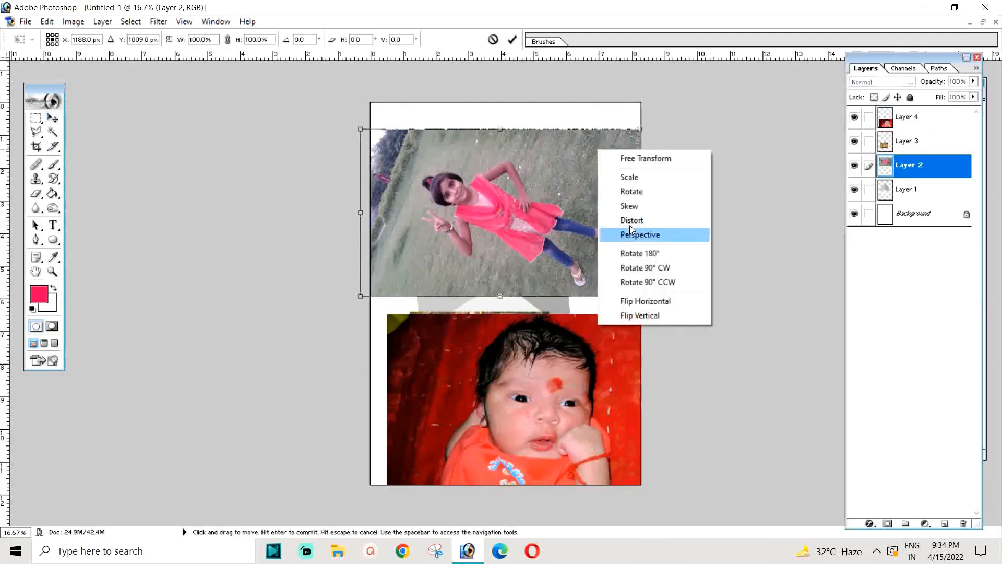
left_click(645, 268)
left_click_drag(526, 180, 488, 198)
key("Return")
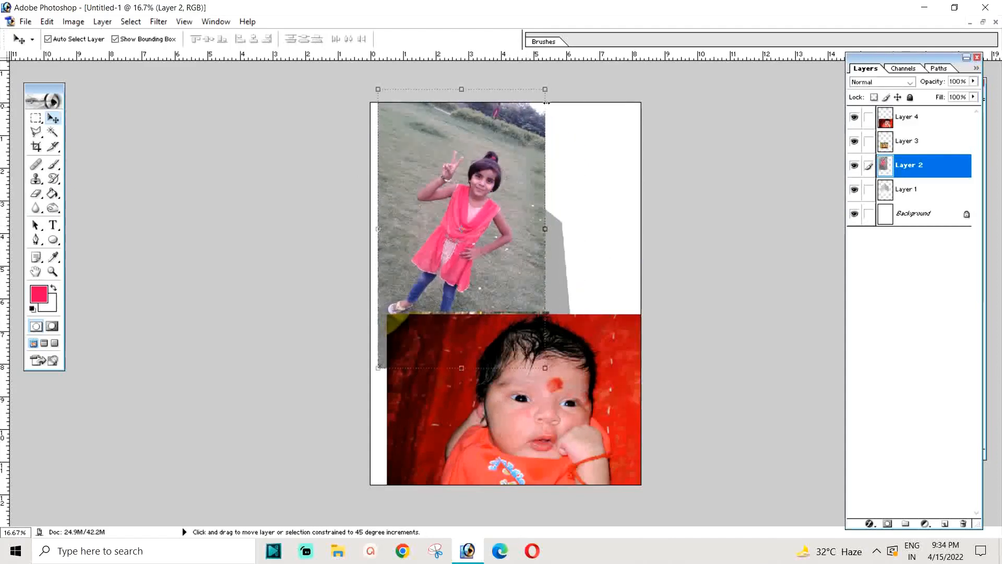
left_click_drag(546, 91, 492, 178)
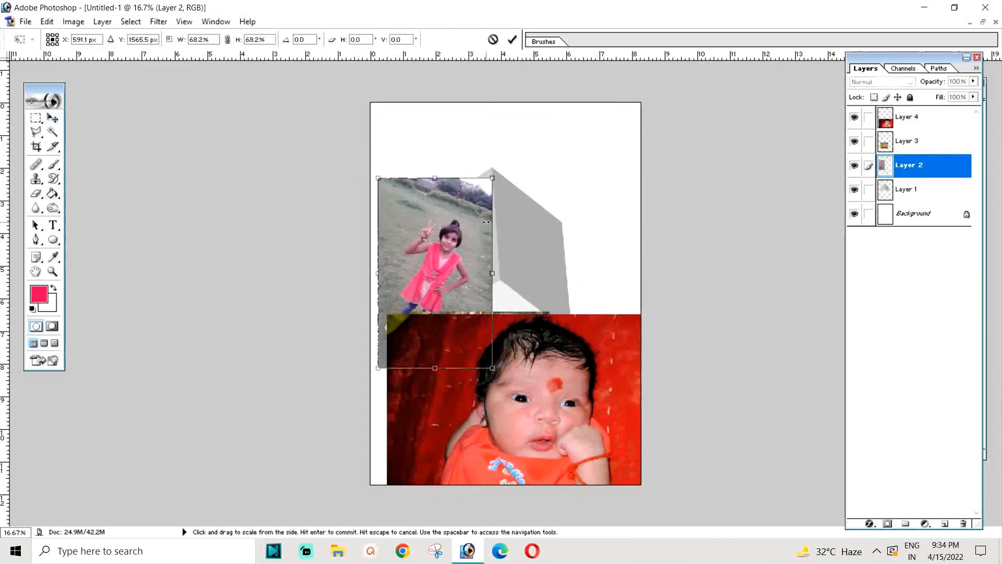
key("Return")
Scale the red-background baby photo to about 62% and move it and the full-length photo to the lower part of the page
left_click_drag(579, 364, 563, 240)
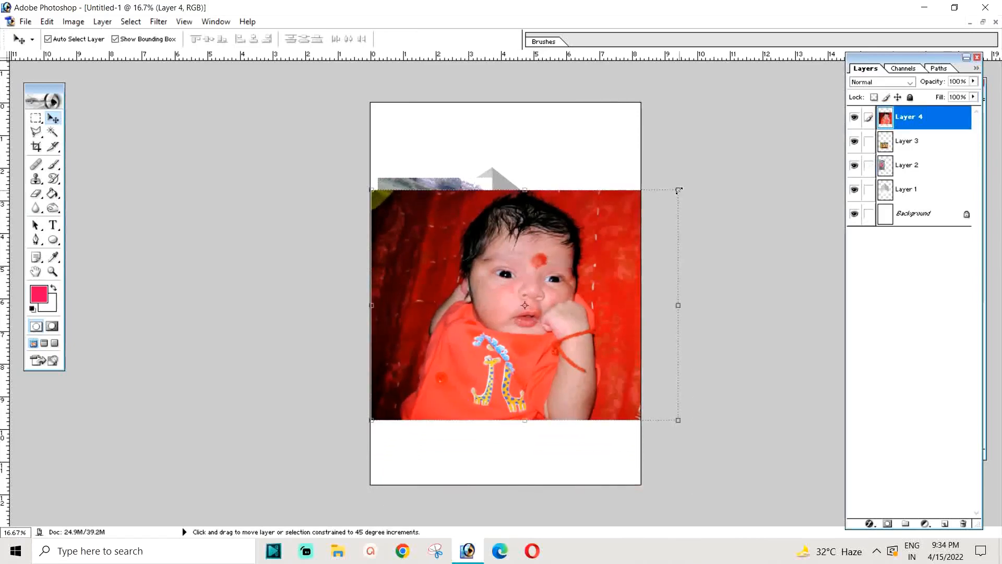
left_click_drag(678, 191, 570, 281)
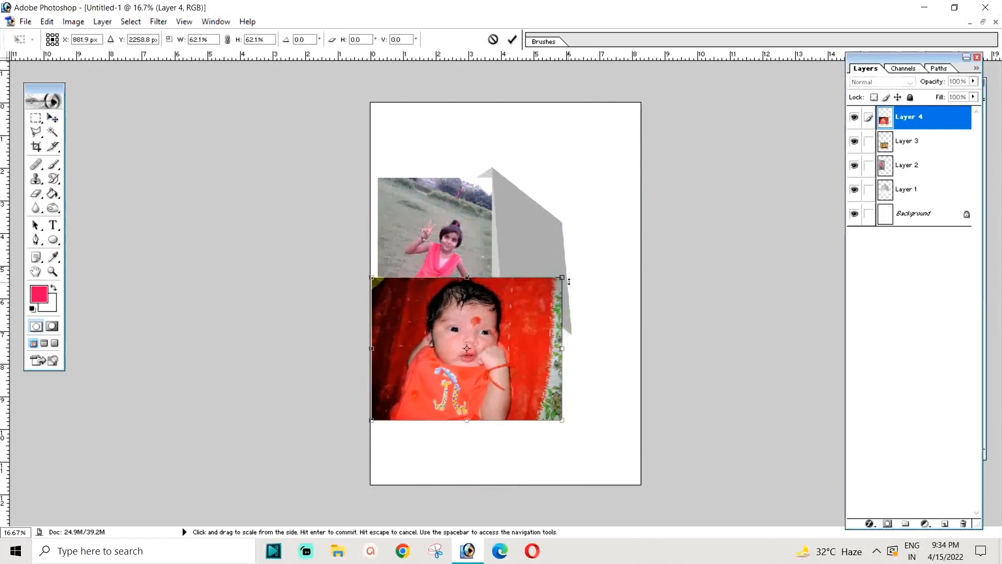
key("Return")
left_click_drag(483, 341, 541, 450)
left_click_drag(438, 254, 606, 400)
Scale the 3D box to about 78% and place it in the upper part of the page, clear of the photos
left_click_drag(478, 259, 469, 210)
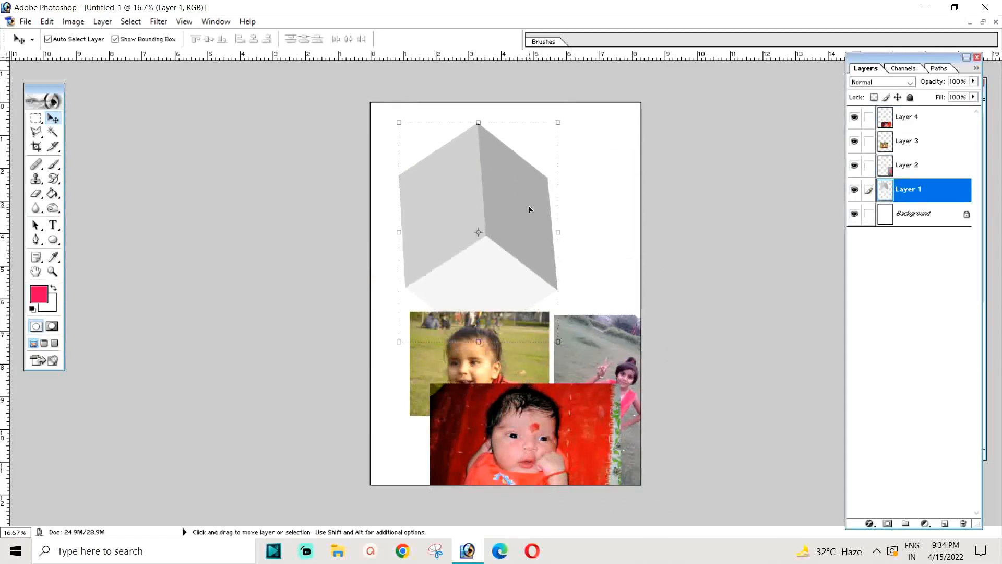
left_click_drag(558, 123, 531, 177)
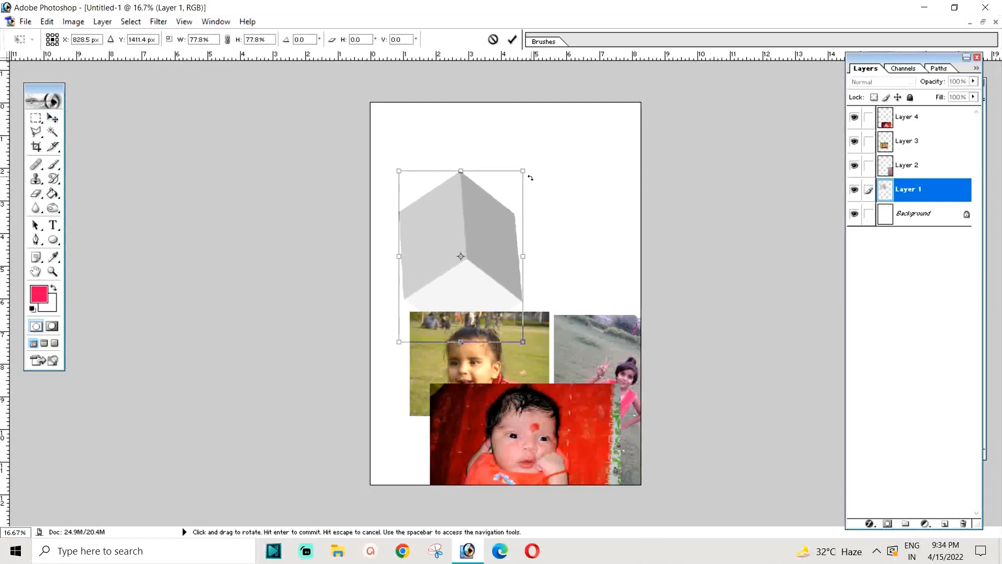
key("Return")
left_click_drag(474, 234, 481, 198)
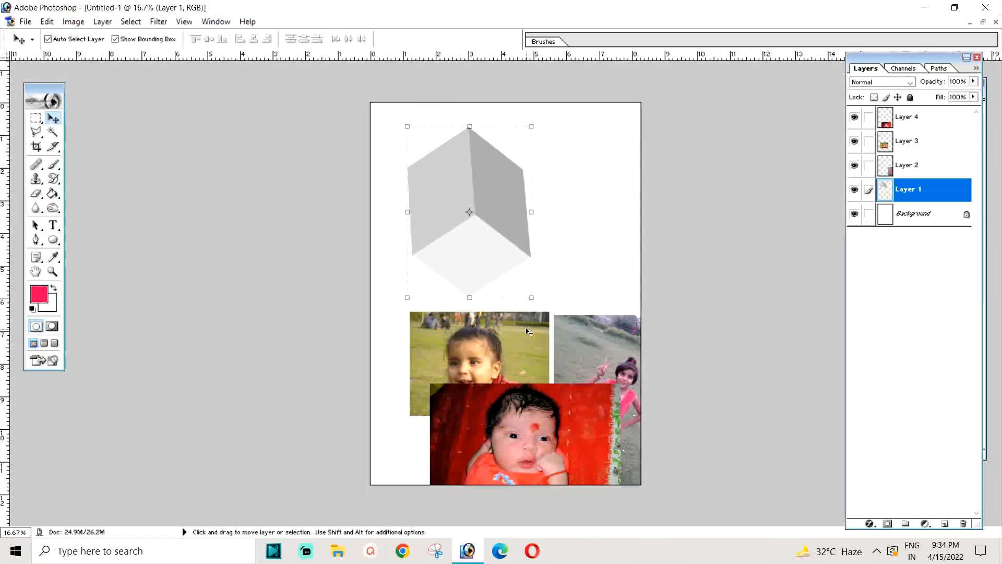
Move the baby photo to the page's lower left corner and the other two photos to its lower right corner
left_click_drag(517, 437, 420, 465)
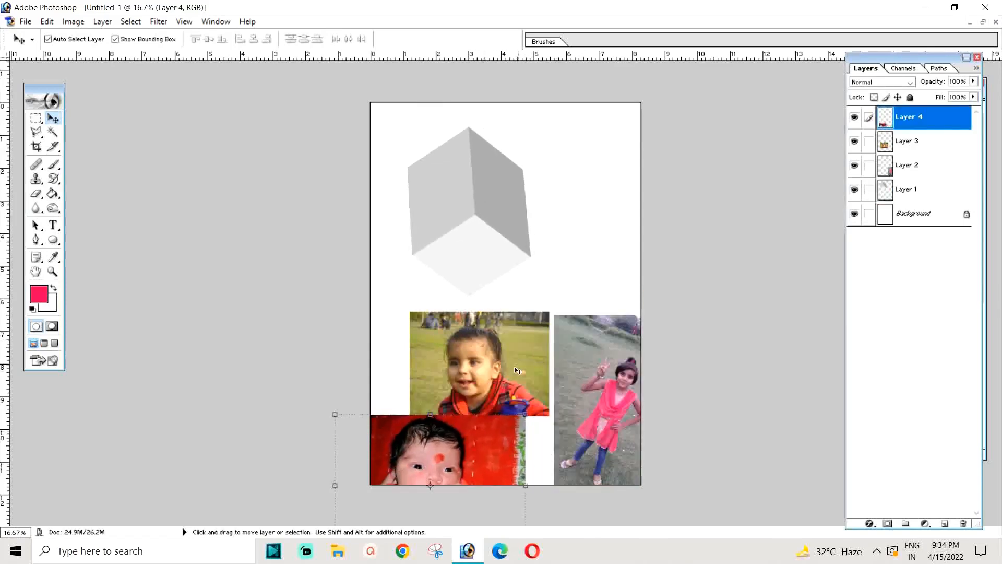
left_click_drag(607, 361, 621, 476)
left_click_drag(495, 364, 601, 374)
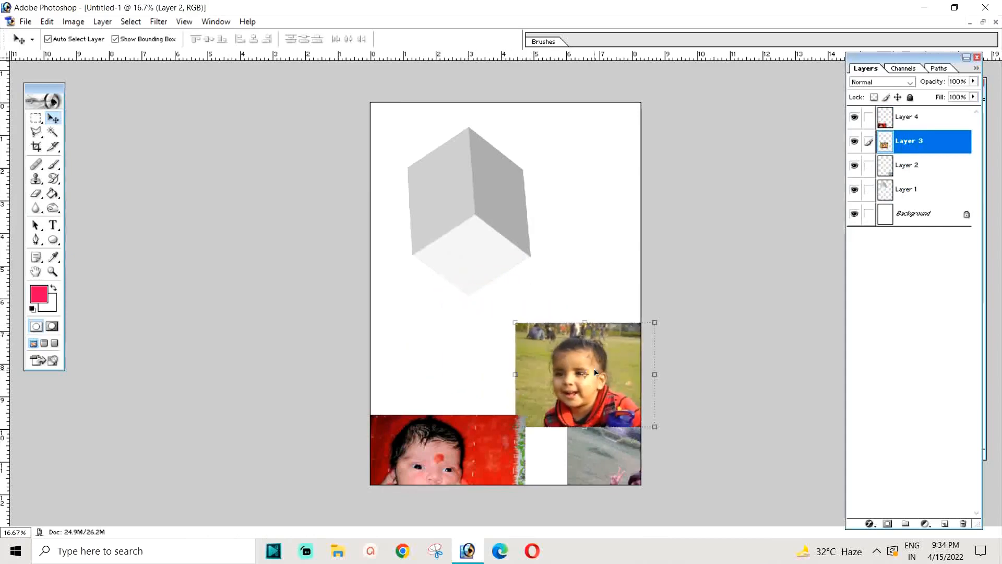
left_click_drag(538, 372, 571, 449)
Reposition the baby photo in the page's lower left corner and move the 3D box to the page centre
left_click_drag(428, 434, 491, 315)
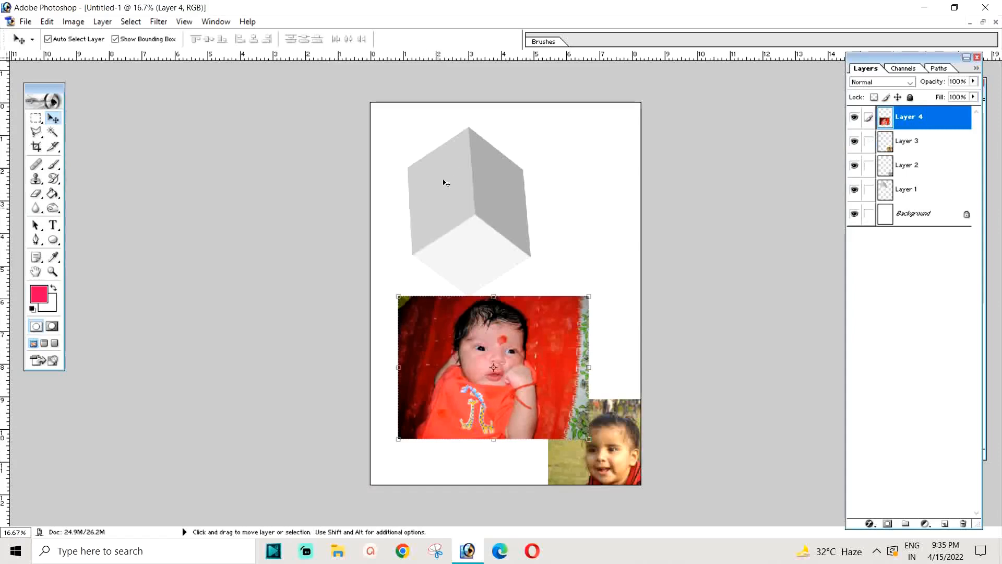
left_click_drag(552, 346, 541, 384)
left_click_drag(468, 191, 480, 209)
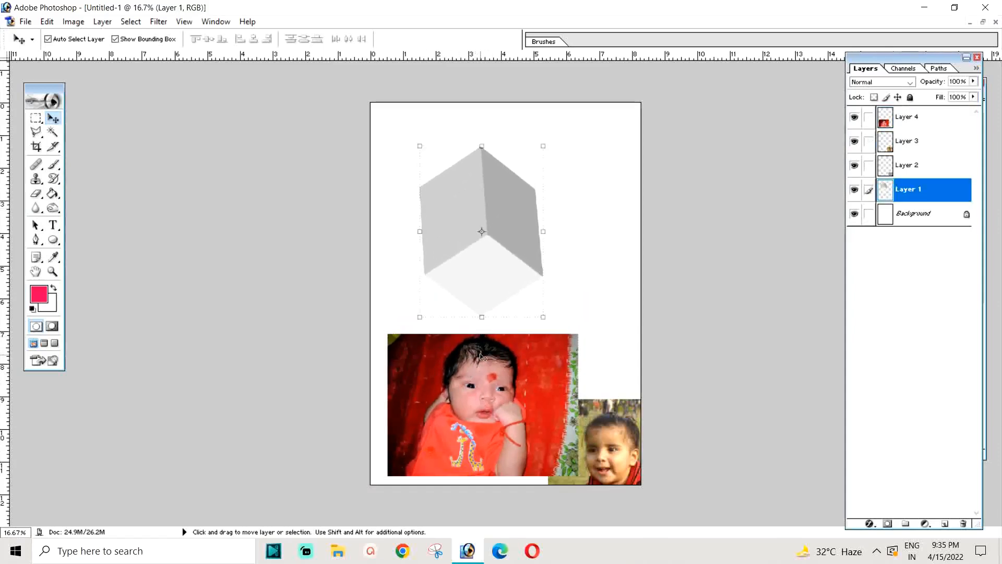
left_click_drag(483, 358, 419, 431)
left_click_drag(490, 215, 501, 241)
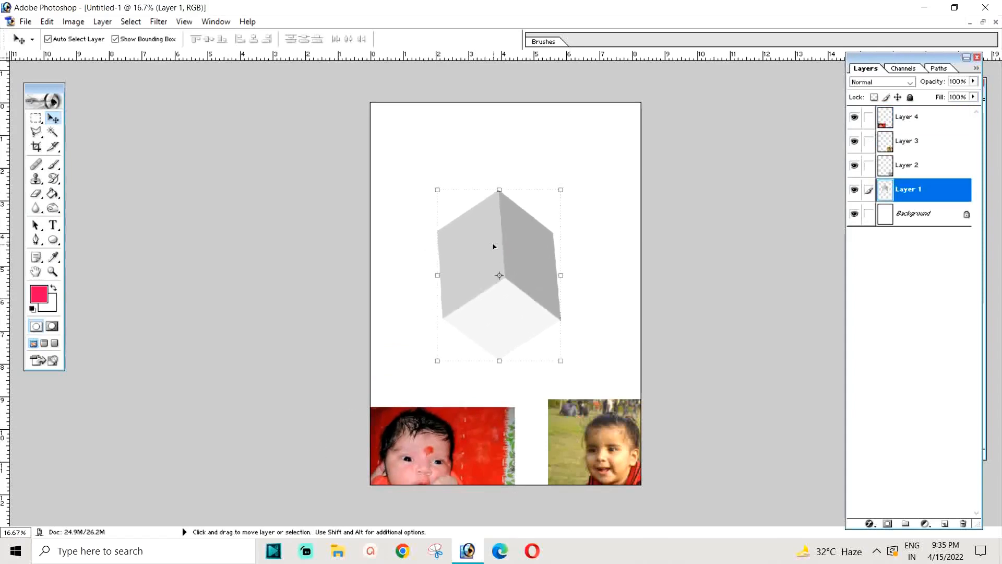
Move the red-background baby photo up until it sits just below the cube, and place a vertical guide at the cube's outer left edge
left_click_drag(480, 456, 479, 402)
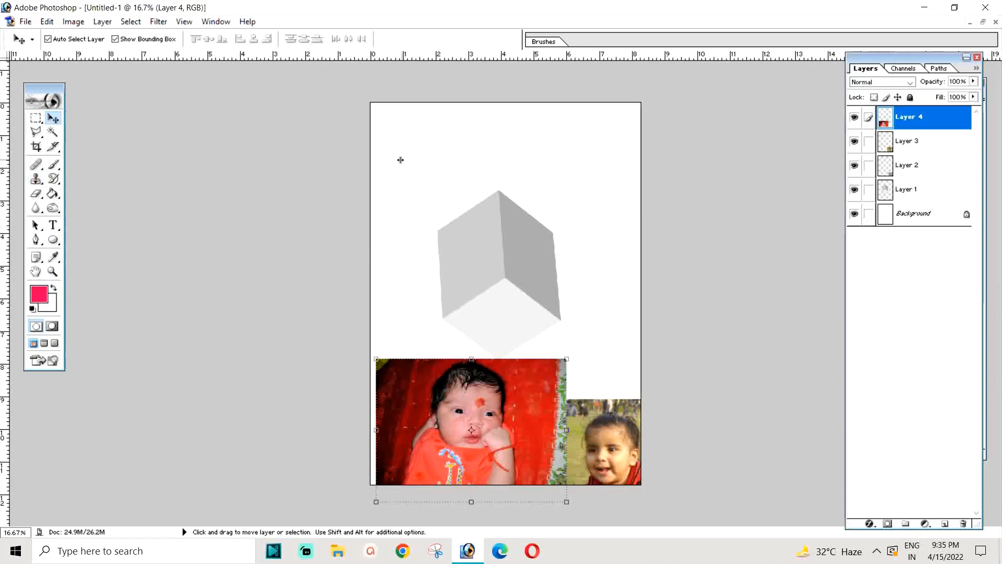
left_click_drag(400, 160, 438, 144)
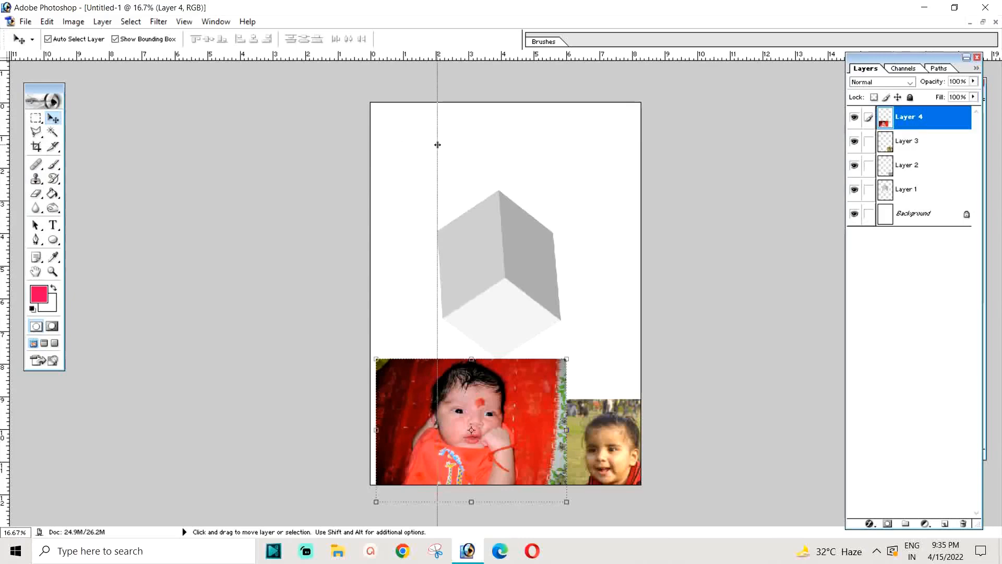
left_click_drag(438, 145, 437, 145)
Rotate the 3D box slightly clockwise so that the outer edge of its left face runs along the vertical guide
left_click(488, 238)
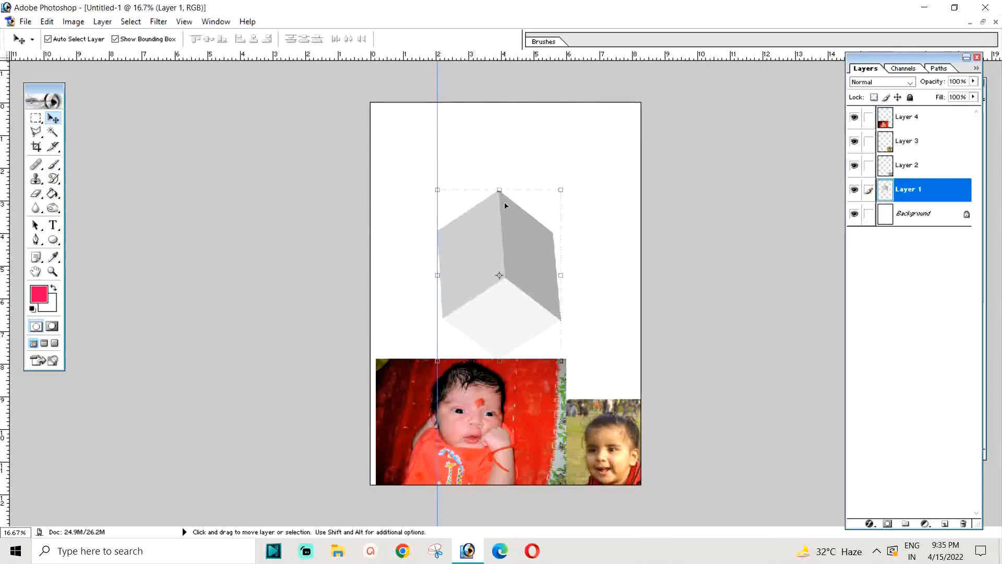
left_click_drag(567, 182, 575, 182)
key("Escape")
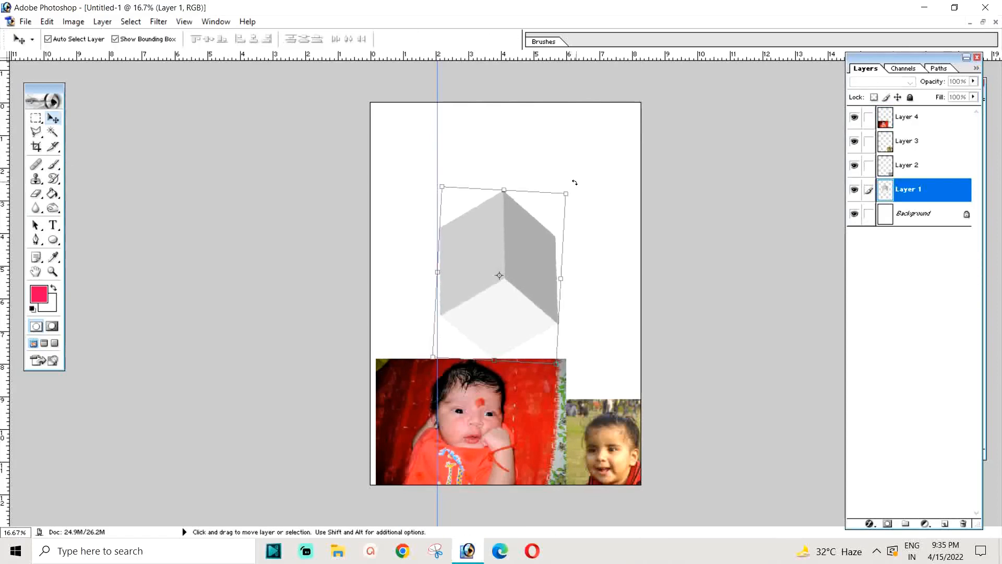
left_click_drag(534, 251, 532, 251)
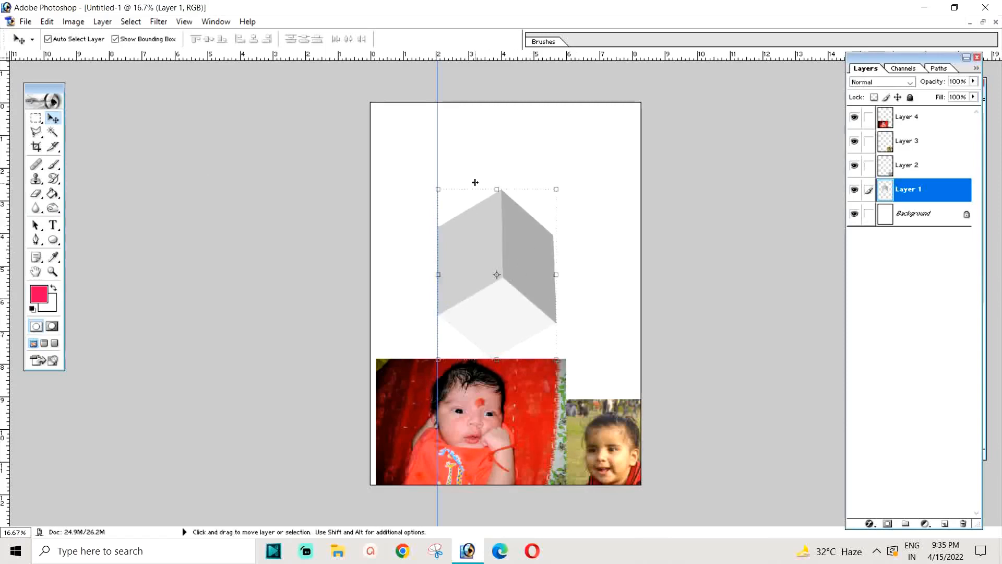
Add a vertical guide along the cube's middle edge and horizontal guides at its top corner and the left face's lowest outer corner
left_click_drag(475, 182, 502, 182)
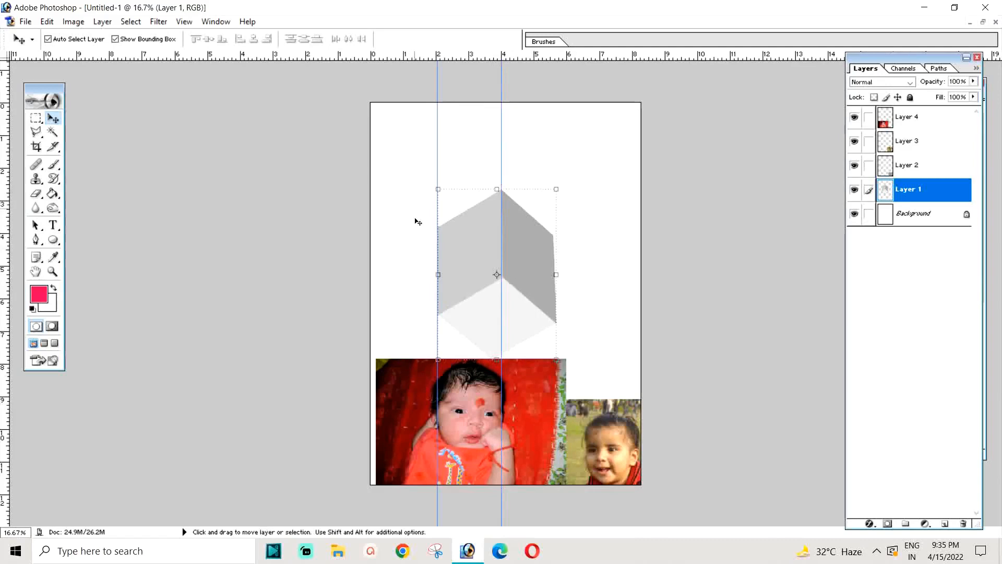
left_click_drag(387, 59, 434, 190)
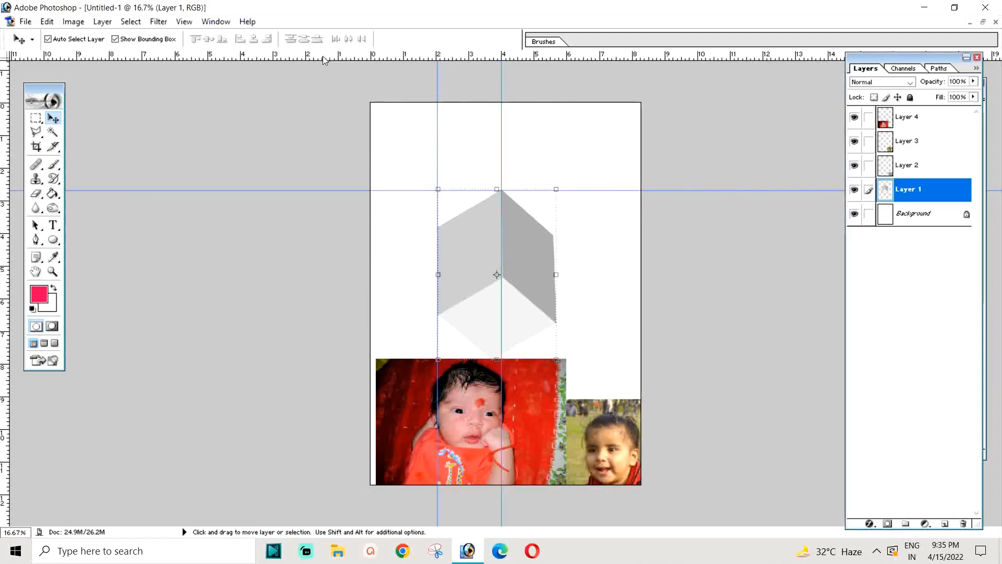
left_click_drag(318, 57, 372, 313)
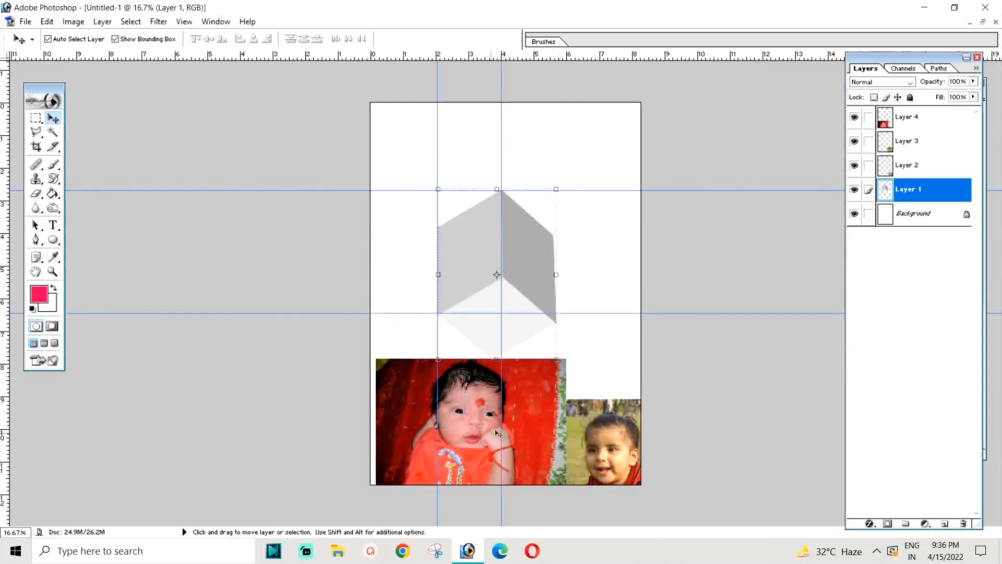
Move the baby photo over the cube's left face, scale it down slightly, and line up its top edge with the upper guide
left_click(411, 441)
left_click_drag(477, 449, 453, 276)
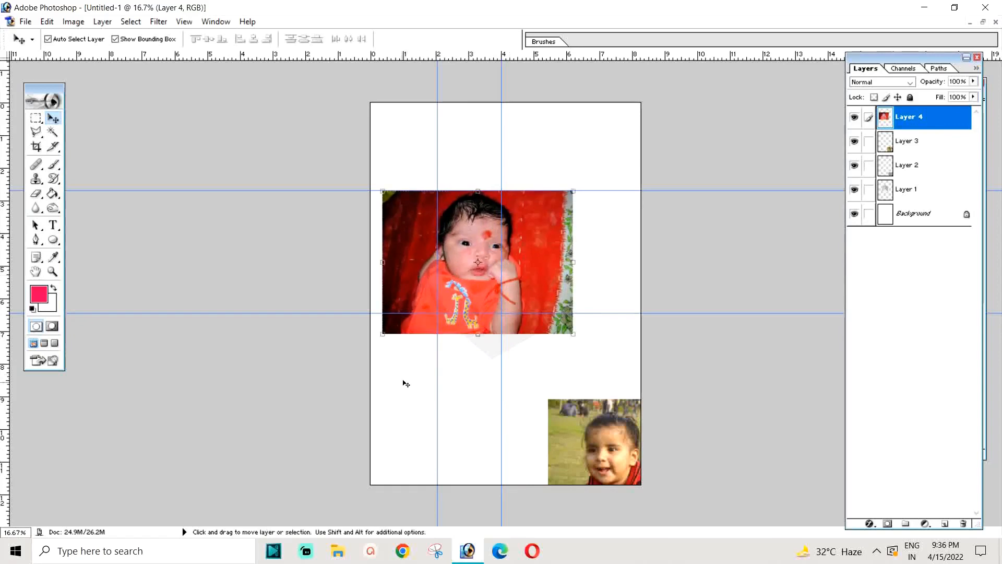
left_click_drag(383, 334, 402, 318)
key("Return")
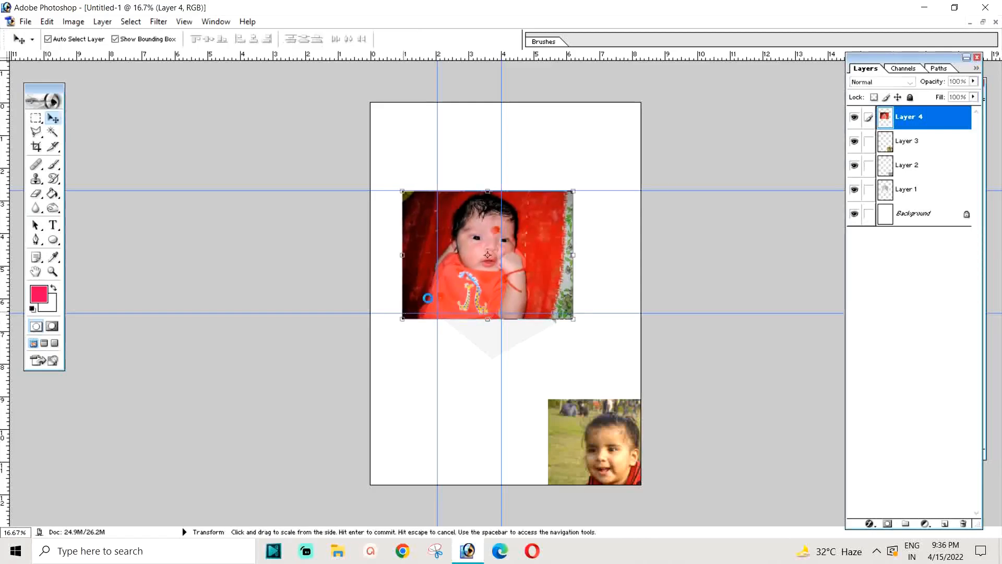
left_click_drag(478, 267, 467, 266)
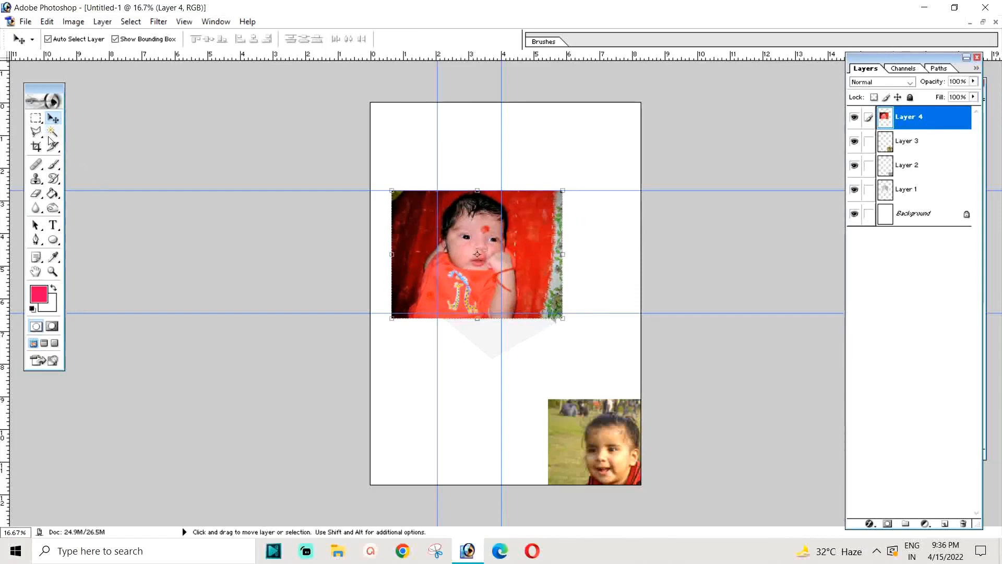
Trim the baby photo to the guides around the left face by deleting the parts beyond both vertical guides and below the lower guide
left_click(34, 120)
left_click_drag(372, 137, 438, 413)
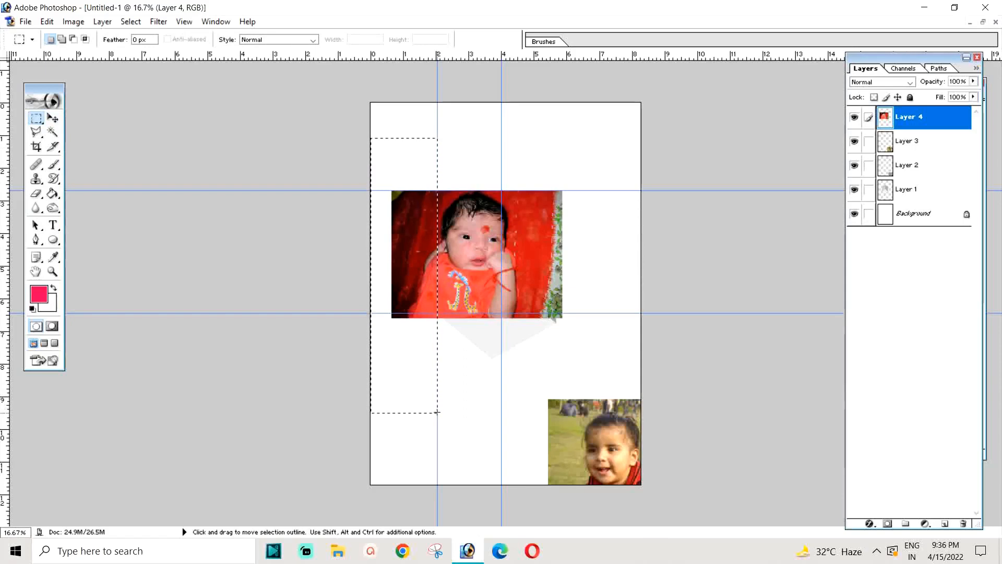
key("Delete")
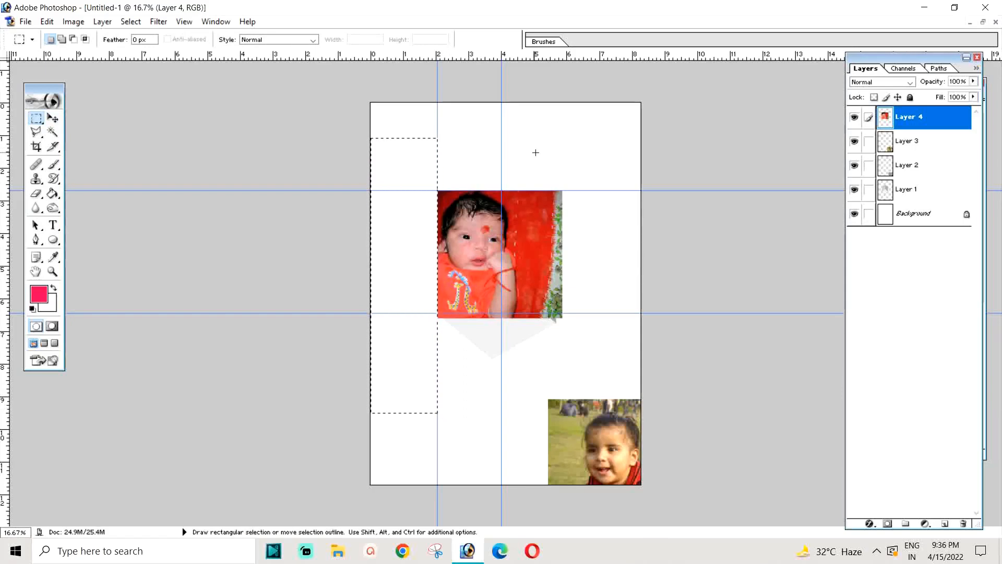
left_click_drag(508, 139, 641, 413)
left_click_drag(589, 366, 574, 366)
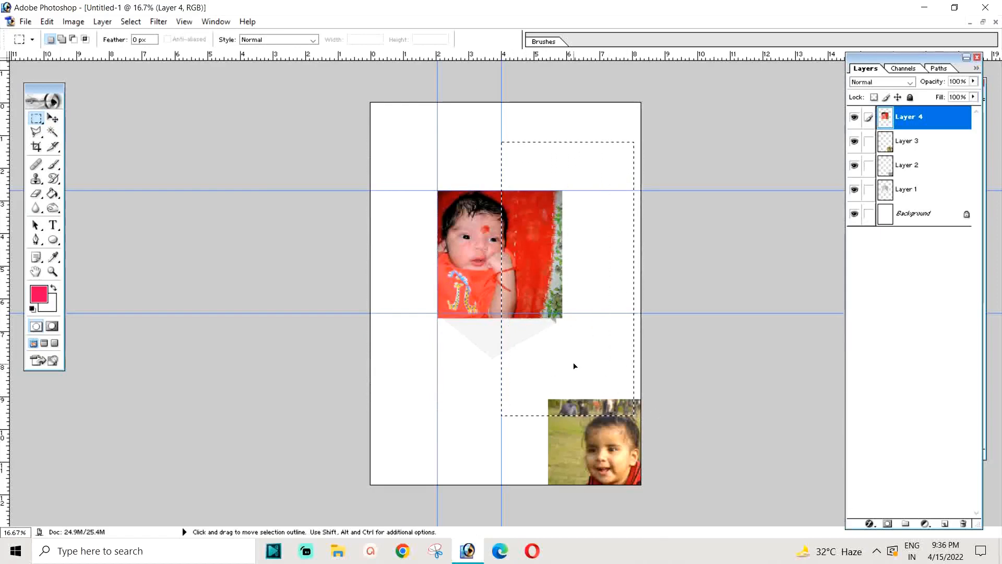
key("Delete")
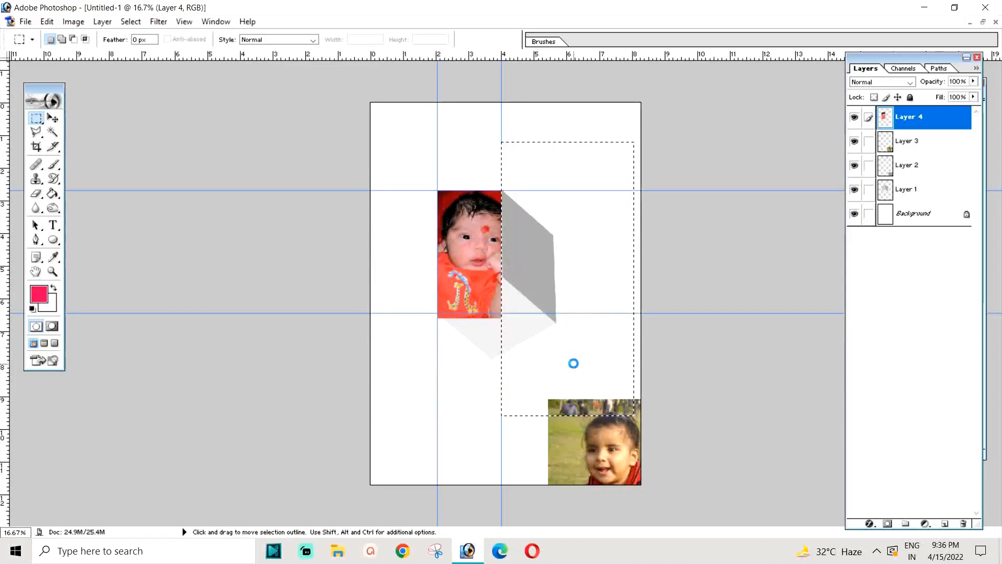
left_click(414, 316)
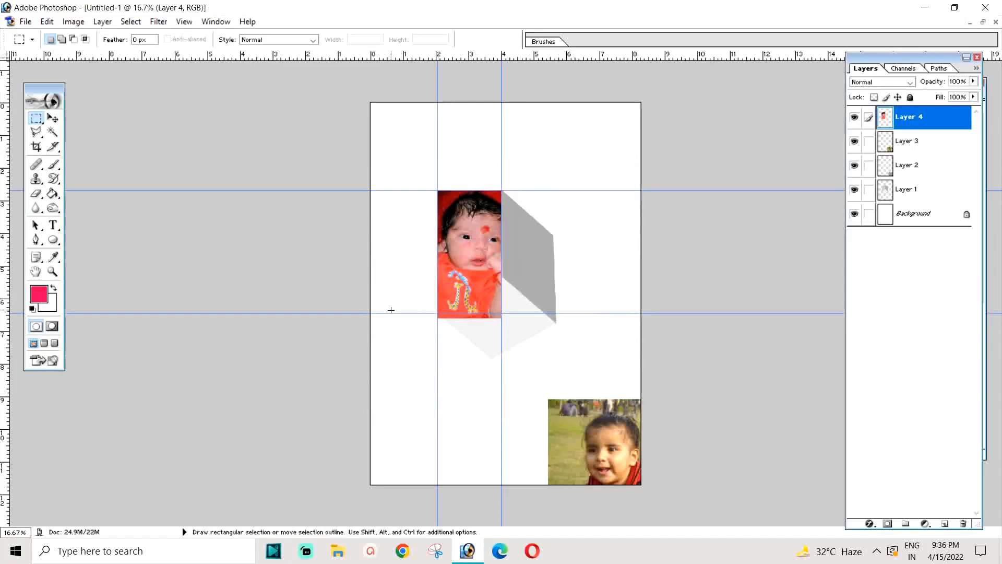
left_click_drag(466, 344, 593, 365)
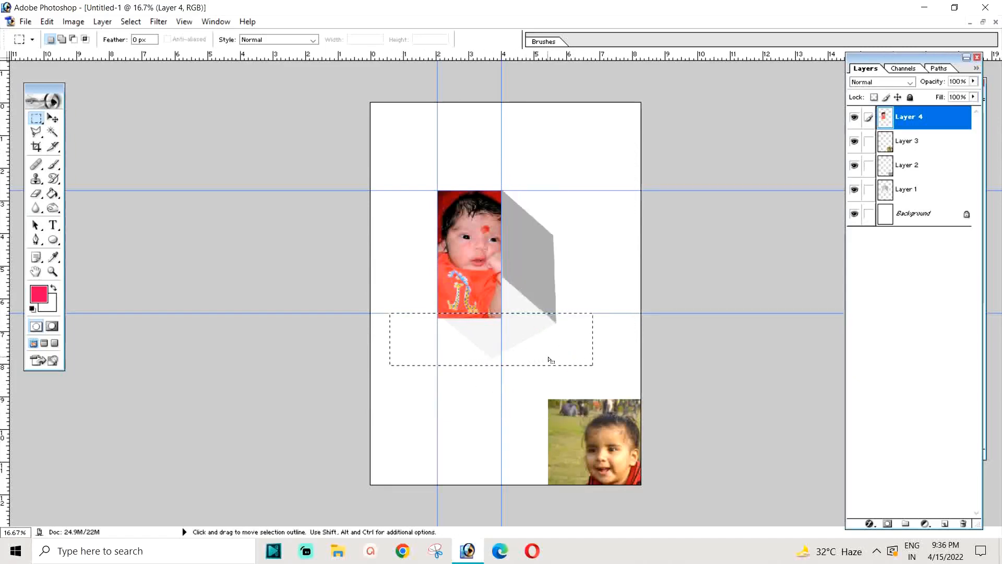
key("Delete")
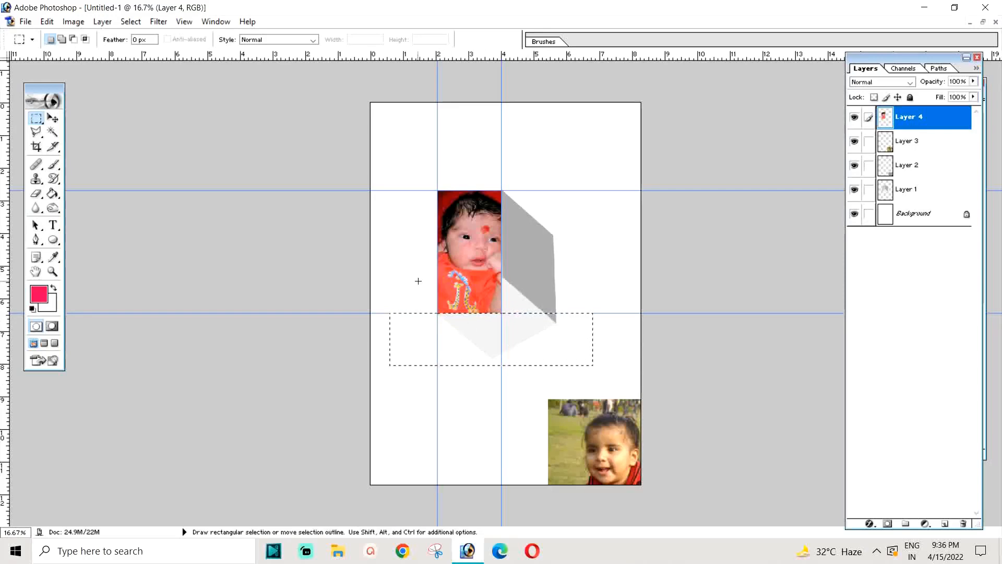
left_click(419, 280)
left_click(53, 120)
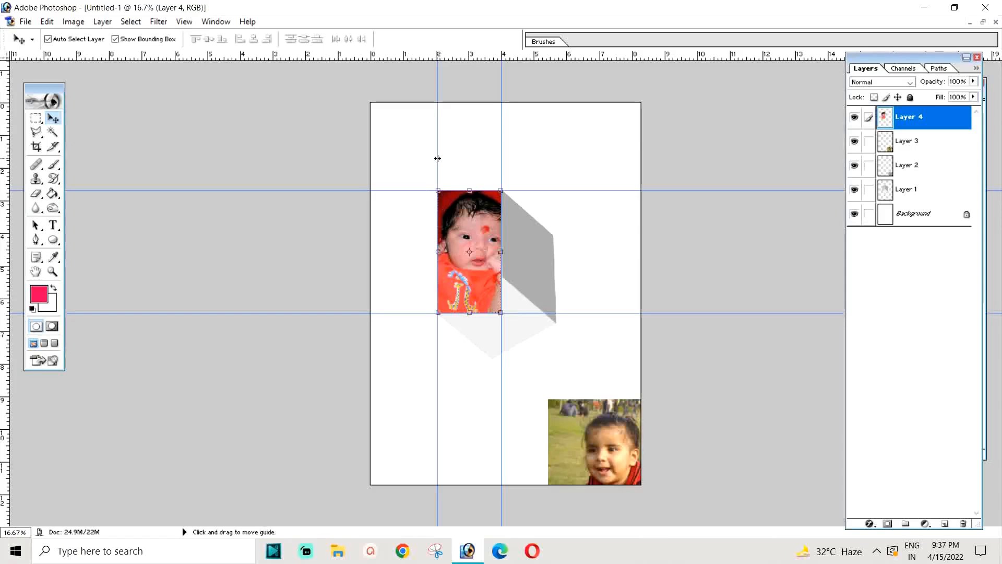
Shift the left guide outward, hide the guides, and move the trimmed baby photo slightly down over the cube
left_click_drag(346, 167, 405, 156)
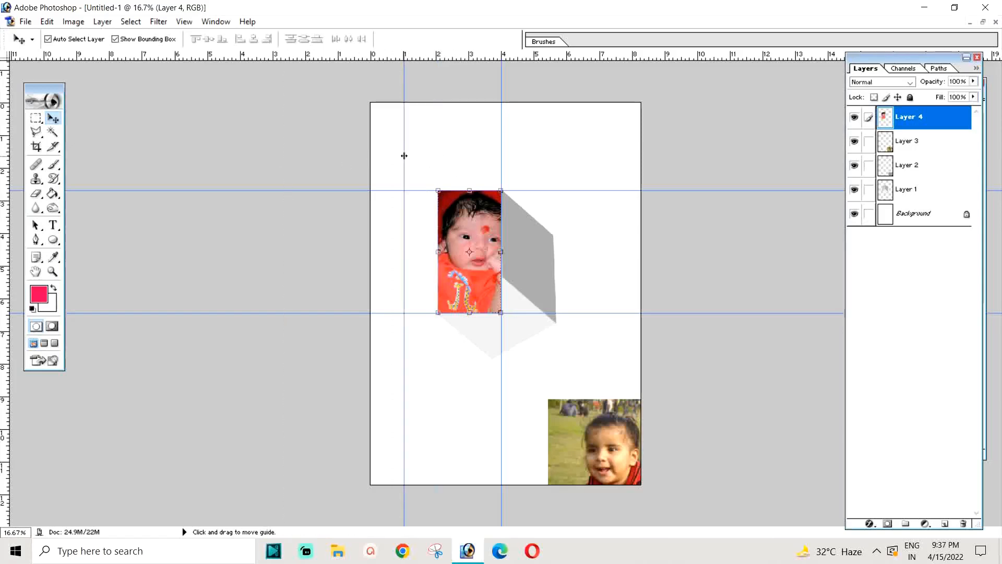
key("ctrl+h")
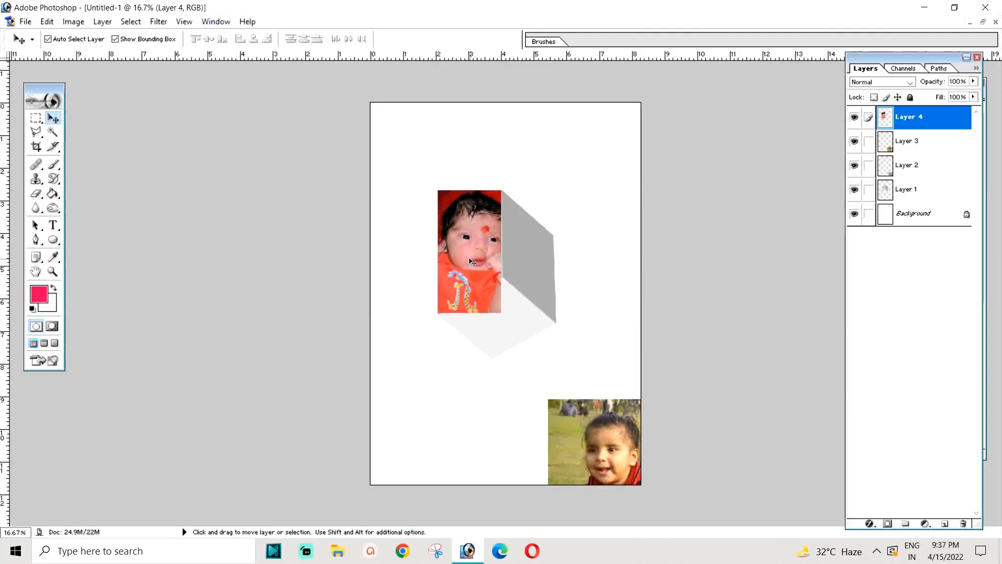
left_click_drag(471, 261, 475, 291)
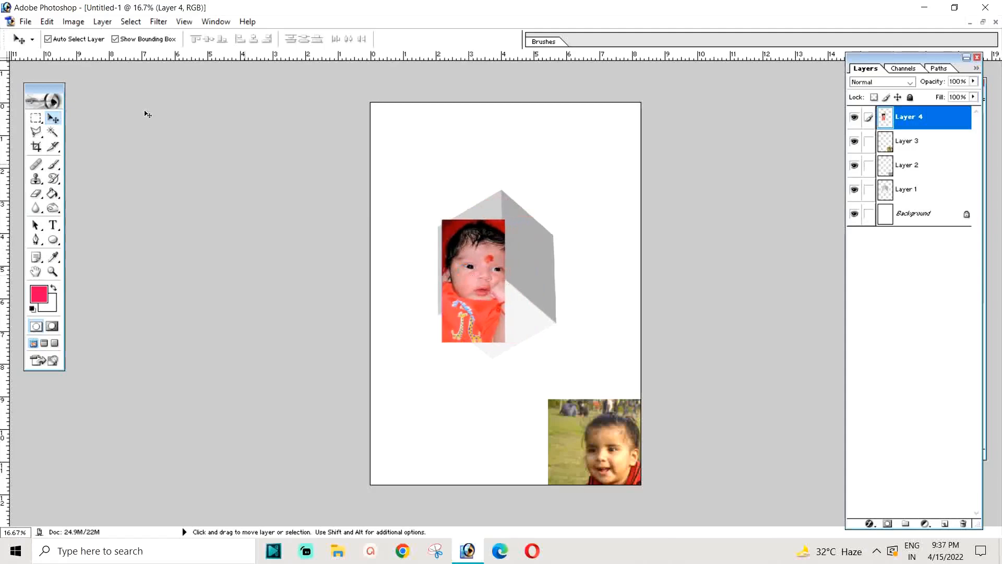
left_click_drag(460, 251, 457, 241)
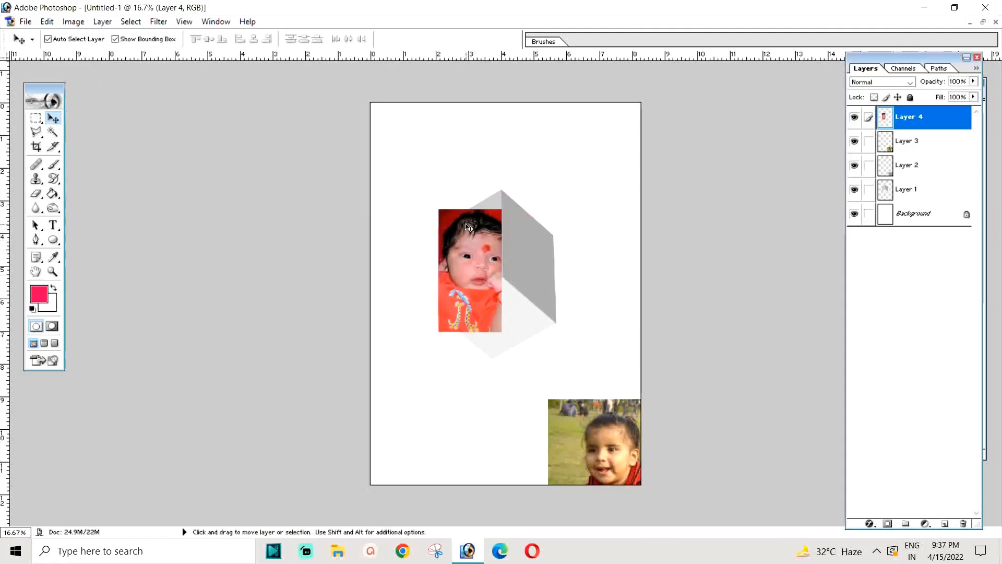
Show the guides again, remove the two horizontal ones, and move the two vertical ones off the page's left side
key("ctrl+h")
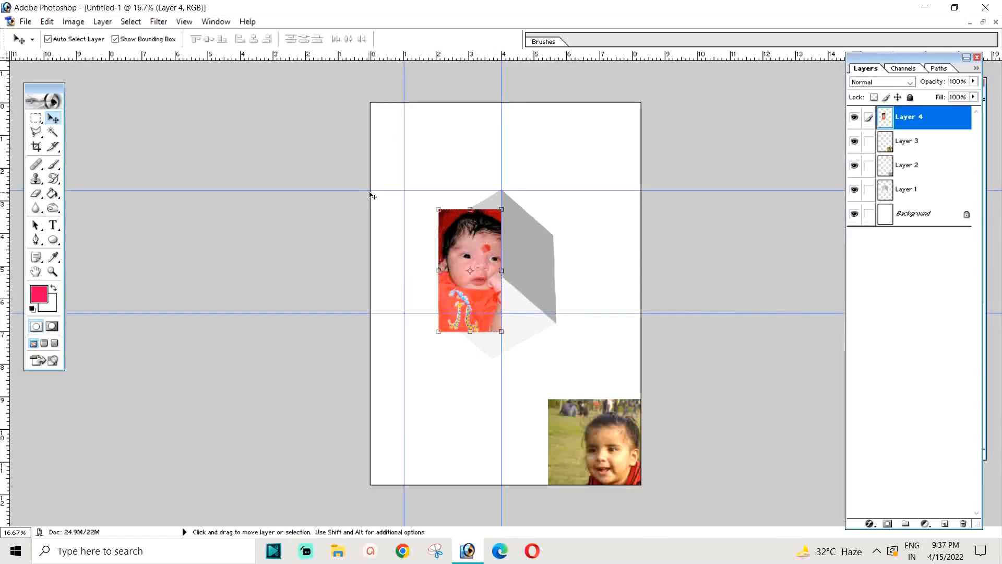
left_click_drag(362, 191, 358, 313)
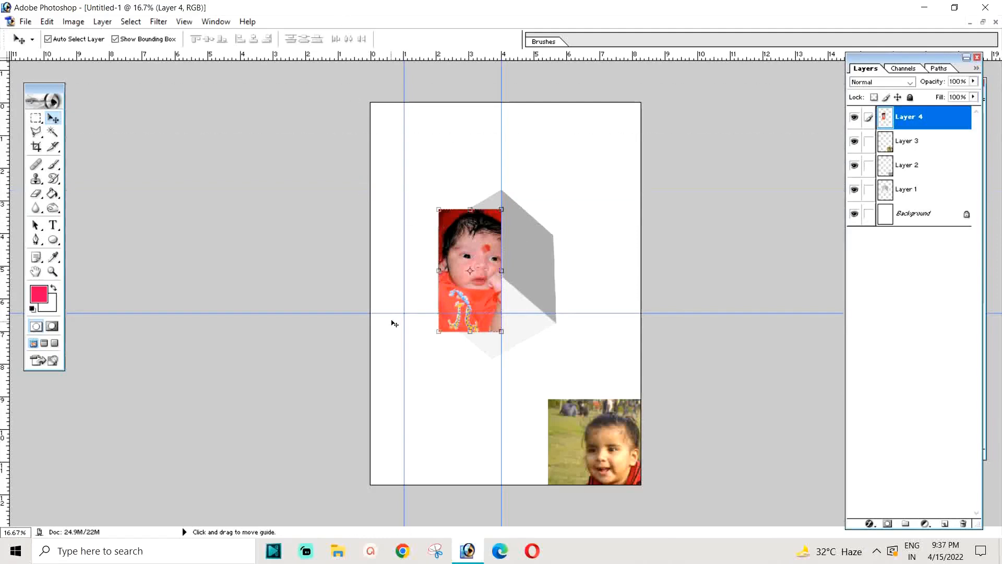
left_click_drag(341, 53, 341, 54)
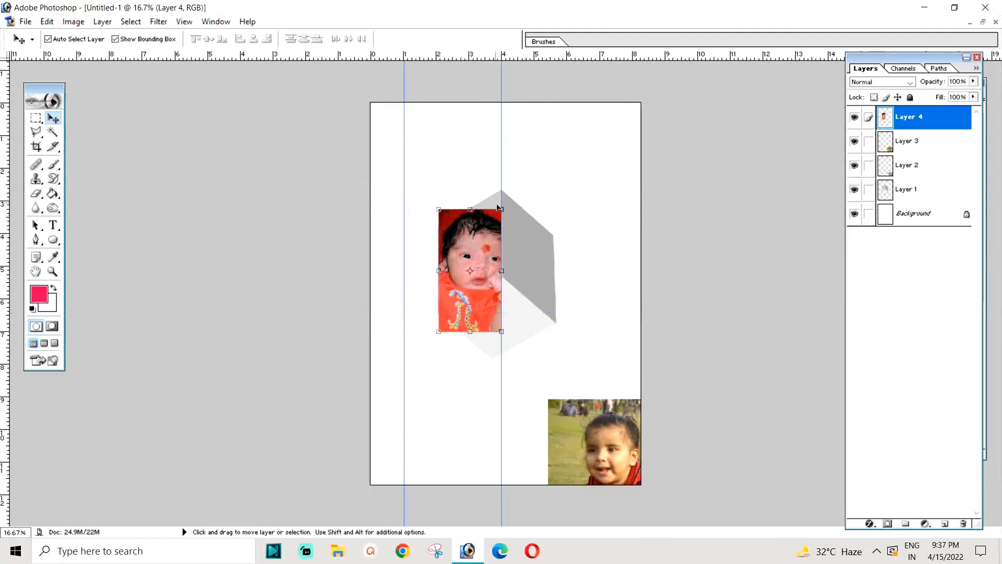
left_click_drag(406, 172, 418, 163)
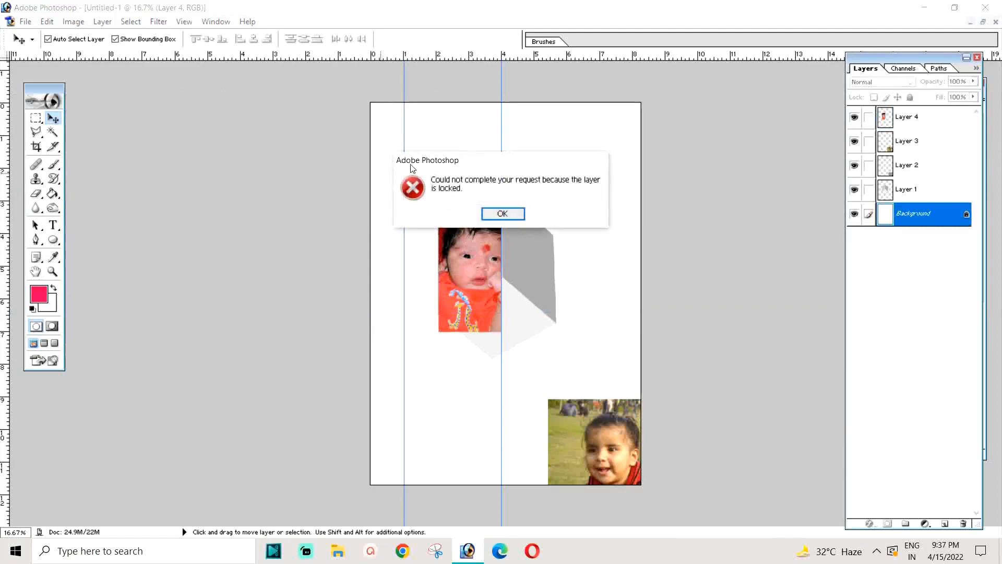
key("Return")
left_click_drag(337, 147, 238, 147)
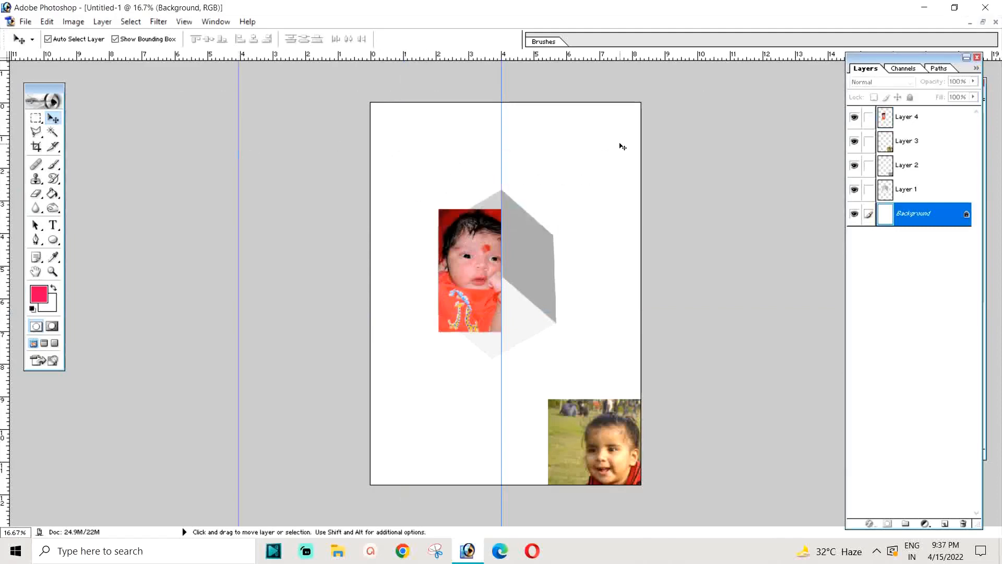
left_click_drag(338, 160, 295, 181)
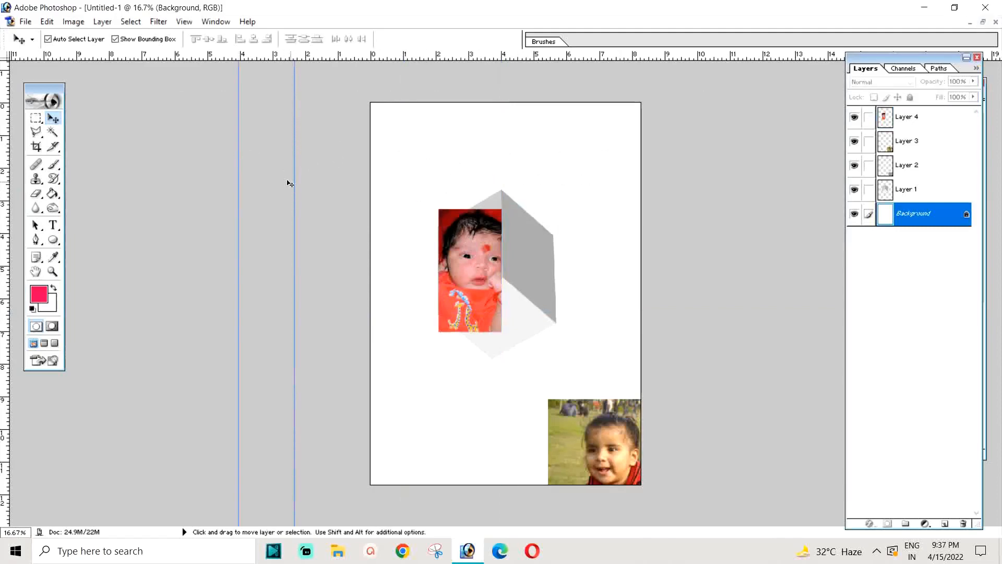
Move the trimmed baby photo up to the cube's top corner and distort its corners to fit the left face
mouse_move(469, 241)
left_mouse_down()
mouse_move(518, 275)
mouse_move(475, 301)
mouse_move(452, 237)
mouse_move(482, 189)
mouse_move(525, 178)
mouse_move(469, 224)
left_mouse_up()
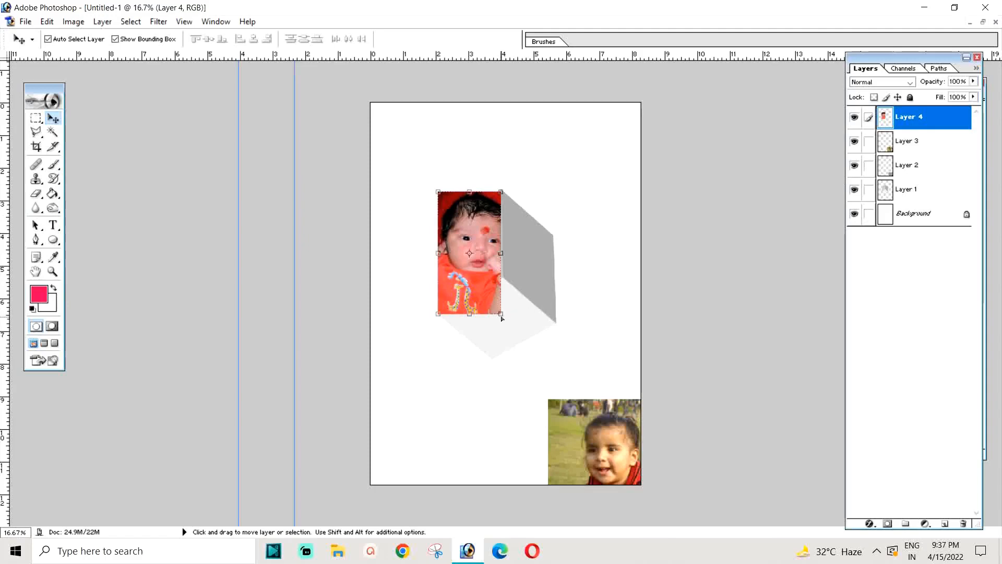
left_click_drag(502, 318, 503, 277)
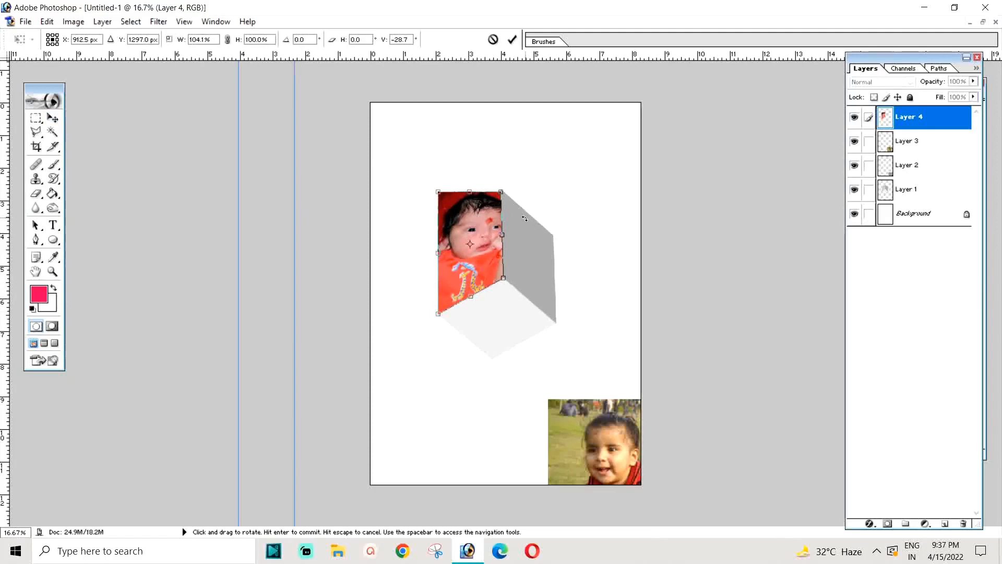
key("ctrl")
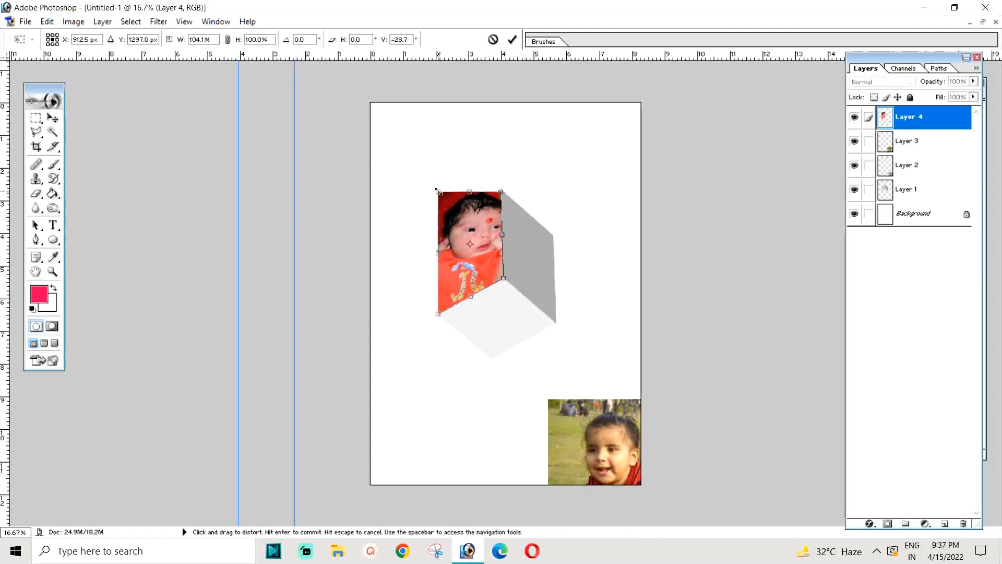
left_click_drag(437, 192, 440, 227)
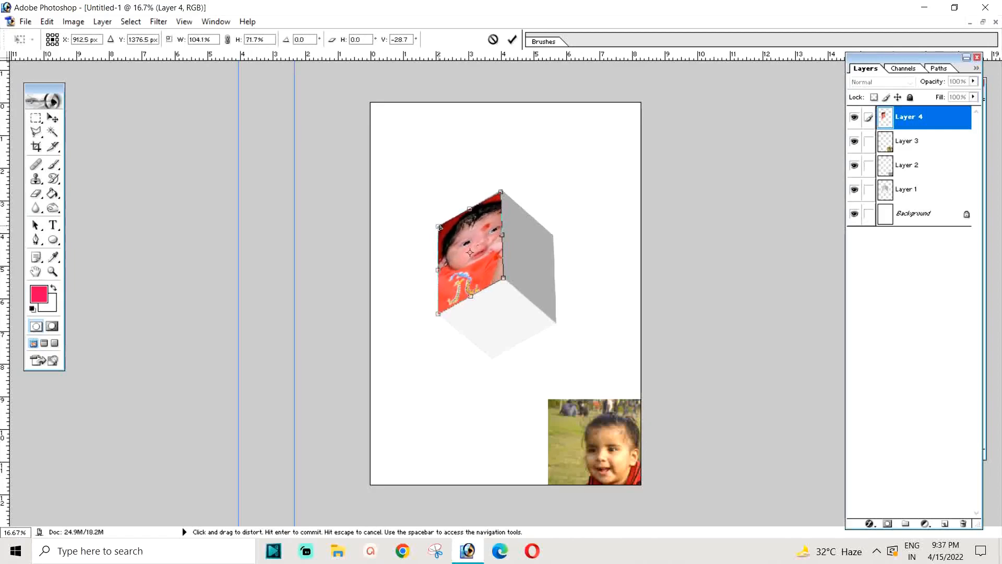
key("Return")
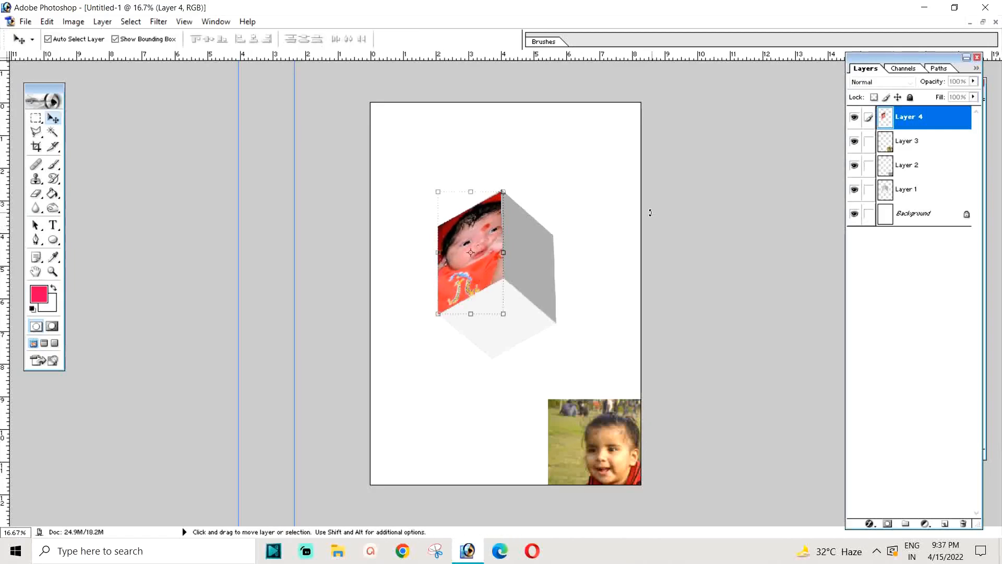
left_click(533, 167)
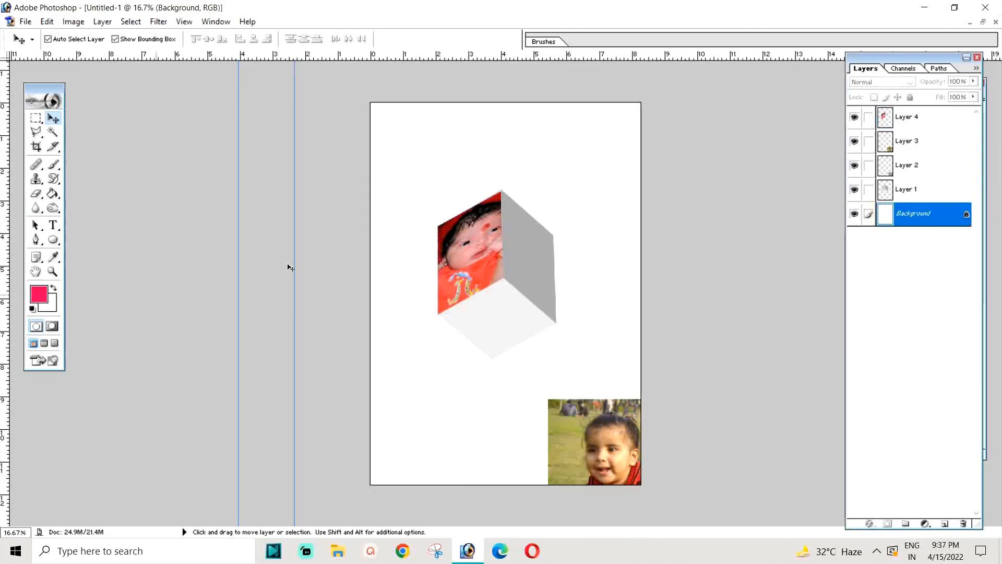
Refine the baby photo's distortion by extending its upper-right corner to the cube's top corner and its lower-left corner to the left face's lower corner
left_click(53, 272)
left_click_drag(457, 161, 540, 254)
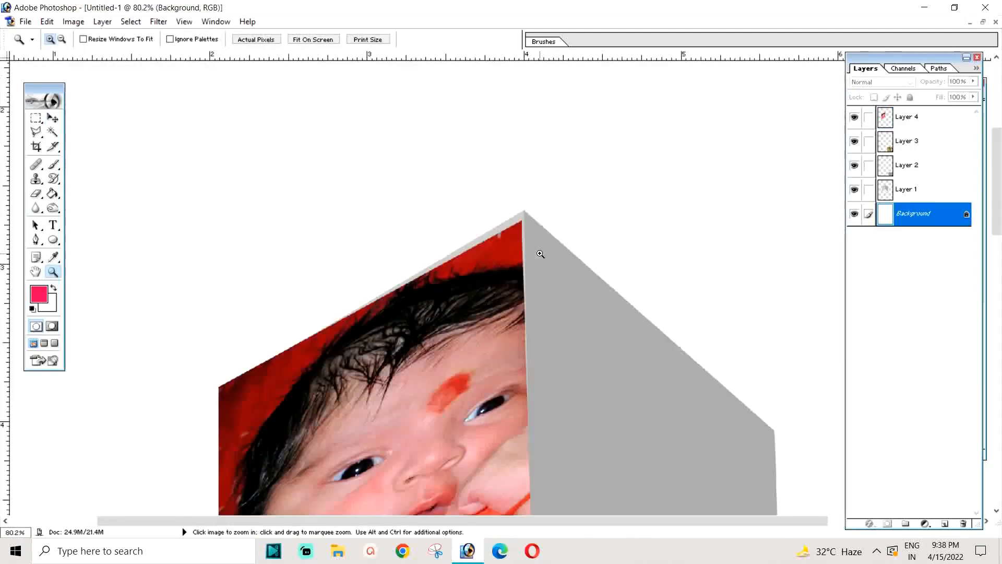
left_click(52, 119)
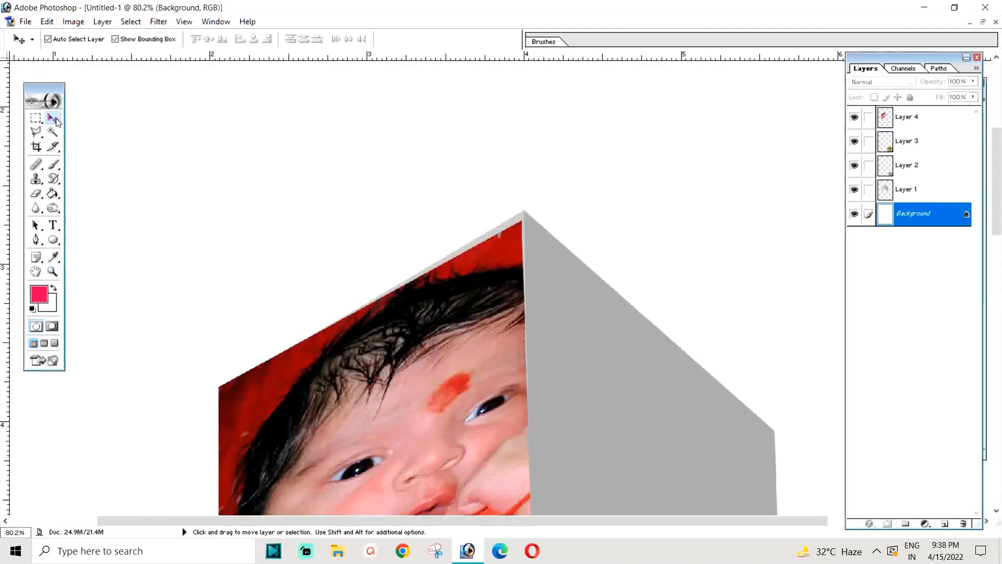
left_click(471, 266)
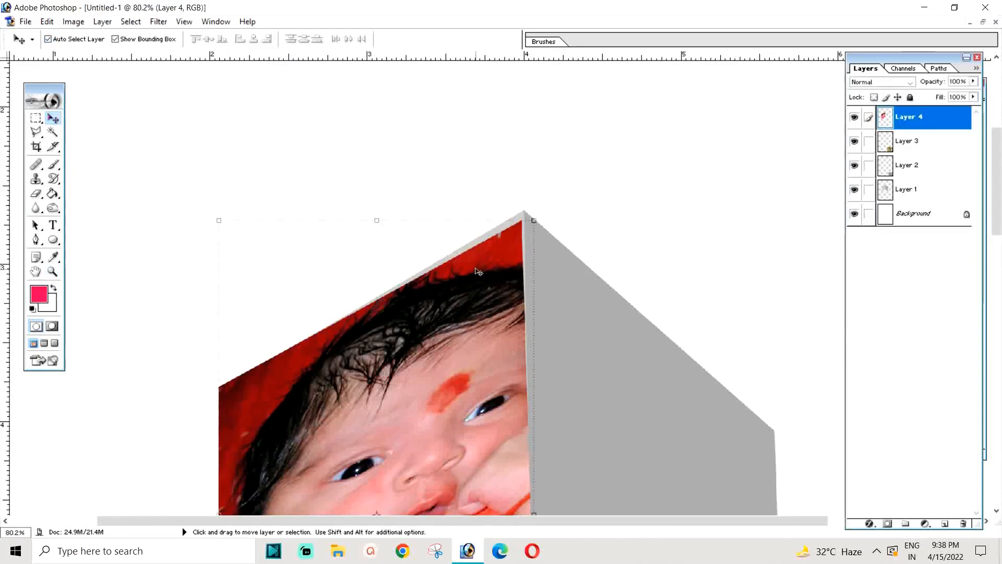
left_click_drag(537, 224, 537, 209)
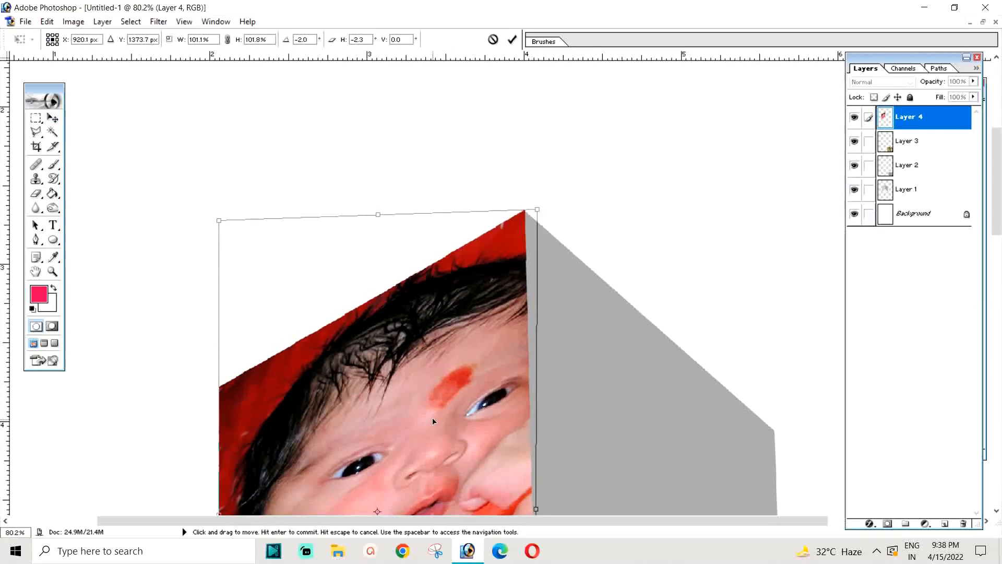
key("space")
left_click_drag(436, 392, 500, 314)
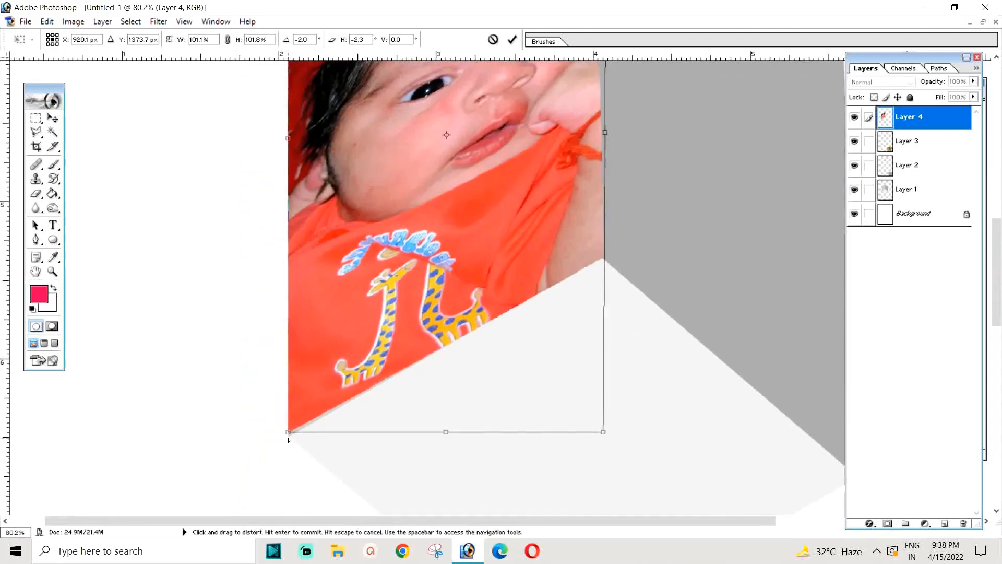
left_click_drag(288, 433, 288, 438)
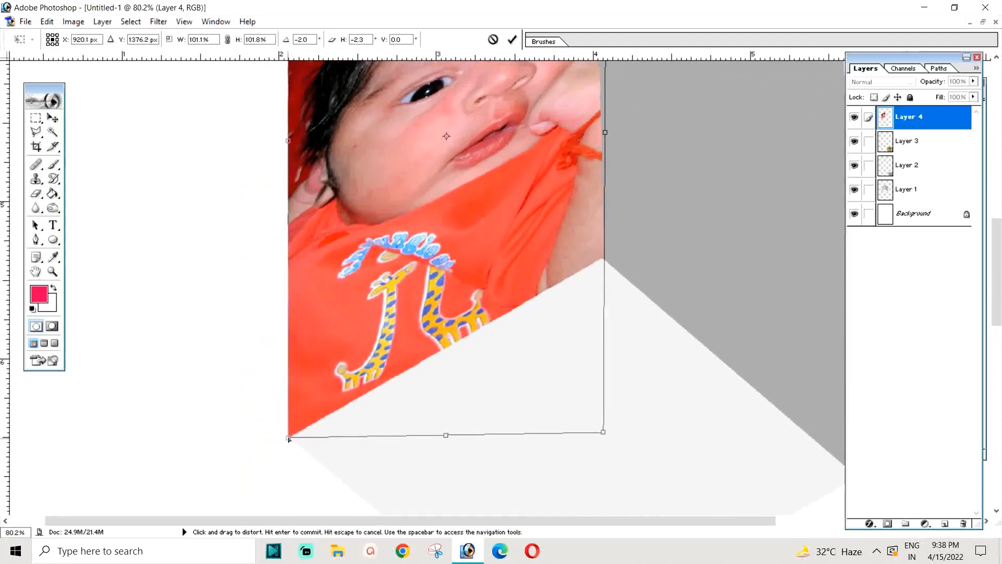
key("Return")
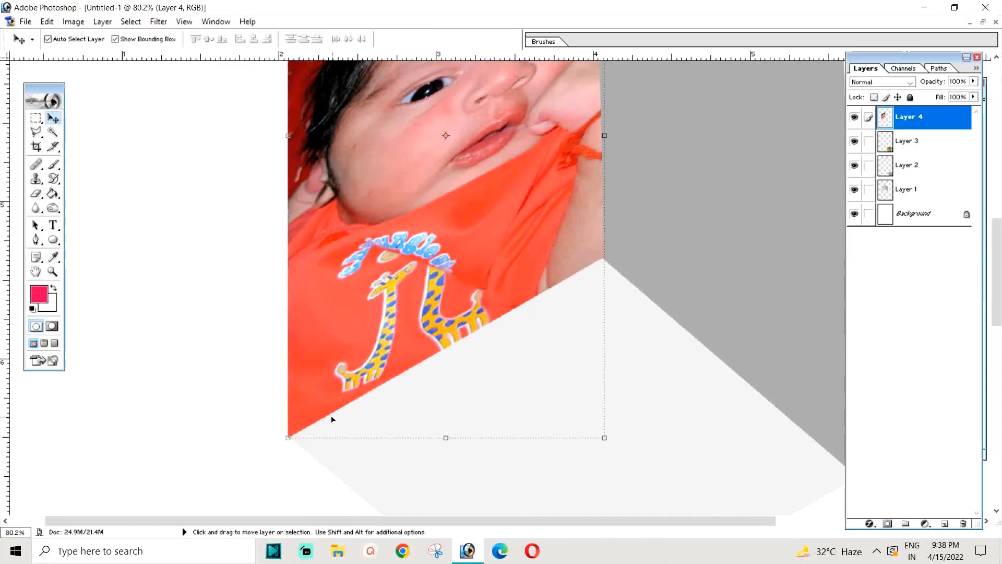
Move the photo of the child in the red scarf from the page's lower-right corner to the lower left beneath the cube
key("ctrl+minus")
key("ctrl+minus")
key("ctrl+minus")
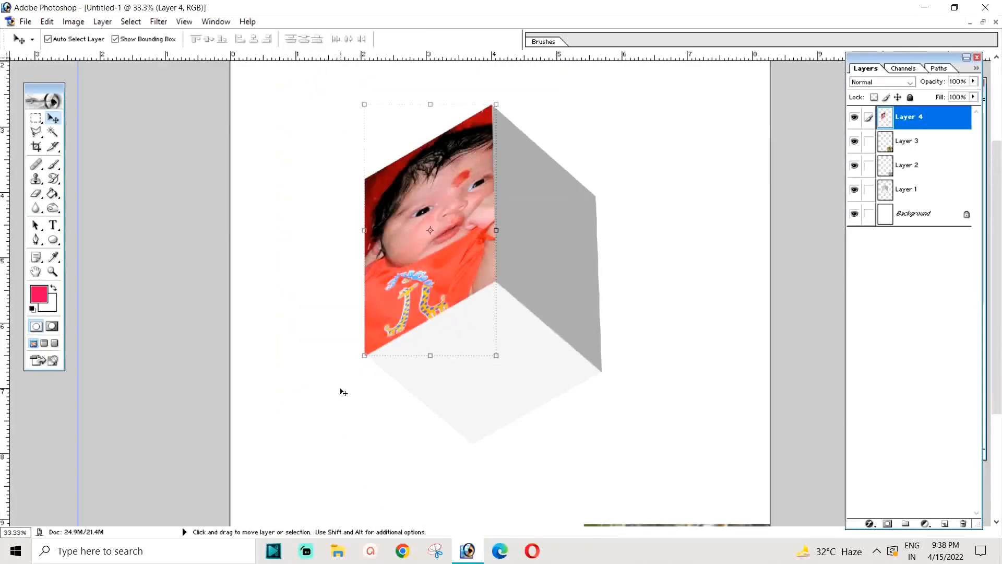
key("ctrl+minus")
scroll(418, 358, "down", 2)
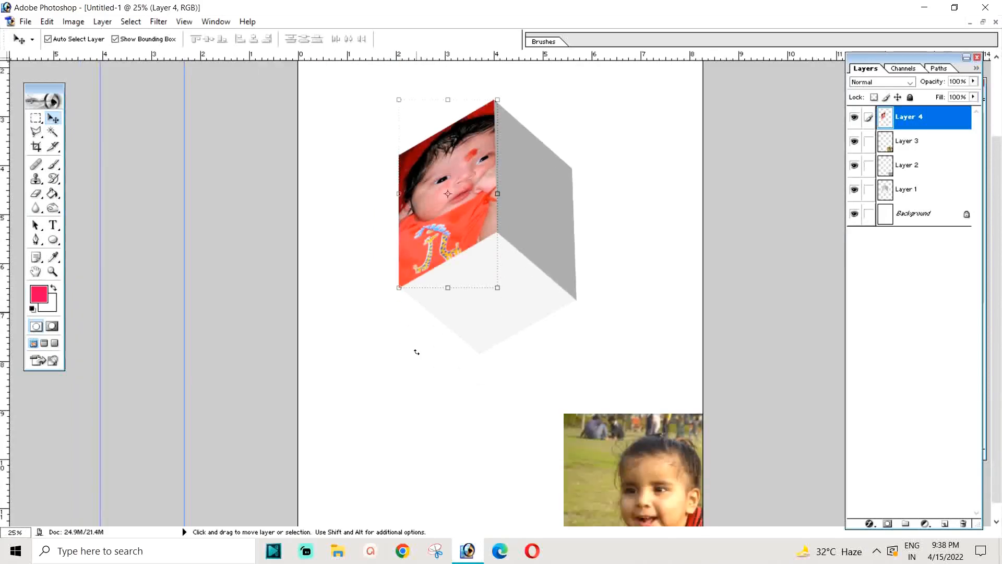
left_click_drag(621, 466, 361, 386)
left_click_drag(403, 429, 416, 501)
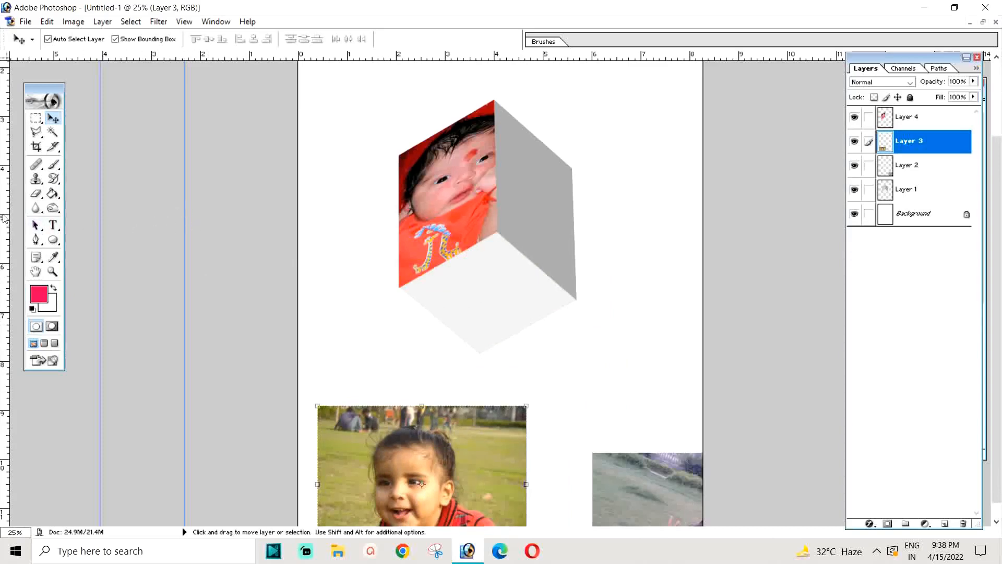
Frame the cube's bottom face with two vertical guides at its left and right corners and two horizontal guides at its upper and lower corners
left_click_drag(2, 209, 399, 234)
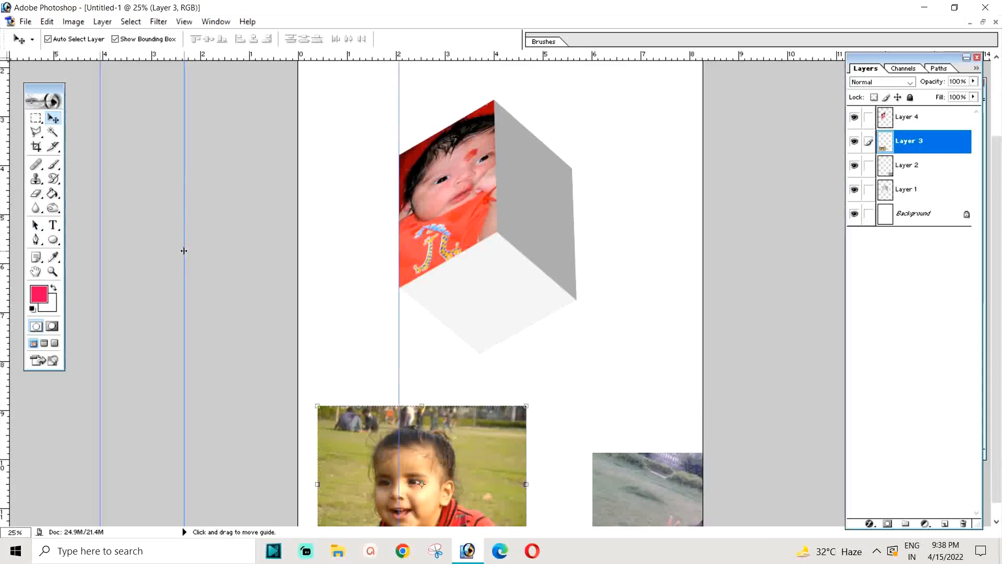
left_click_drag(185, 251, 575, 246)
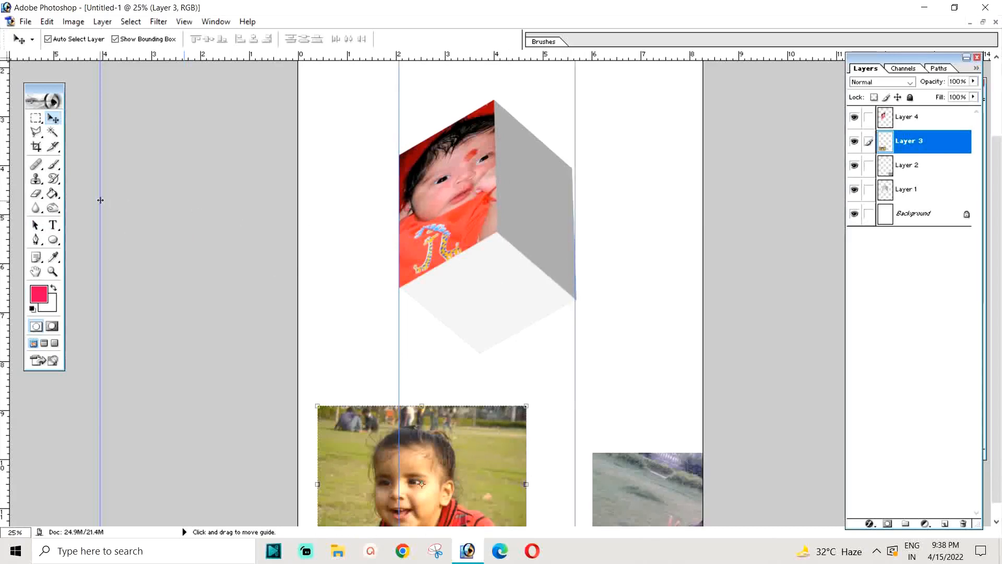
left_click_drag(101, 184, 46, 163)
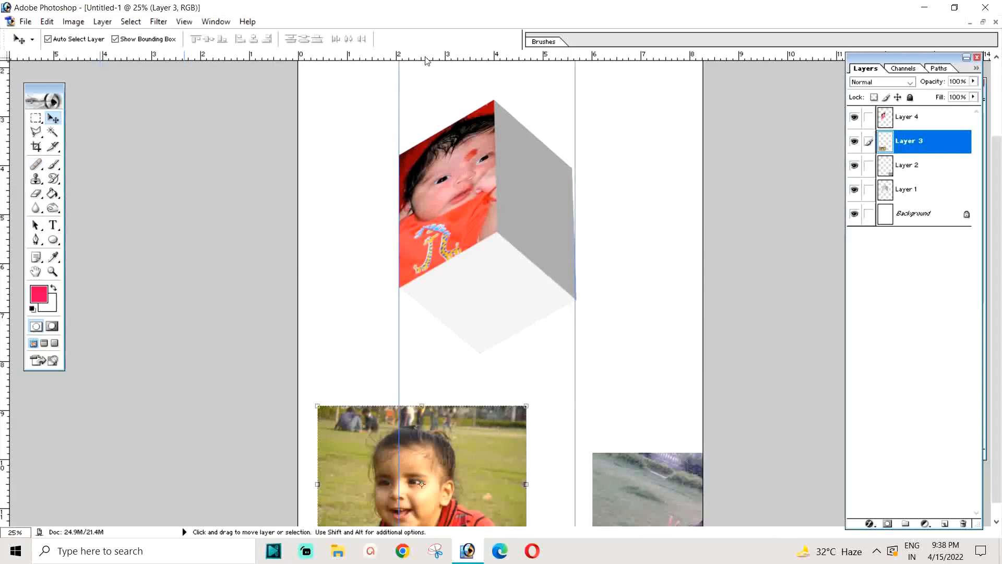
left_click_drag(427, 61, 482, 232)
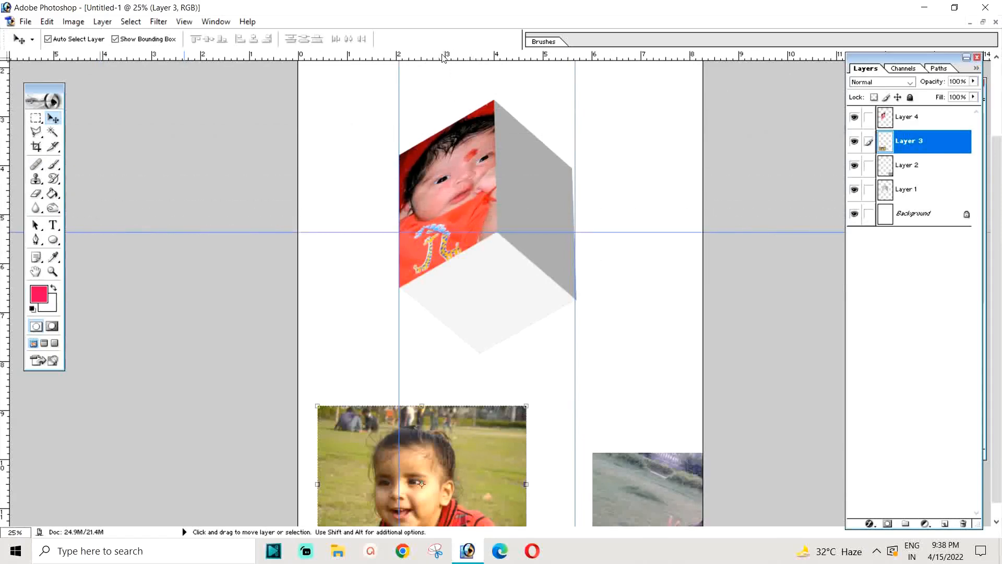
left_click_drag(443, 57, 484, 355)
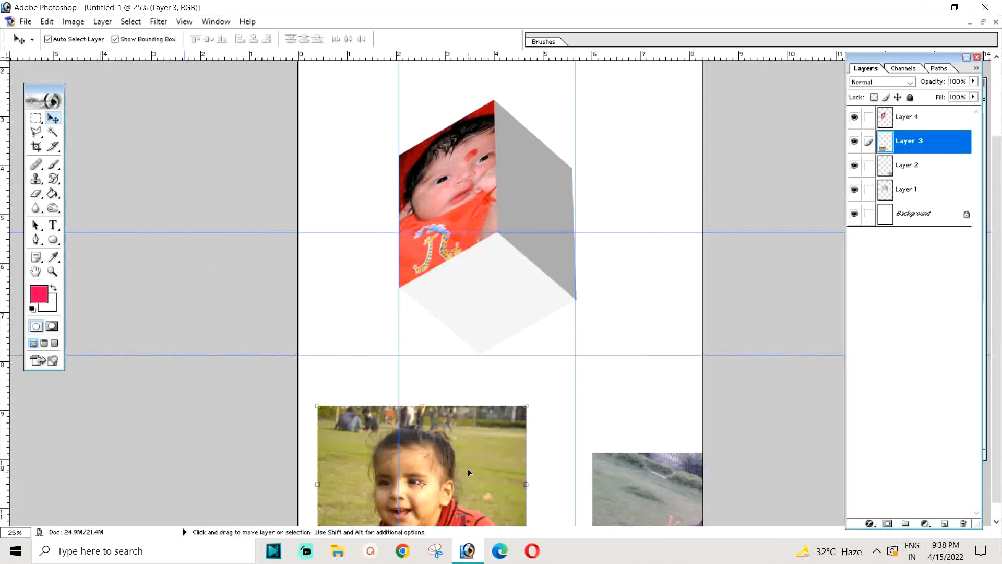
Move the child photo over the cube's bottom face and bring its layer above the baby photo's layer
left_click_drag(458, 473, 520, 293)
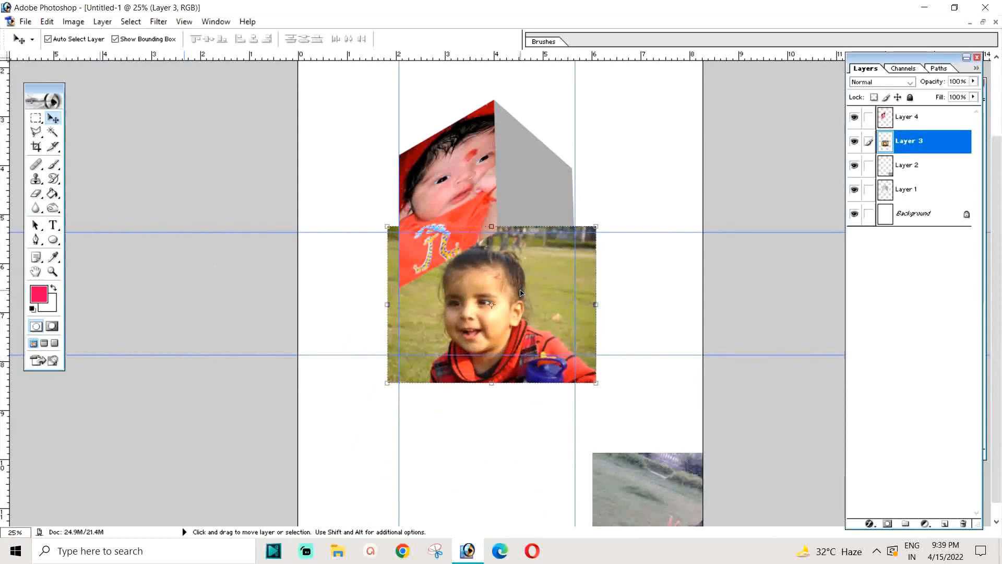
key("ctrl+bracketright")
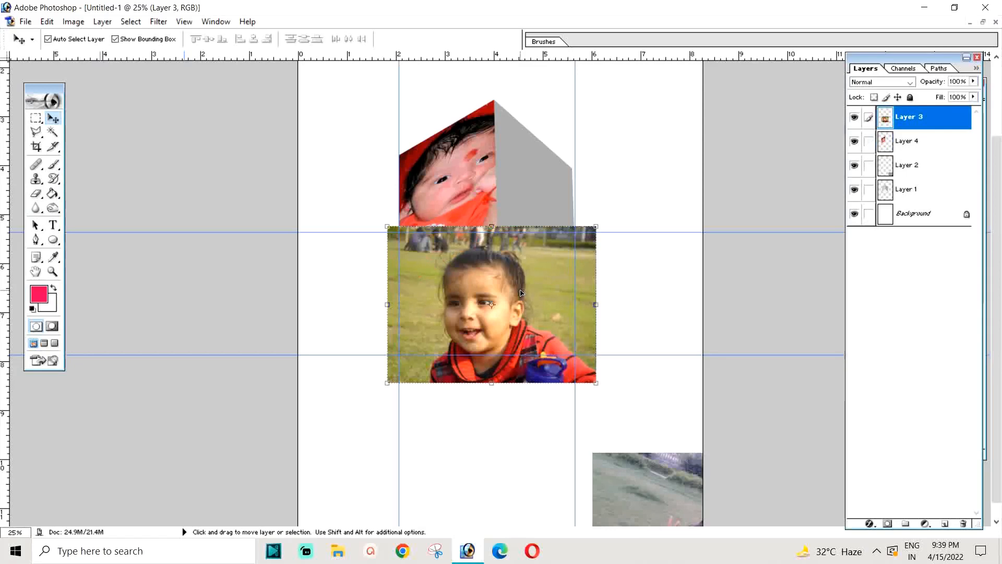
left_click(598, 228)
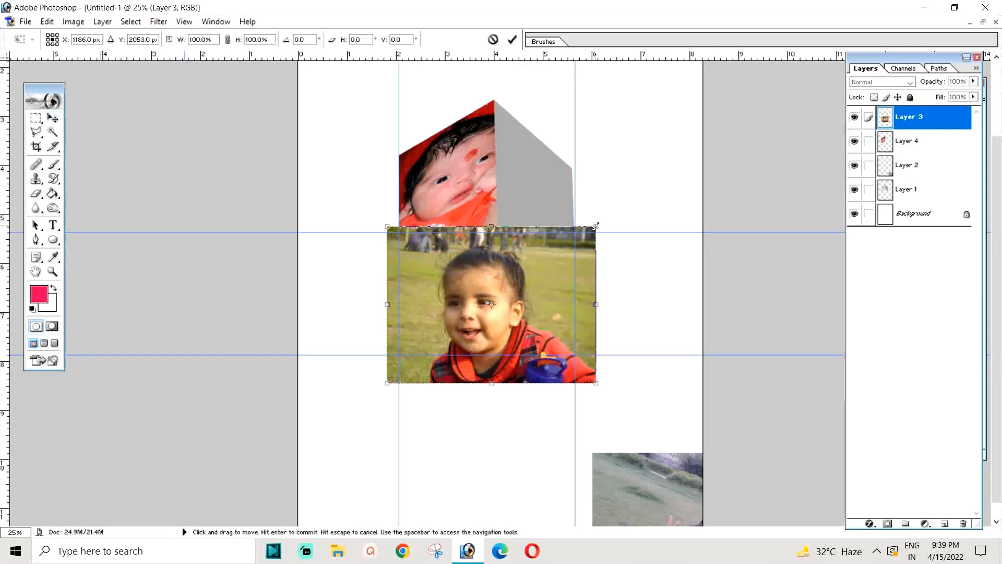
right_click(551, 268)
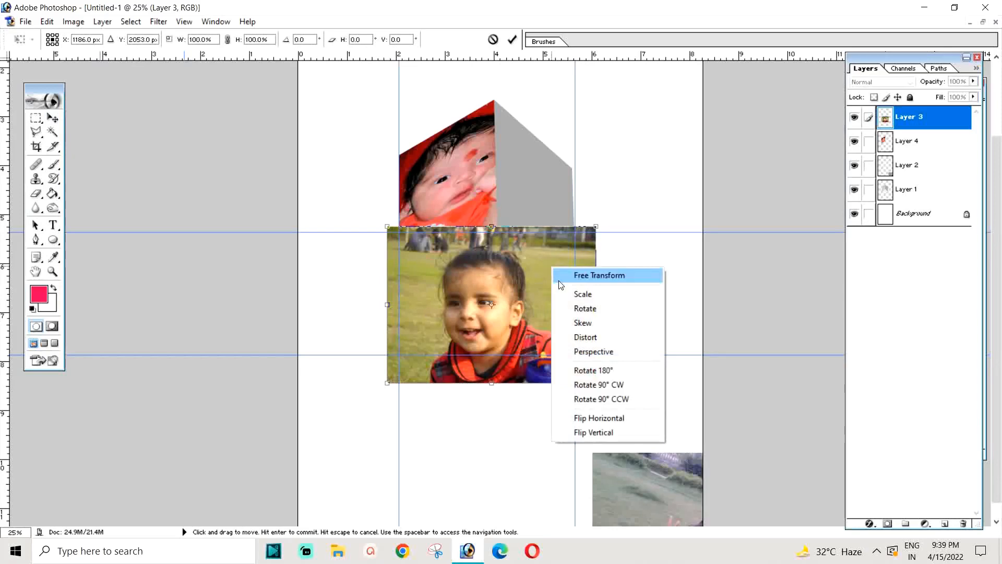
left_click(559, 280)
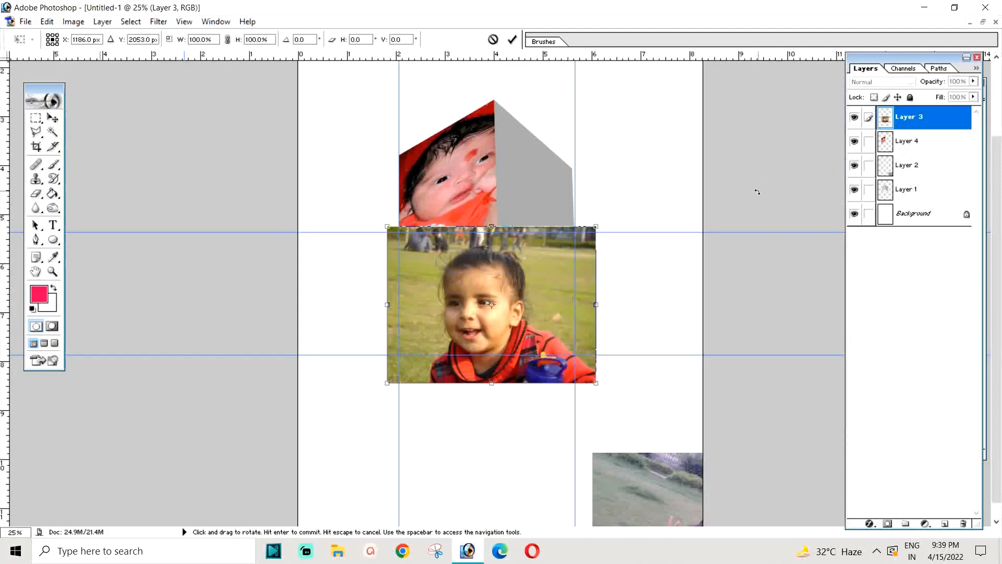
key("Return")
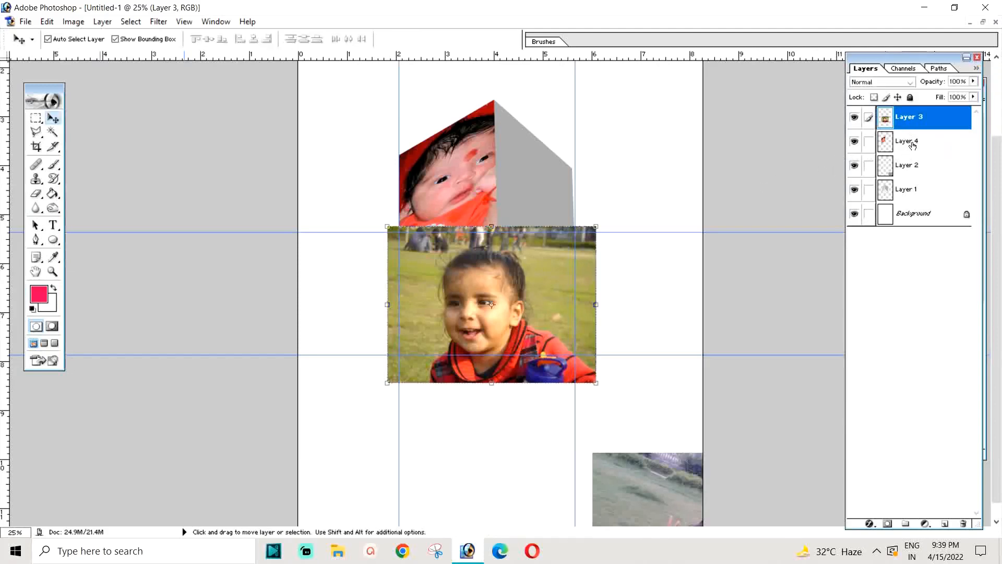
mouse_move(913, 125)
left_mouse_down()
mouse_move(918, 156)
mouse_move(917, 112)
left_mouse_up()
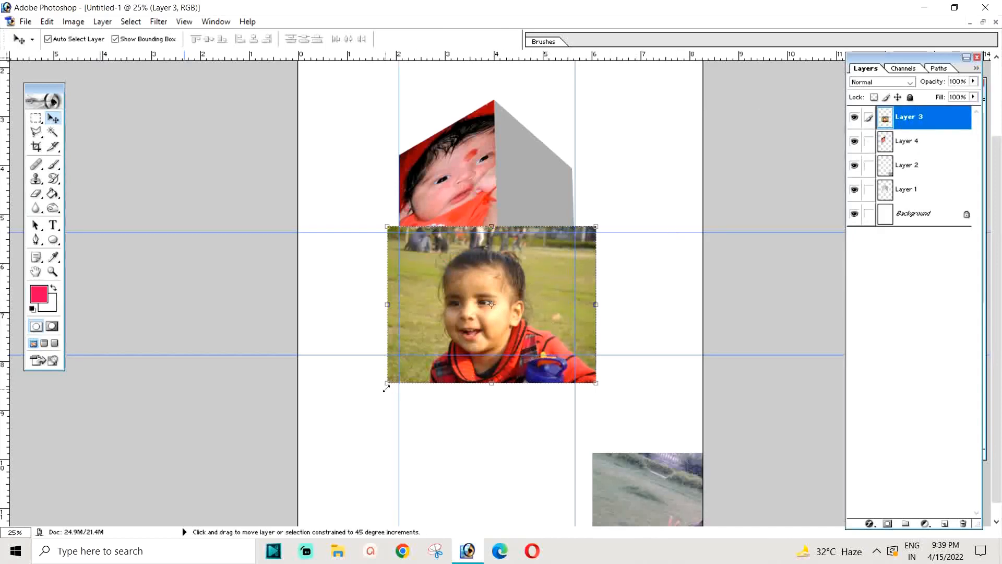
Scale the child photo down proportionally and align it with the upper guide so its width fits between the two vertical guides
left_click_drag(387, 383, 402, 359)
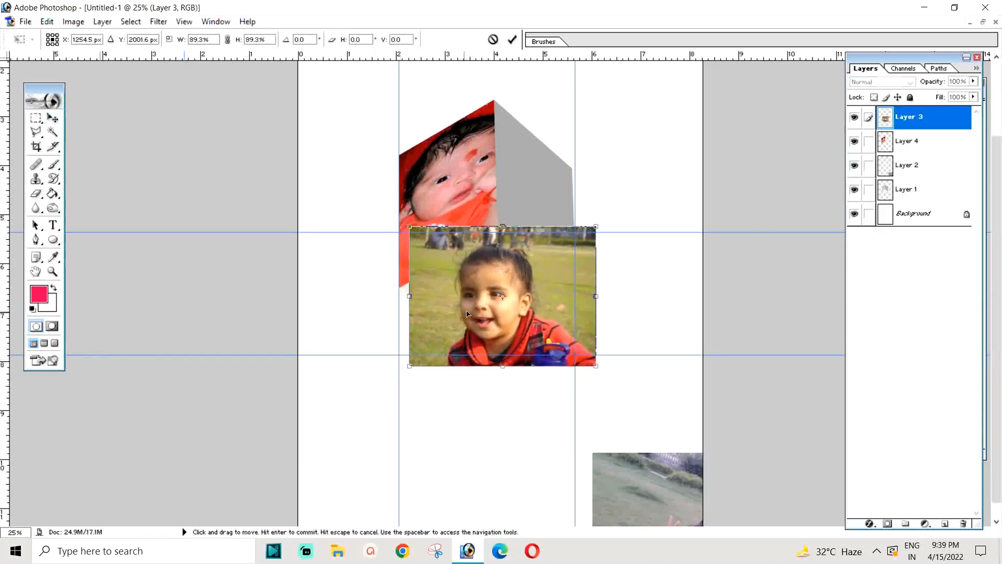
left_click_drag(466, 314, 456, 319)
key("Return")
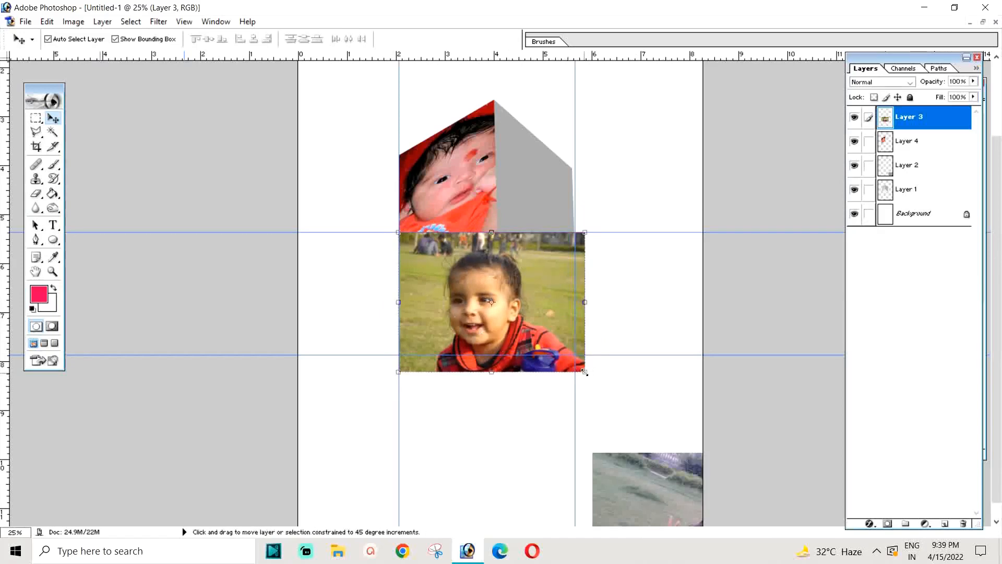
left_click_drag(587, 373, 572, 367)
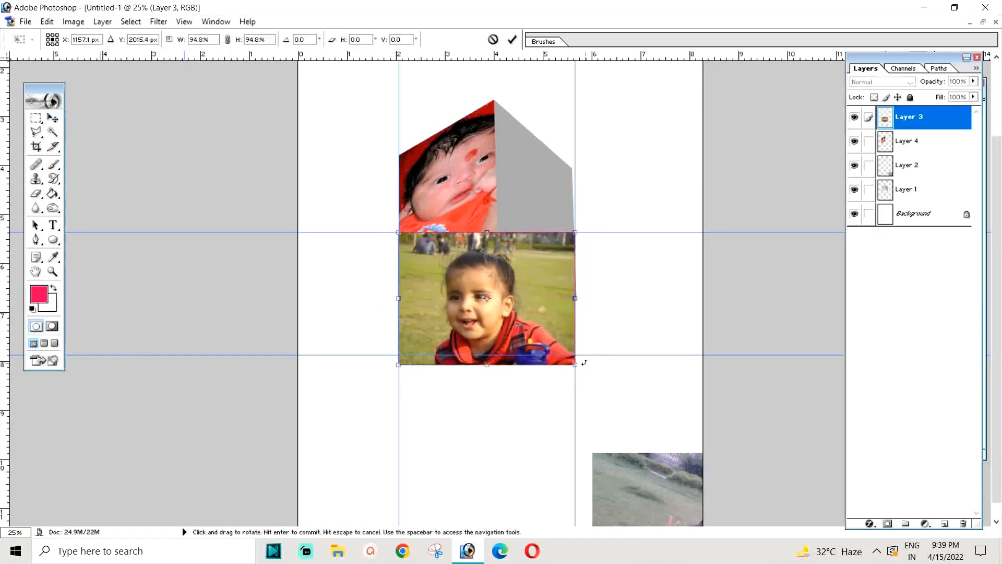
key("Return")
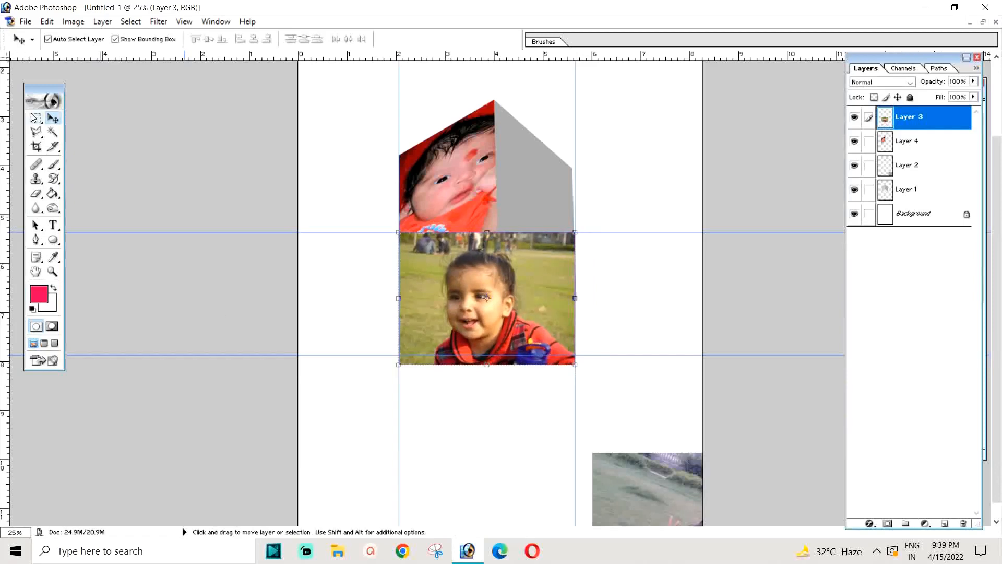
Delete the strip of the child photo below the lower horizontal guide and clear the selection
left_click(35, 118)
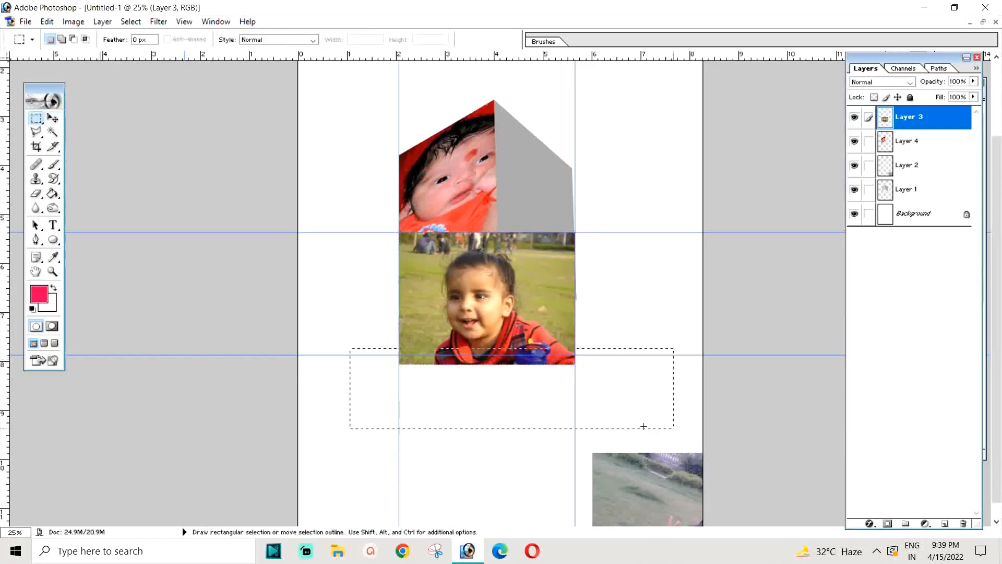
left_click_drag(643, 426, 702, 435)
left_click_drag(539, 399, 524, 407)
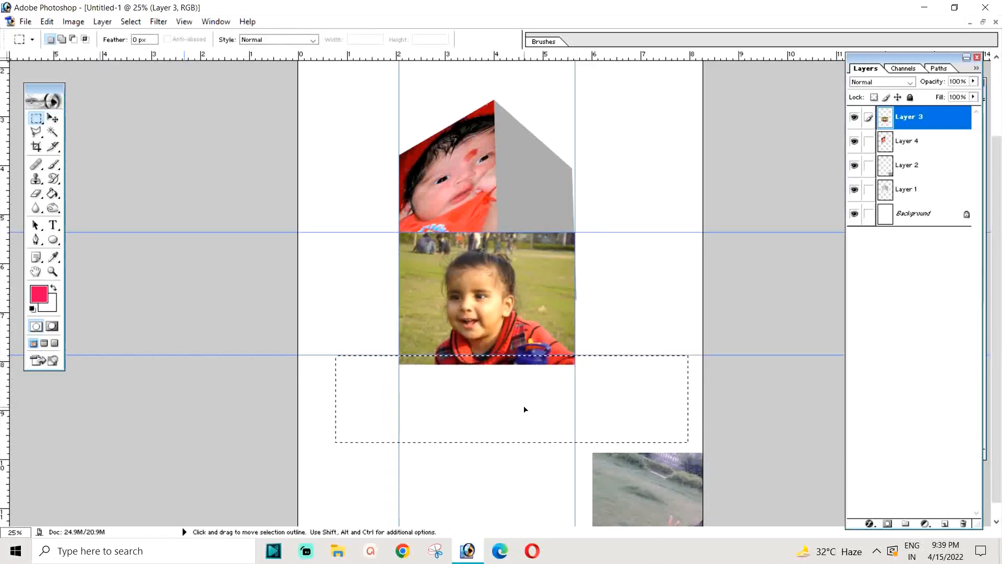
key("Delete")
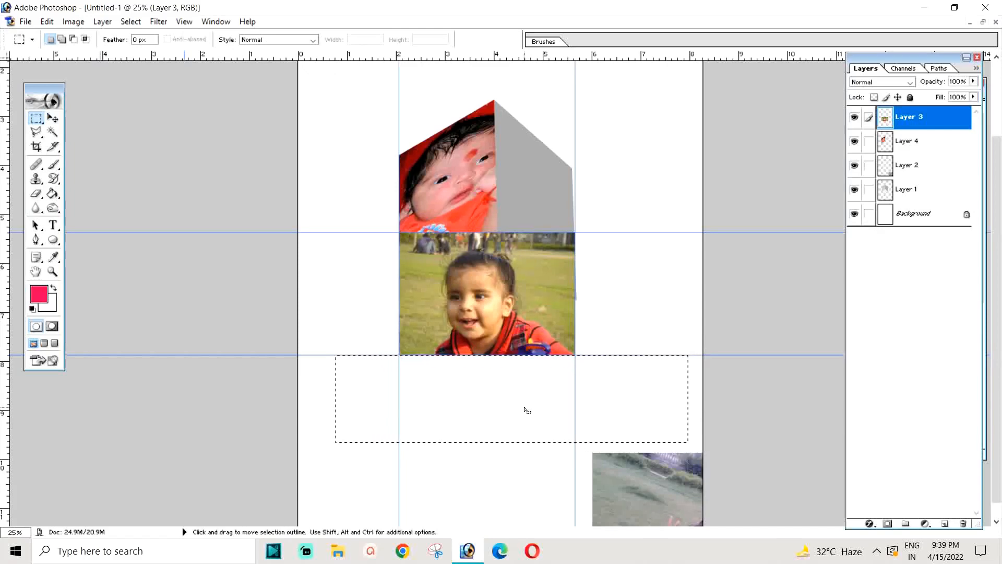
left_click(493, 410)
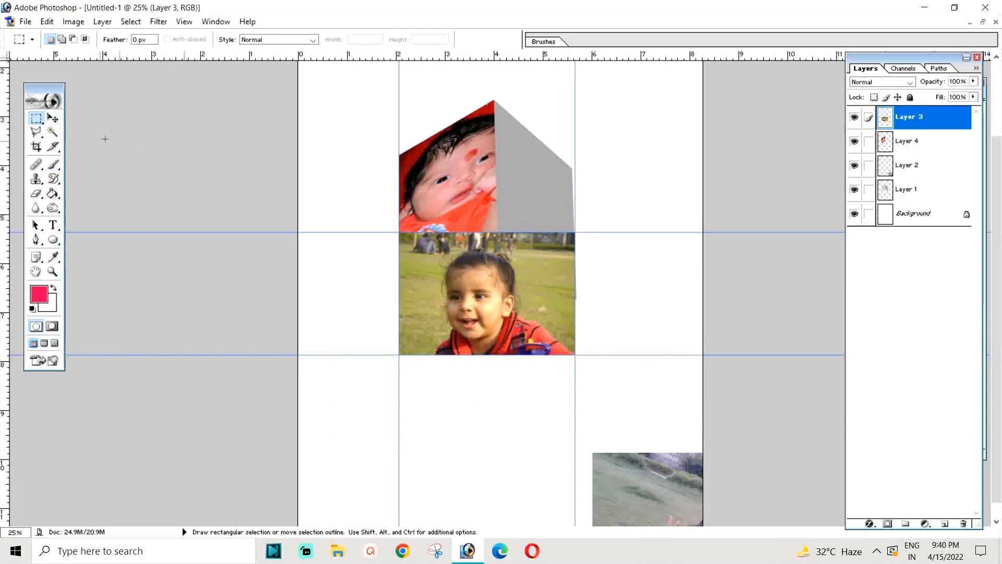
Move all four guides away from the edges of the child photo, two outward to the sides, one up and one down
left_click(54, 120)
left_click_drag(399, 155, 270, 152)
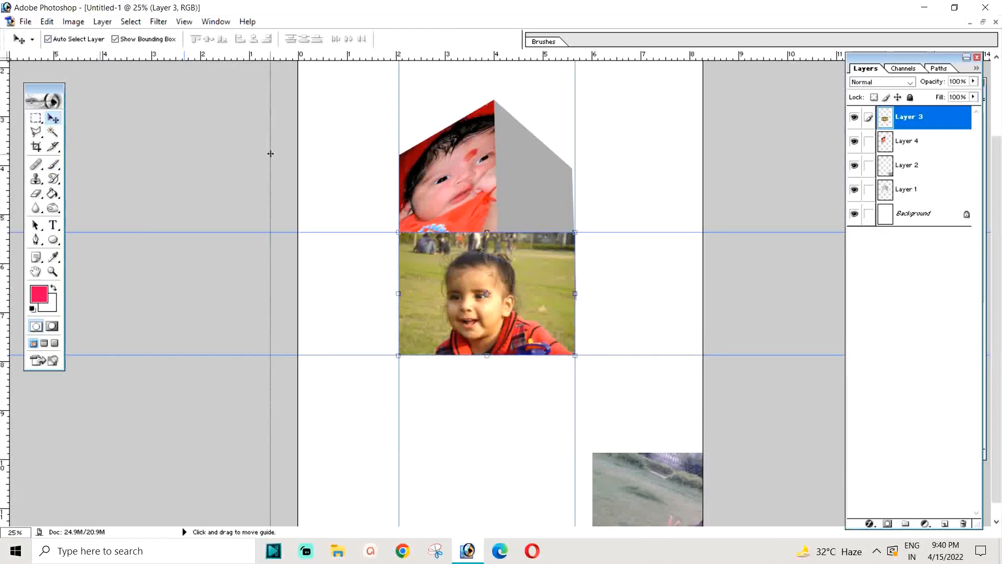
left_click_drag(576, 166, 700, 178)
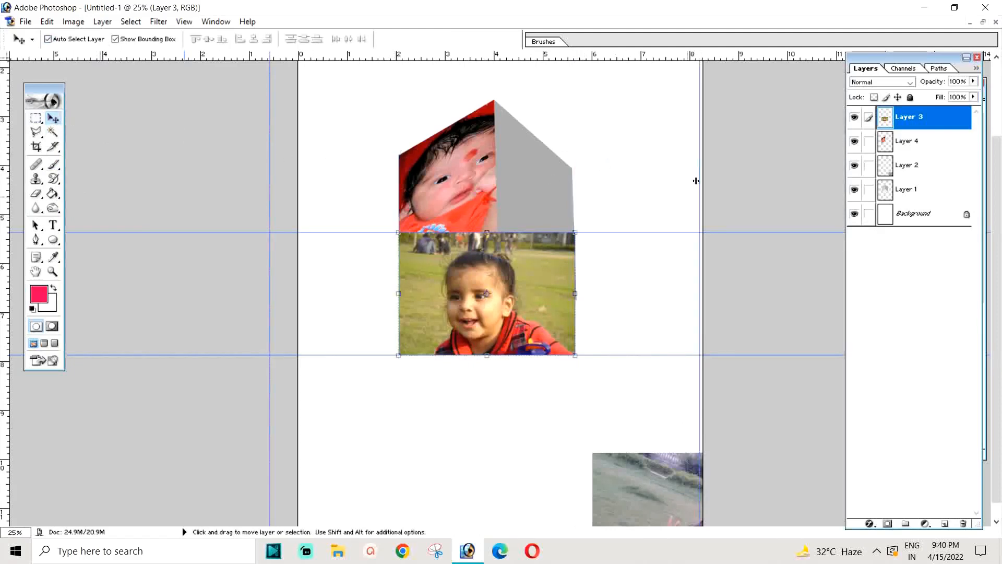
left_click_drag(640, 232, 606, 105)
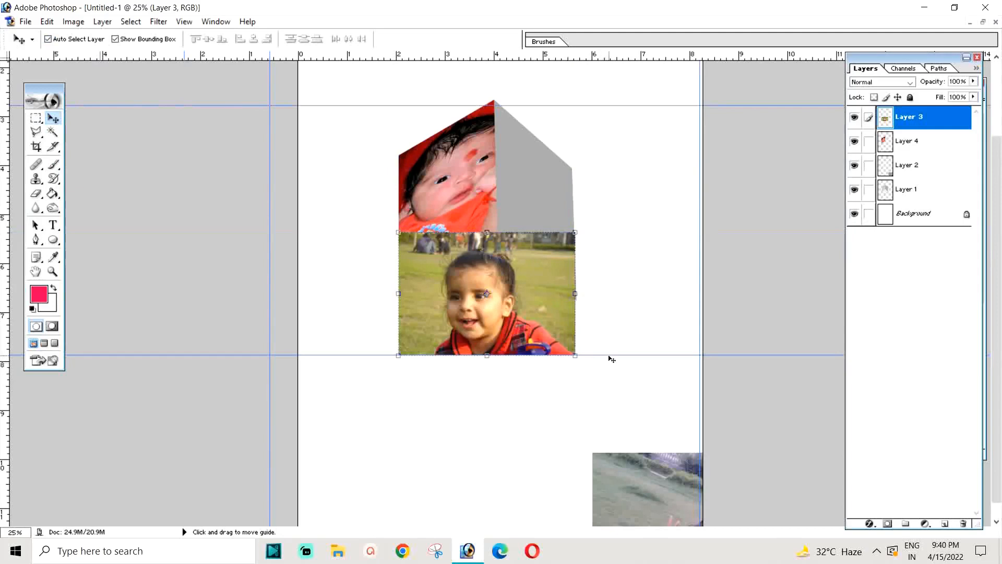
left_click_drag(609, 356, 609, 444)
Shift the child photo sideways and distort its corners with Free Transform to match the four corners of the cube's bottom face
left_click_drag(515, 303, 568, 291)
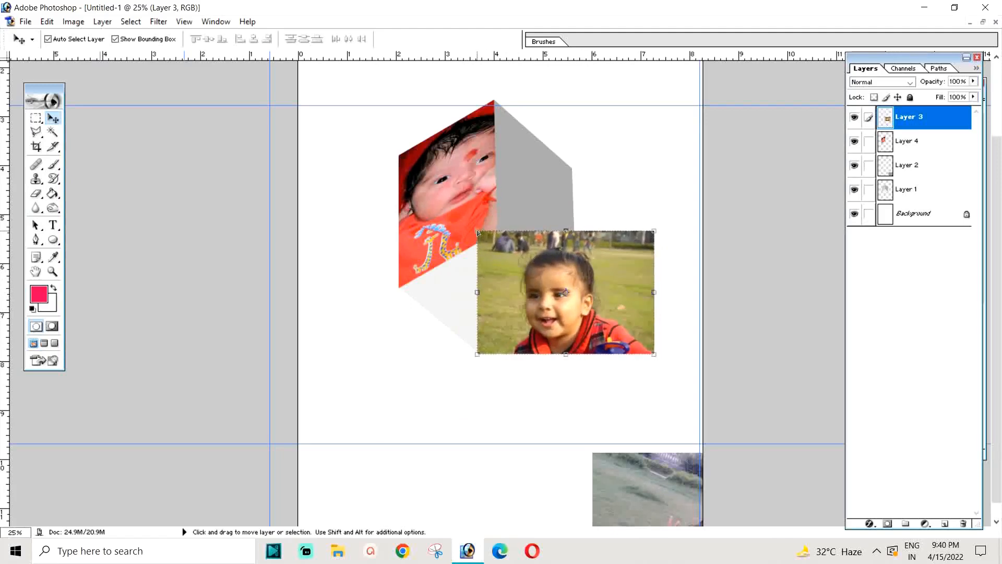
key("ctrl+t")
left_click_drag(478, 232, 400, 289)
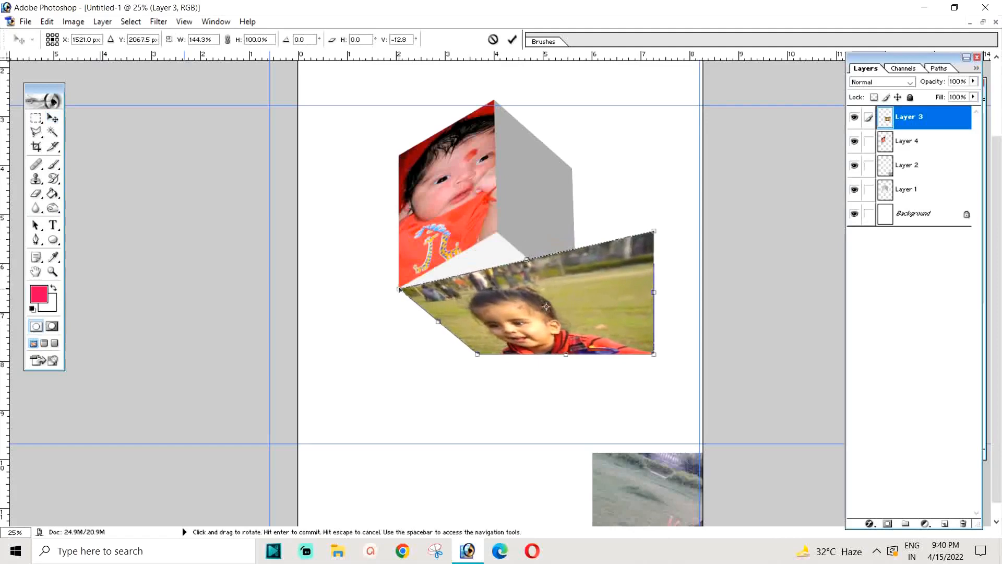
left_click_drag(655, 231, 495, 233)
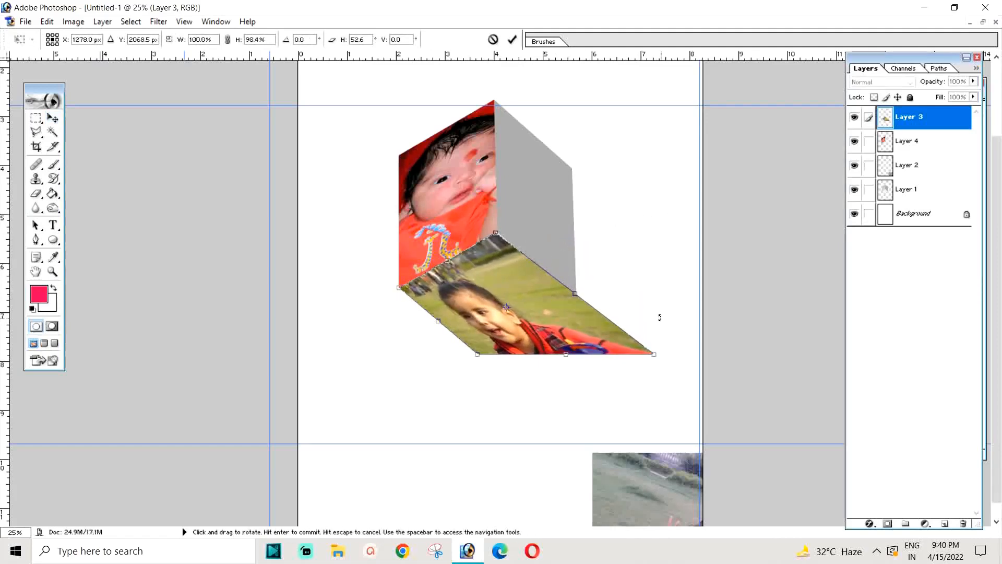
left_click_drag(654, 354, 577, 299)
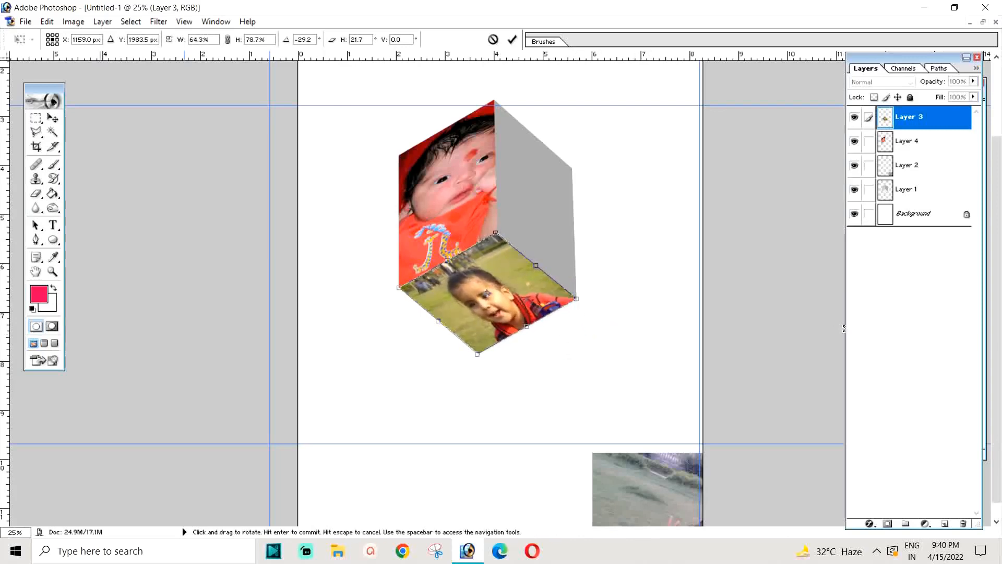
key("Return")
Stretch the upper-right and lower-right corners of the child photo's bounding box outward to cover the gaps along the bottom face's edges
left_click(53, 271)
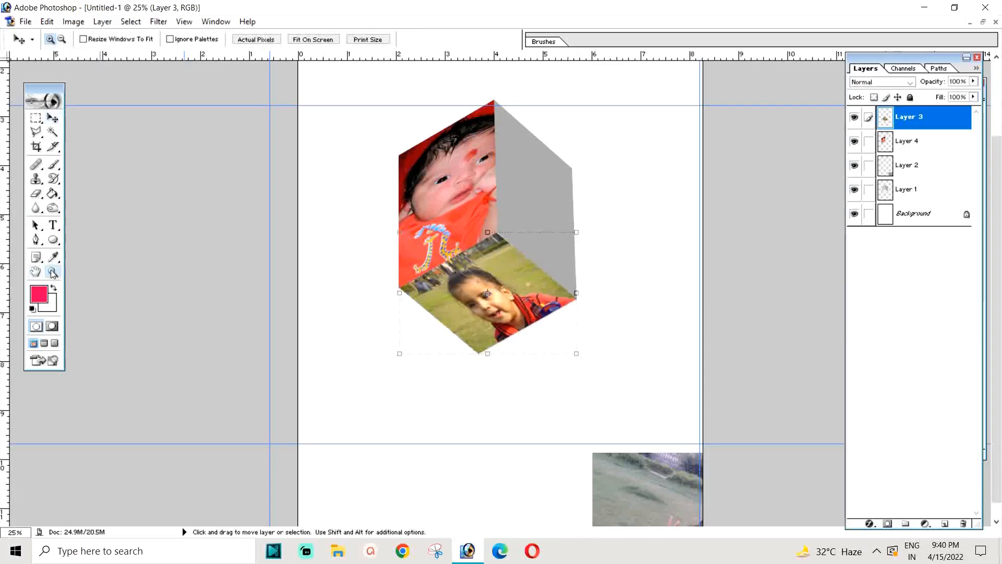
left_click_drag(445, 206, 577, 301)
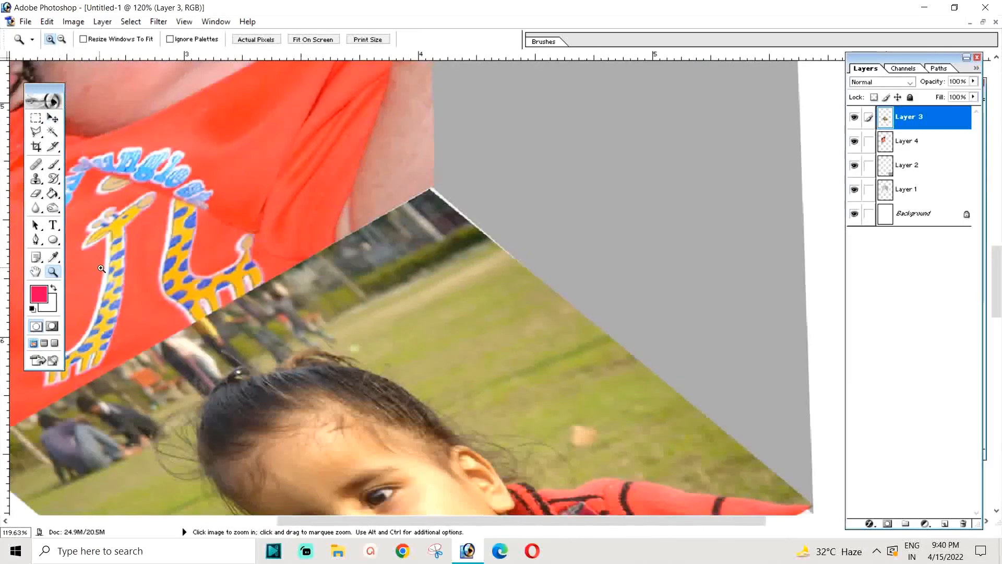
left_click(54, 119)
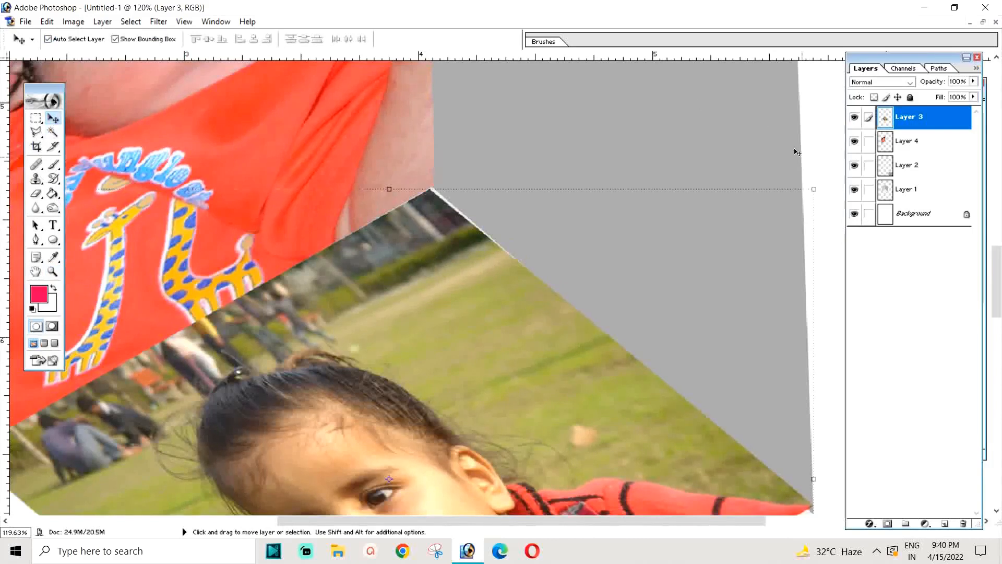
mouse_move(818, 191)
left_mouse_down()
mouse_move(810, 185)
mouse_move(818, 188)
left_mouse_up()
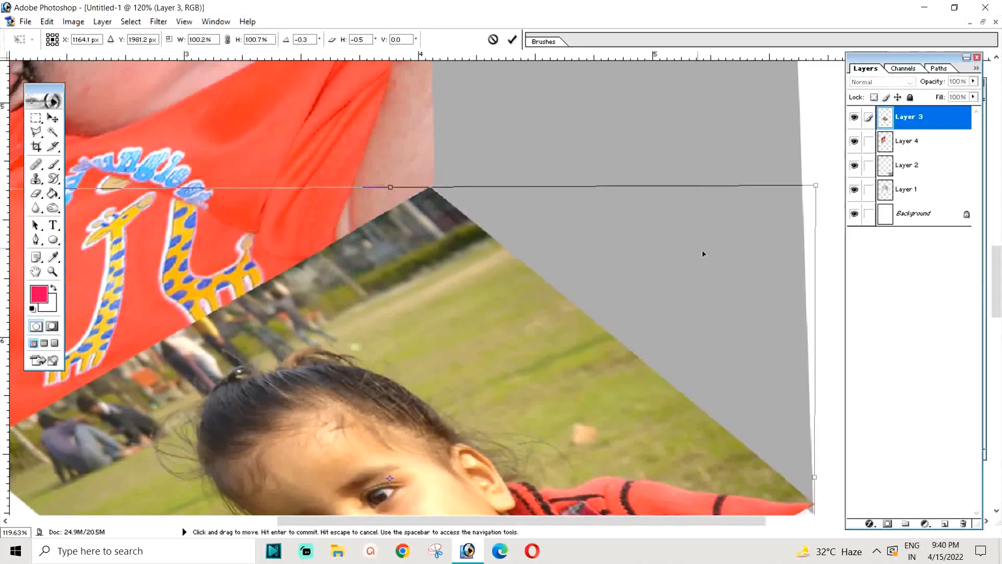
left_click_drag(610, 313, 567, 163)
left_click_drag(660, 384, 667, 324)
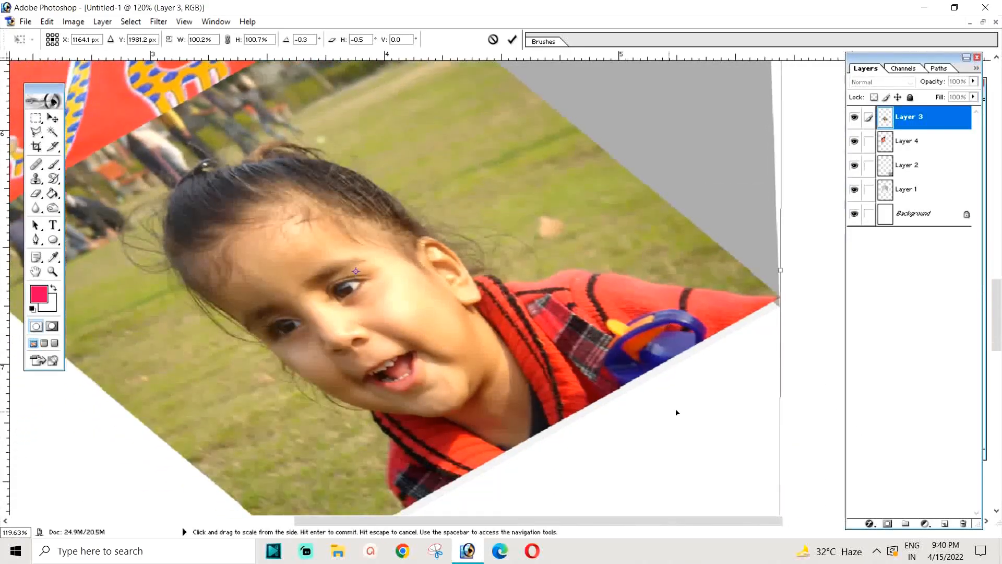
left_click_drag(676, 412, 628, 302)
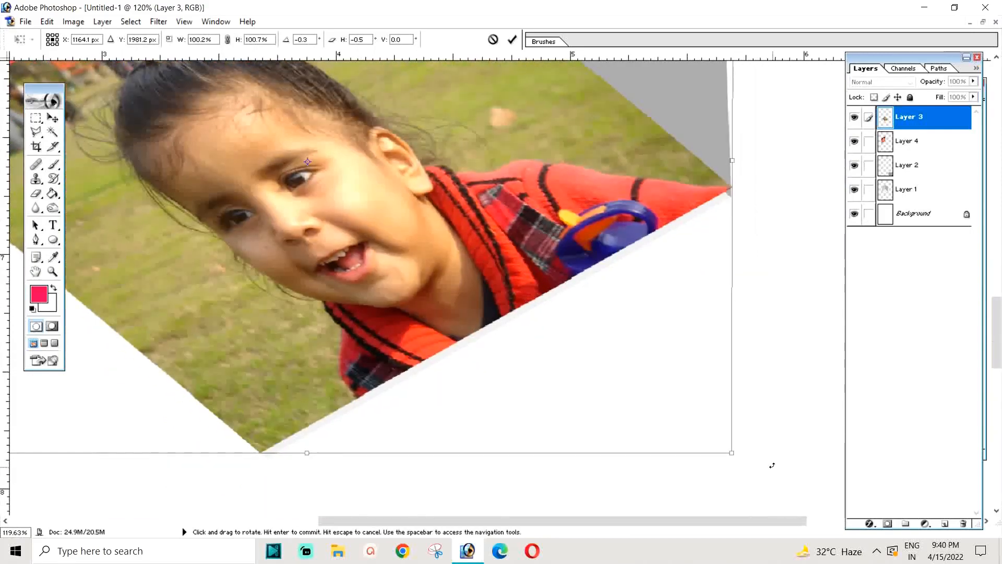
left_click_drag(733, 453, 731, 470)
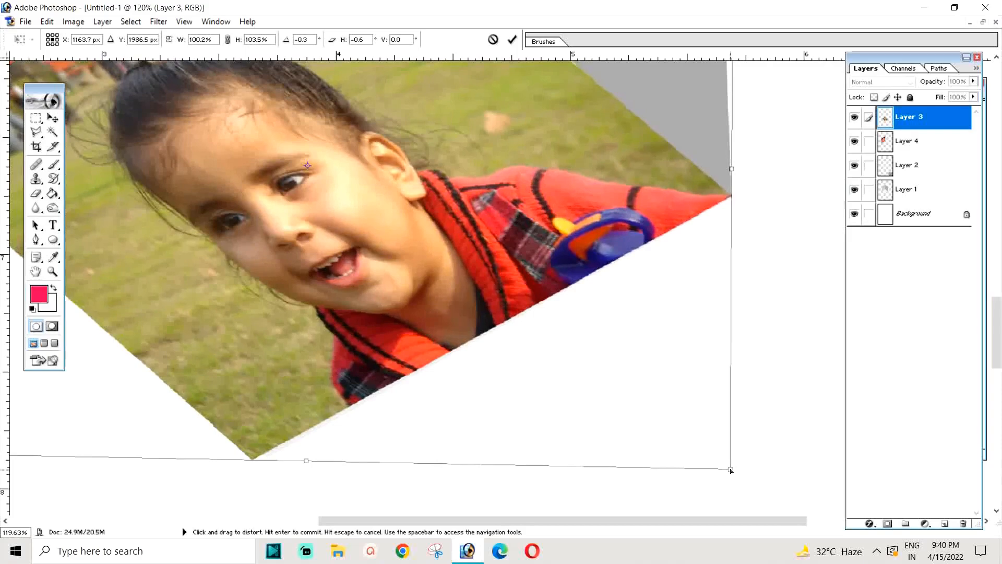
key("Return")
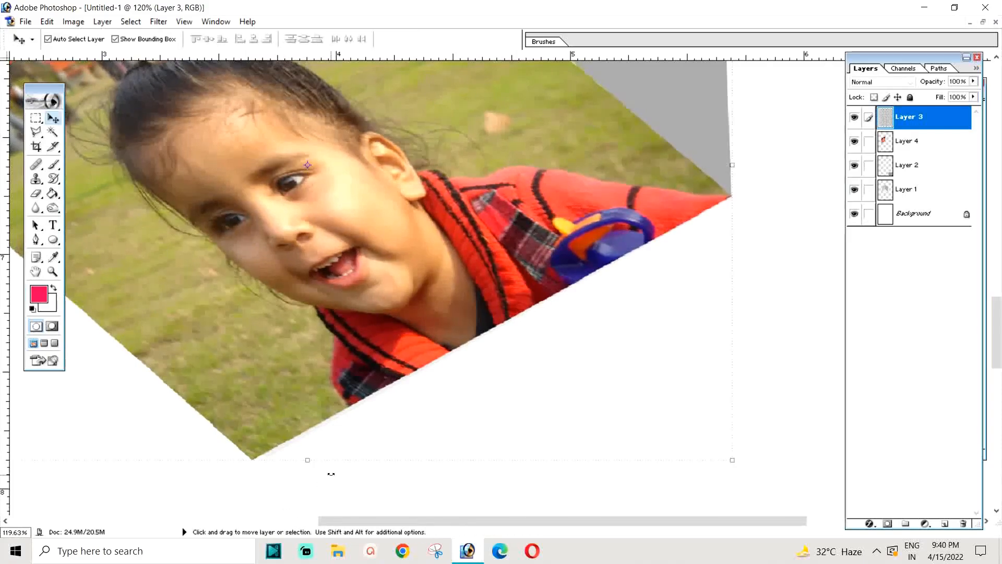
Nudge the child photo slightly right and stretch its upper-right bounding corner outward to close the gap beside the grey face
key("ctrl+minus")
key("ctrl+minus")
key("ctrl+minus")
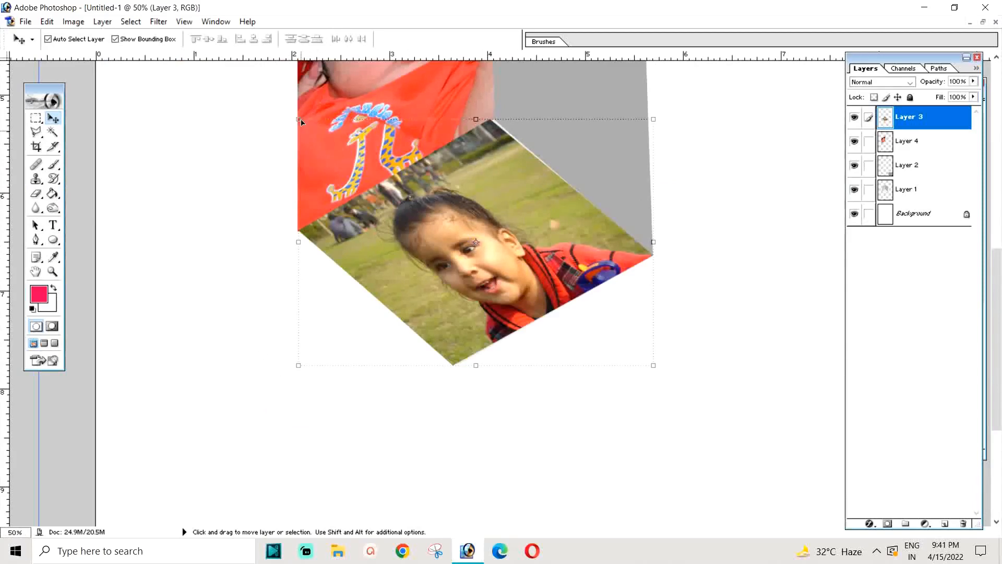
key("Right")
key("Right")
key("Right")
key("Right")
key("Right")
key("Left")
key("Left")
key("Left")
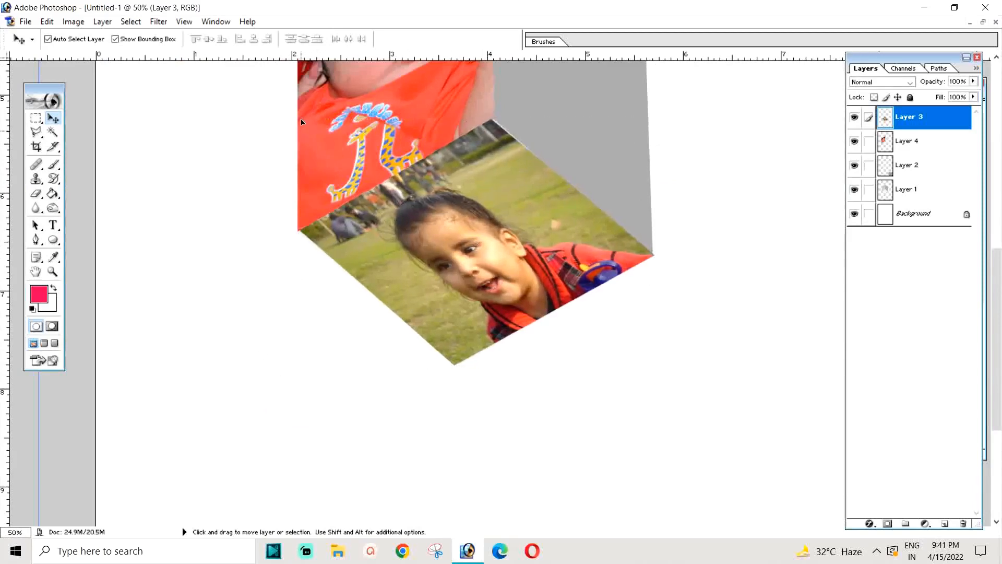
left_click_drag(654, 119, 661, 121)
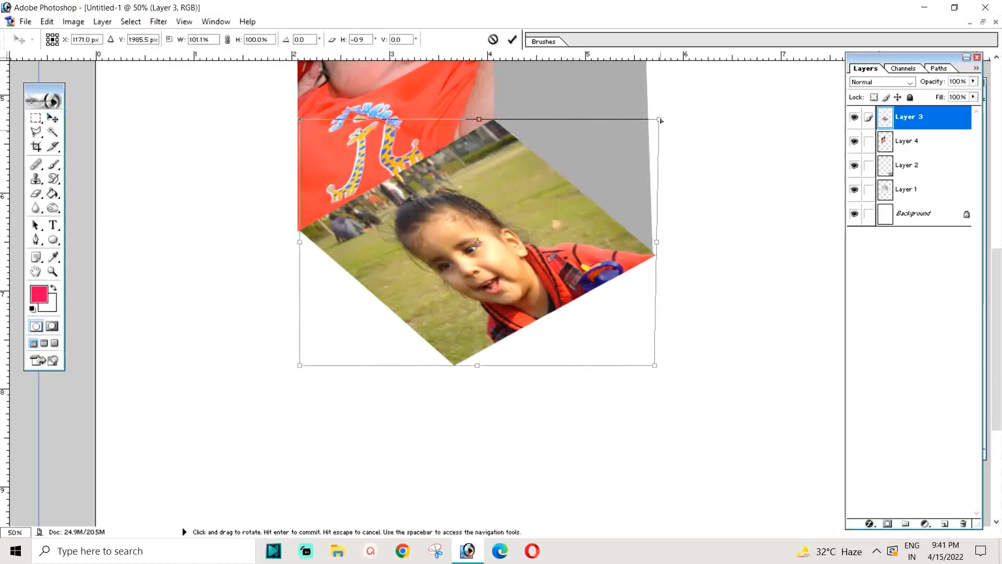
key("Return")
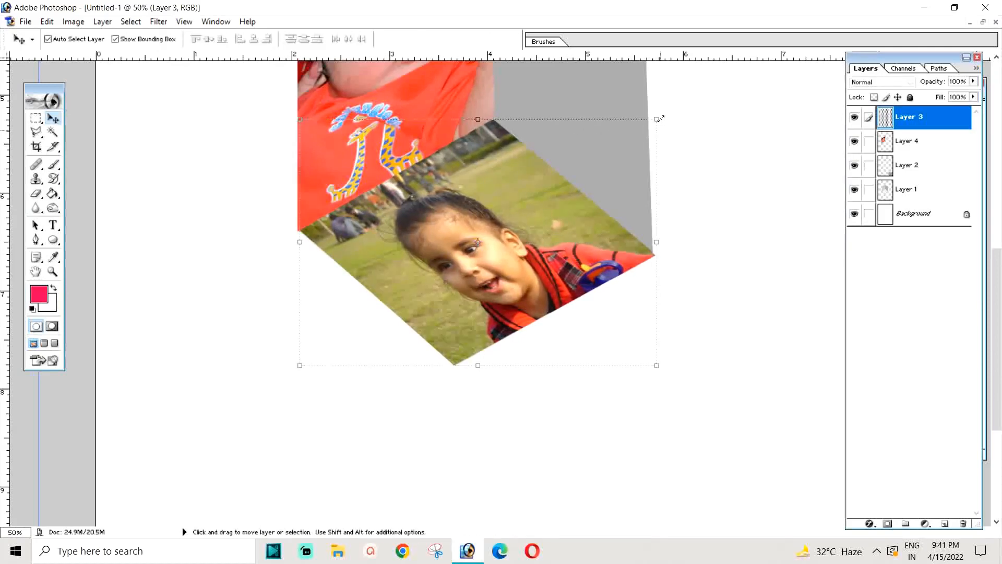
Move the standing girl's photo from the page's lower-right area up to just below the cube
key("ctrl+minus")
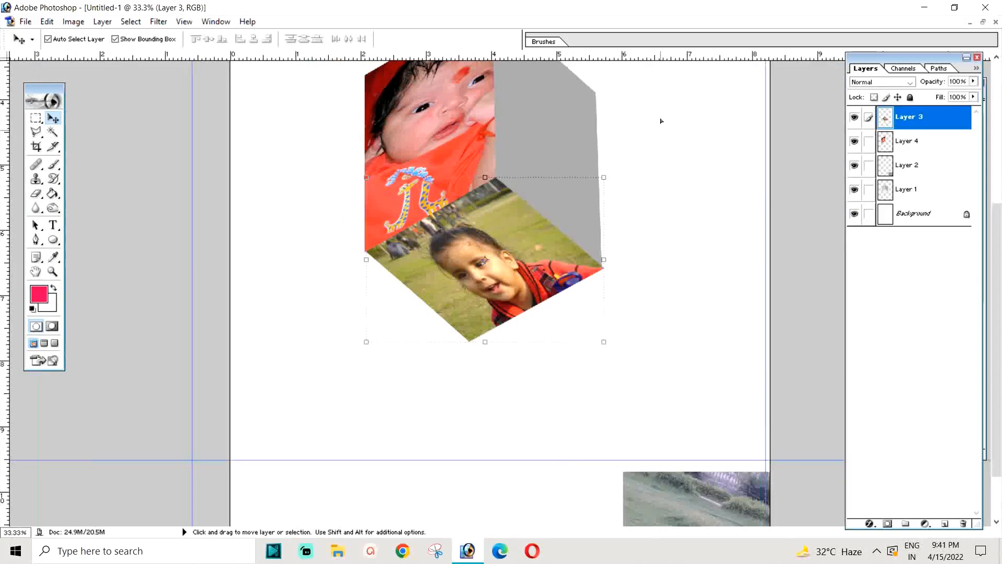
scroll(573, 186, "up", 4)
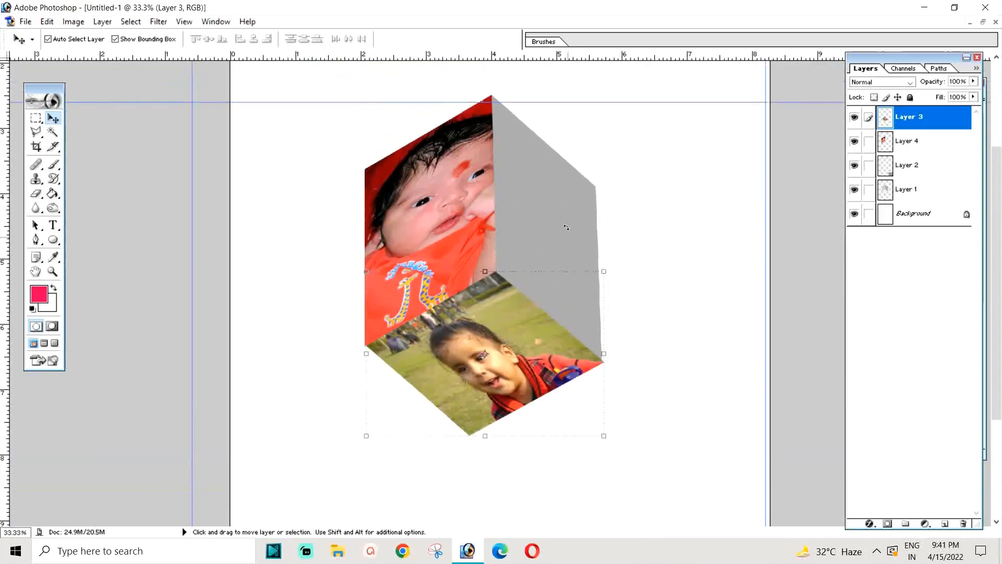
scroll(622, 235, "down", 5)
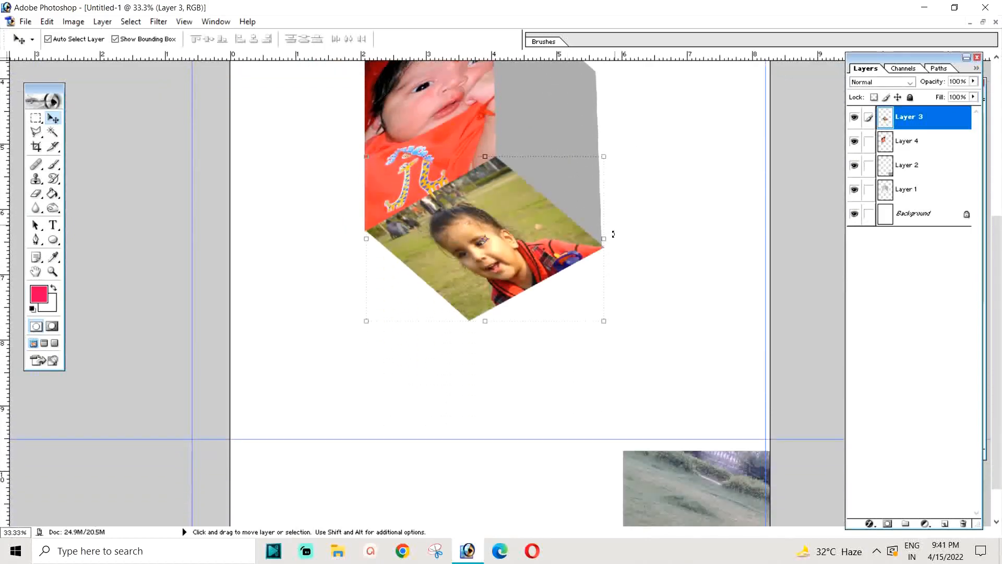
left_click_drag(712, 482, 559, 240)
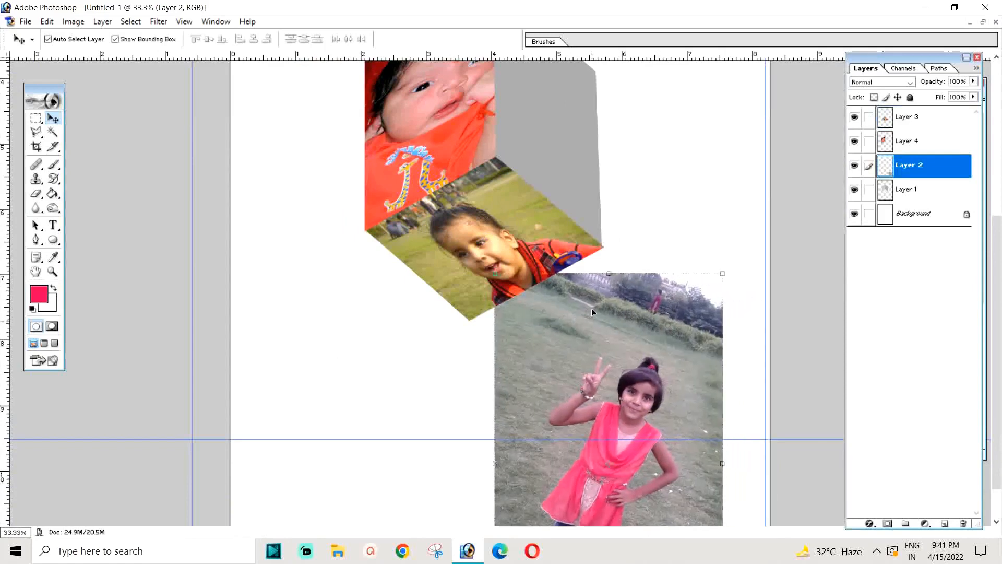
Align two vertical guides and the upper horizontal guide with the grey face's edges, and add a horizontal guide at its lowest corner
scroll(614, 321, "up", 5)
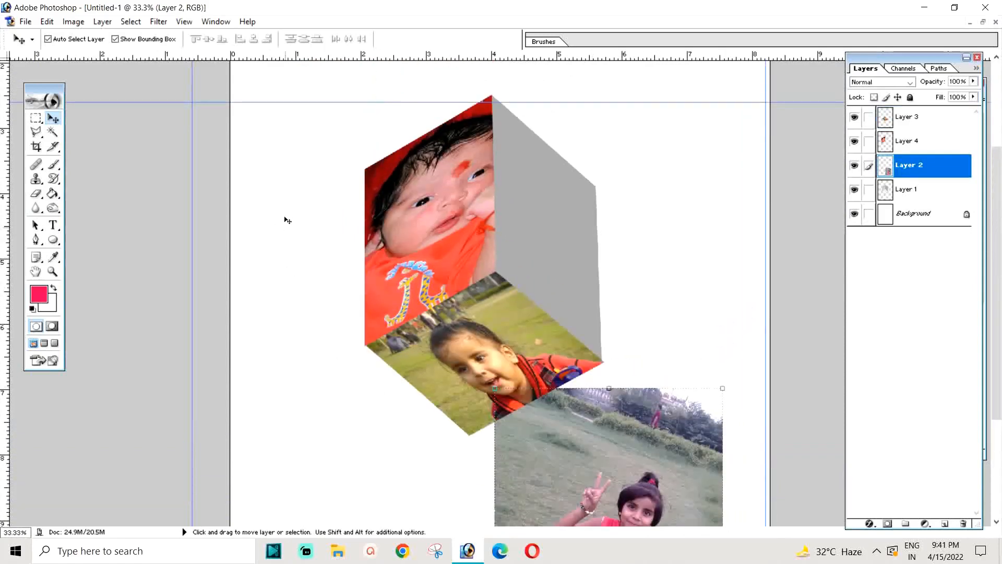
scroll(193, 198, "up", 2)
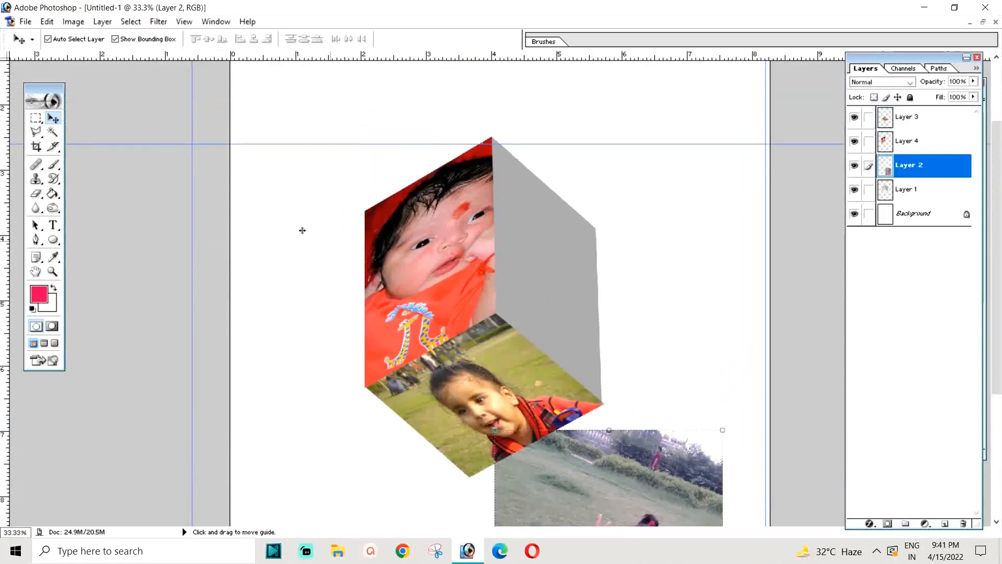
left_click_drag(303, 230, 494, 239)
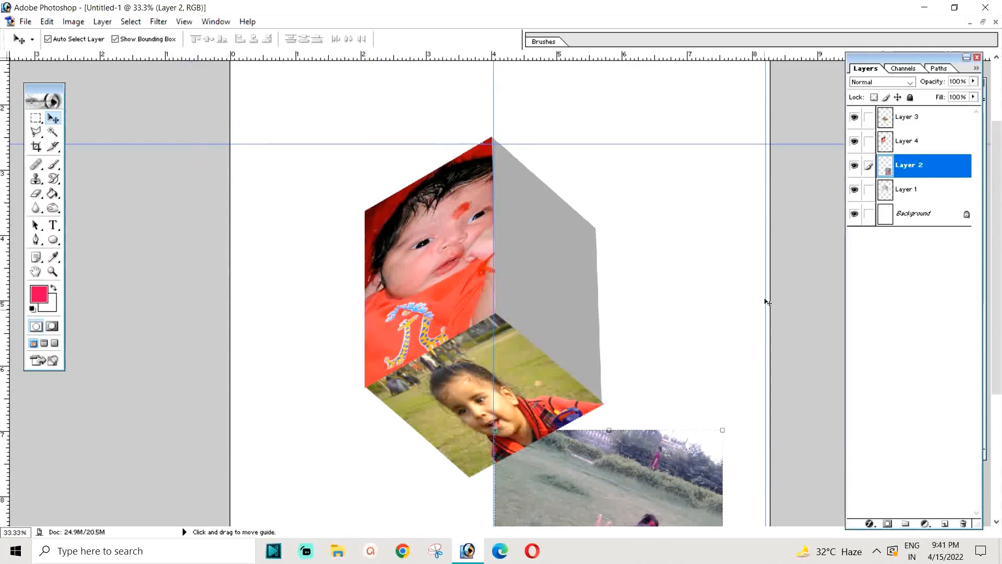
left_click_drag(652, 305, 598, 301)
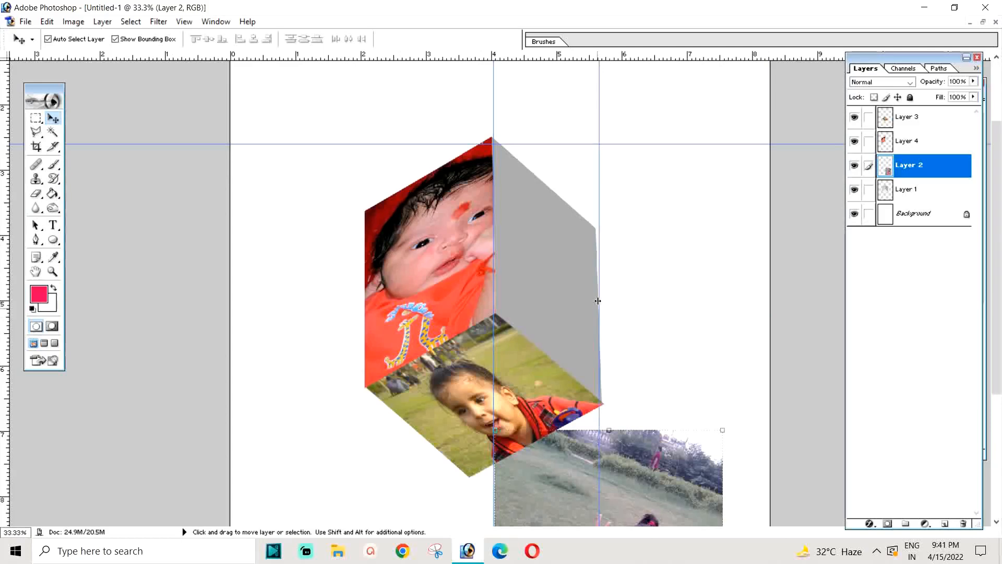
left_click_drag(541, 145, 542, 138)
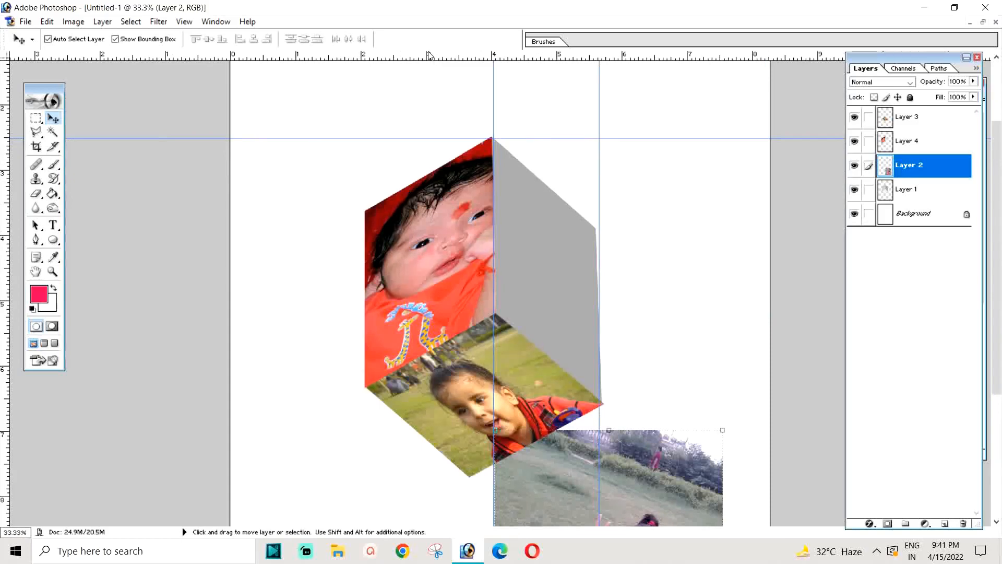
left_click_drag(429, 55, 496, 401)
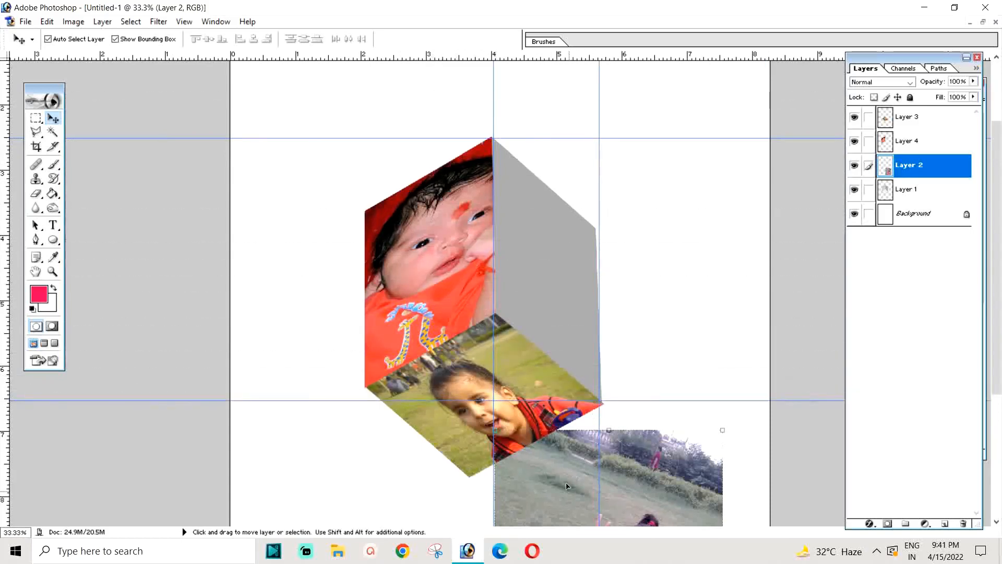
Move the standing girl's photo over the cube's grey face and bring its layer to the top of the layer stack
left_click_drag(566, 486, 496, 151)
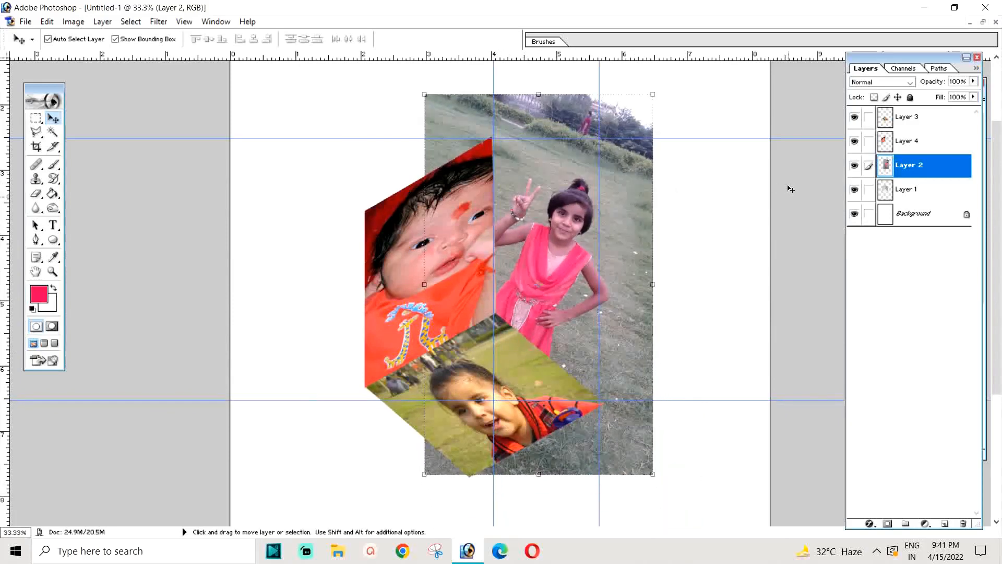
left_click_drag(938, 172, 933, 157)
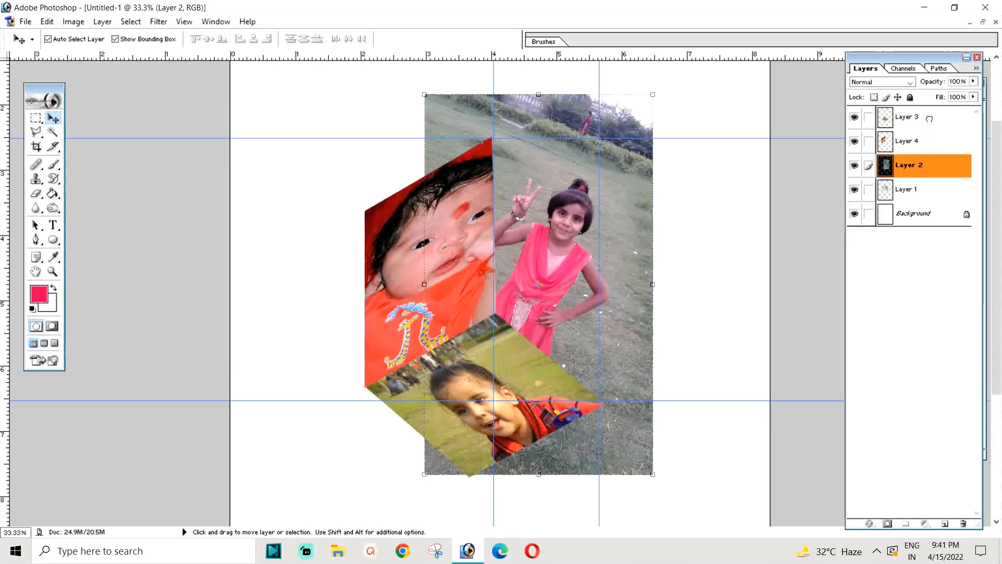
left_click_drag(929, 119, 928, 112)
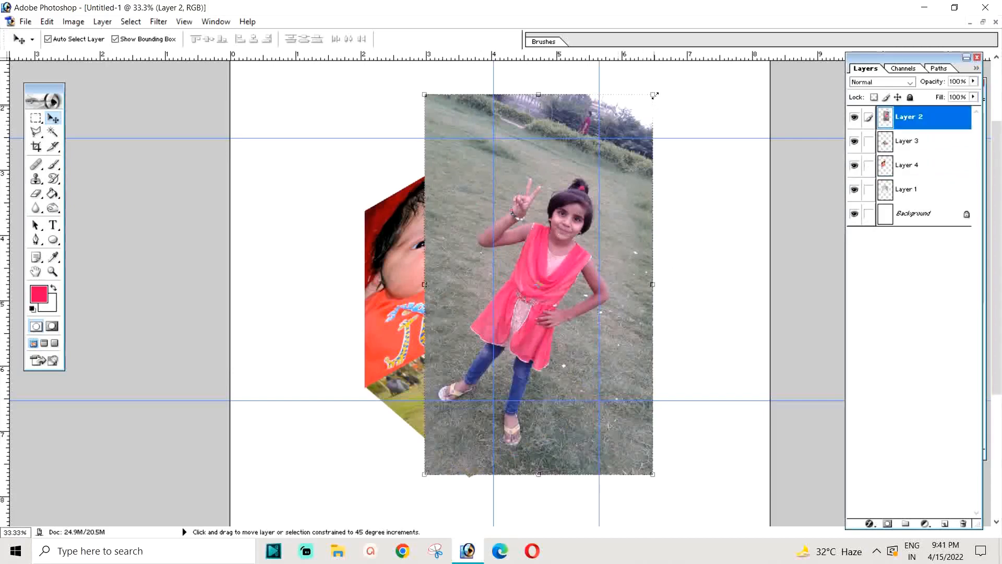
Scale the standing girl's photo proportionally to 85.1%, then by a further 88.6%, and position the girl over the area framed by the guides
left_click_drag(653, 95, 622, 150)
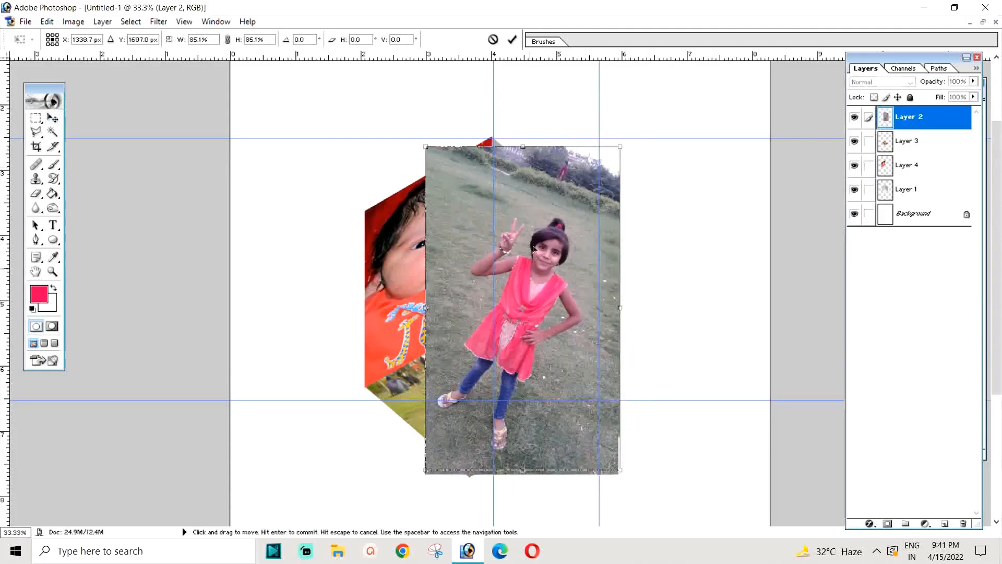
left_click_drag(530, 260, 549, 213)
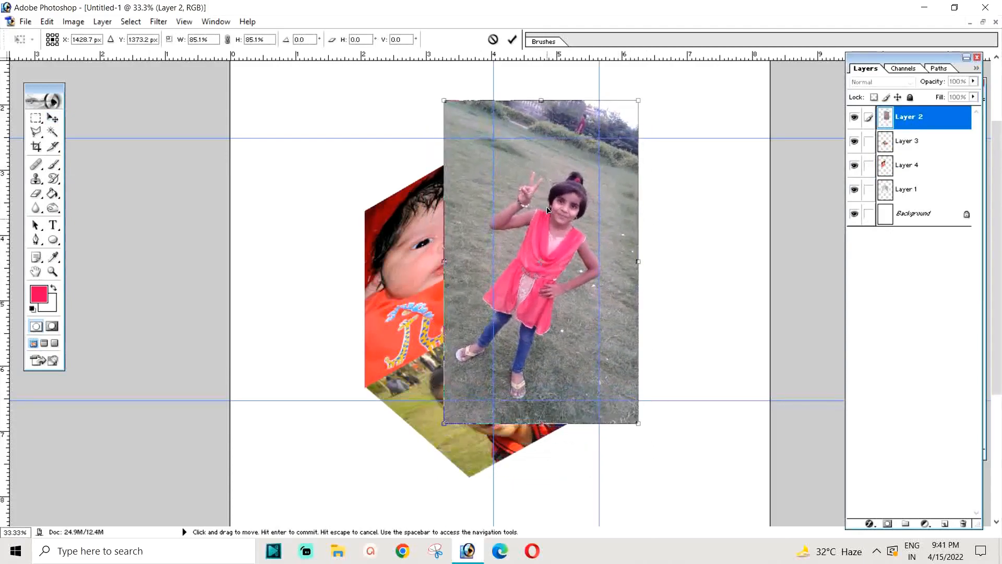
key("Return")
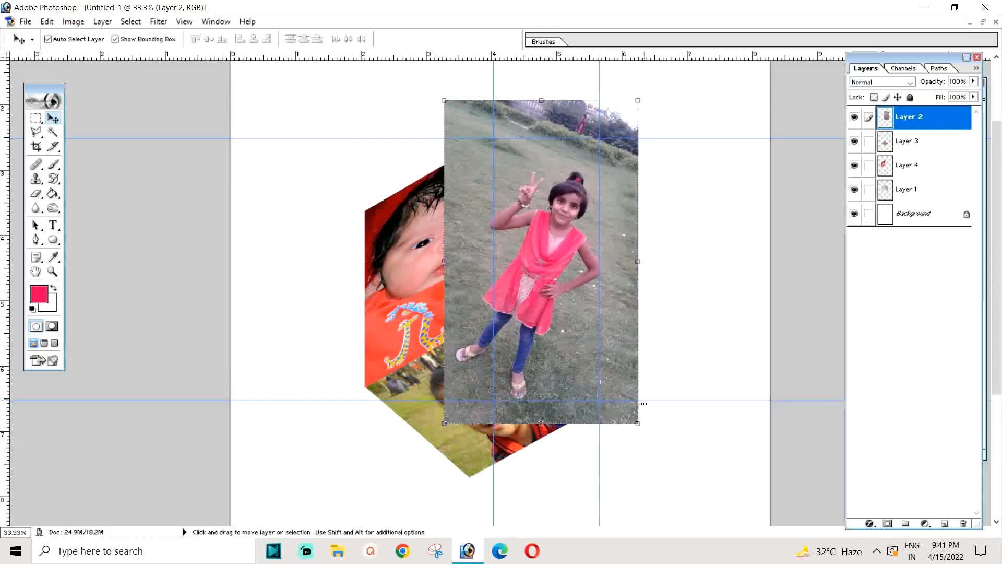
left_click_drag(639, 424, 617, 386)
left_click_drag(549, 292, 555, 307)
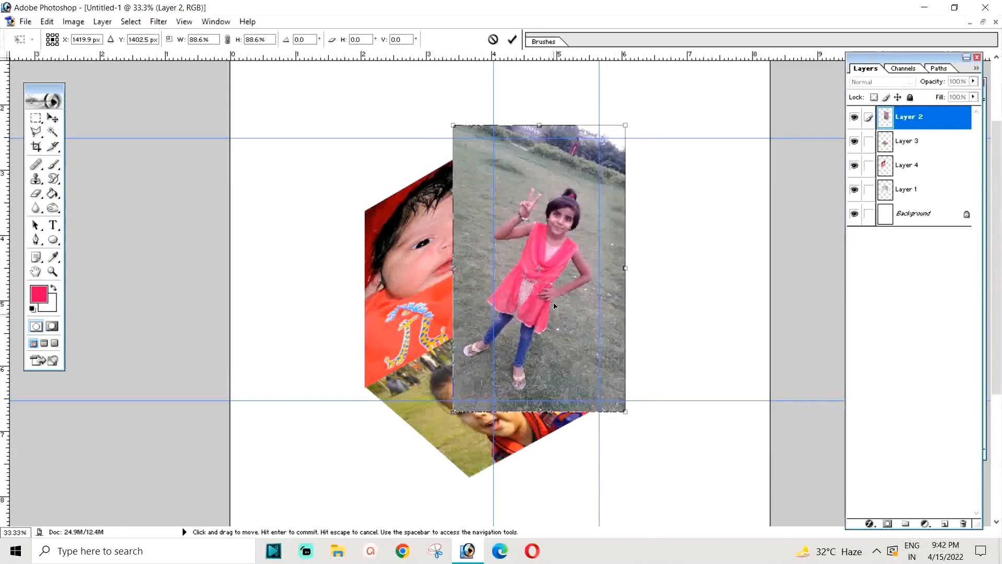
key("Return")
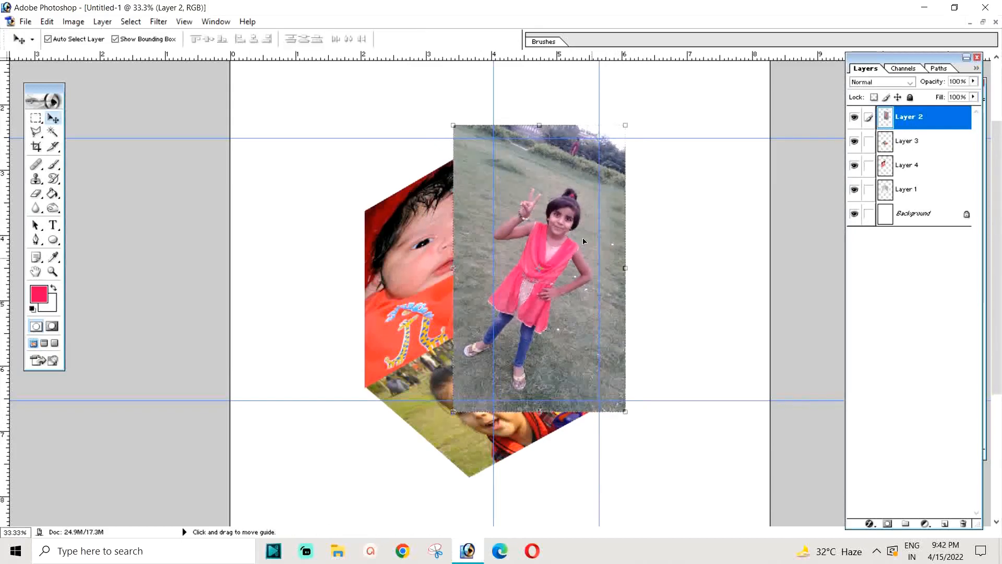
Select the strip of the standing girl's photo above the upper horizontal guide, delete it, and clear the selection
left_click(30, 120)
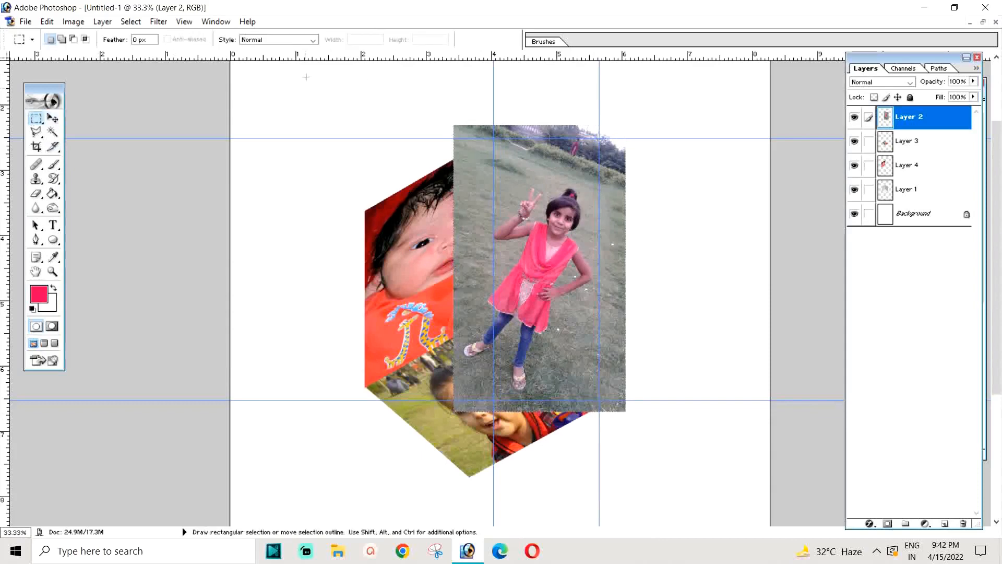
left_click_drag(304, 76, 821, 138)
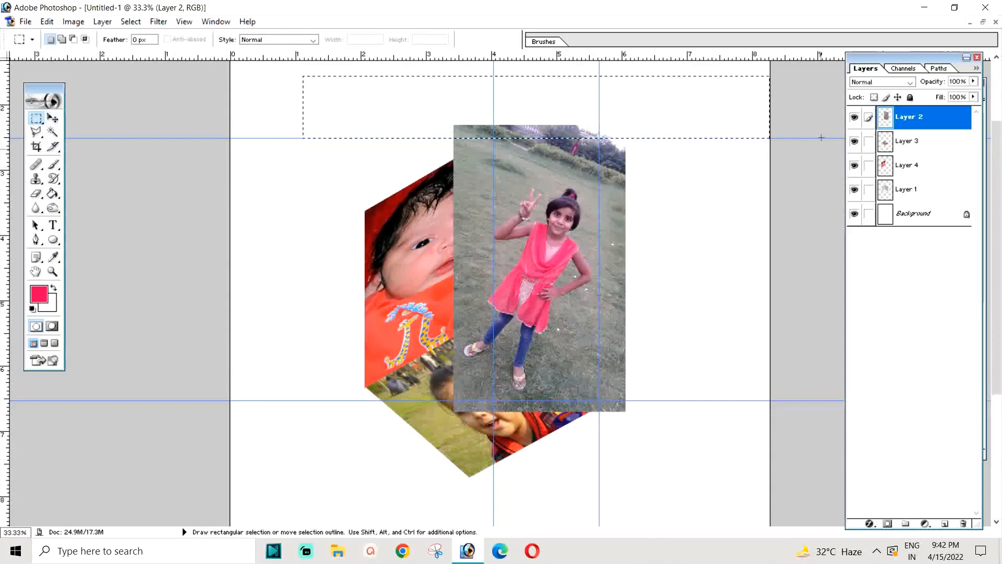
key("Delete")
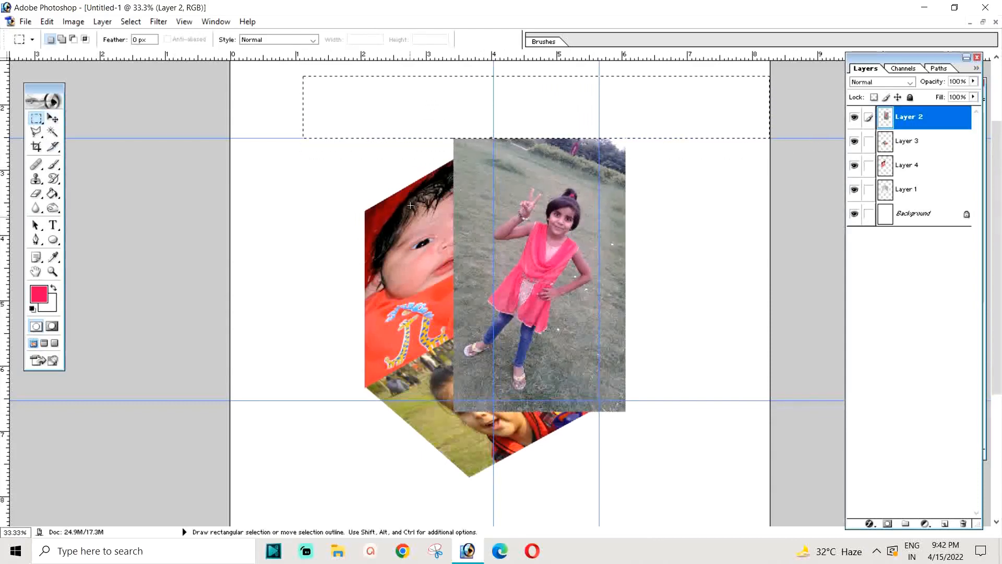
key("ctrl+d")
left_click_drag(510, 474, 493, 506)
left_click(350, 305)
Nudge the standing girl's photo so its trimmed upper edge lines up with the upper horizontal guide
left_click(52, 118)
mouse_move(543, 295)
left_mouse_down()
mouse_move(570, 293)
mouse_move(540, 293)
left_mouse_up()
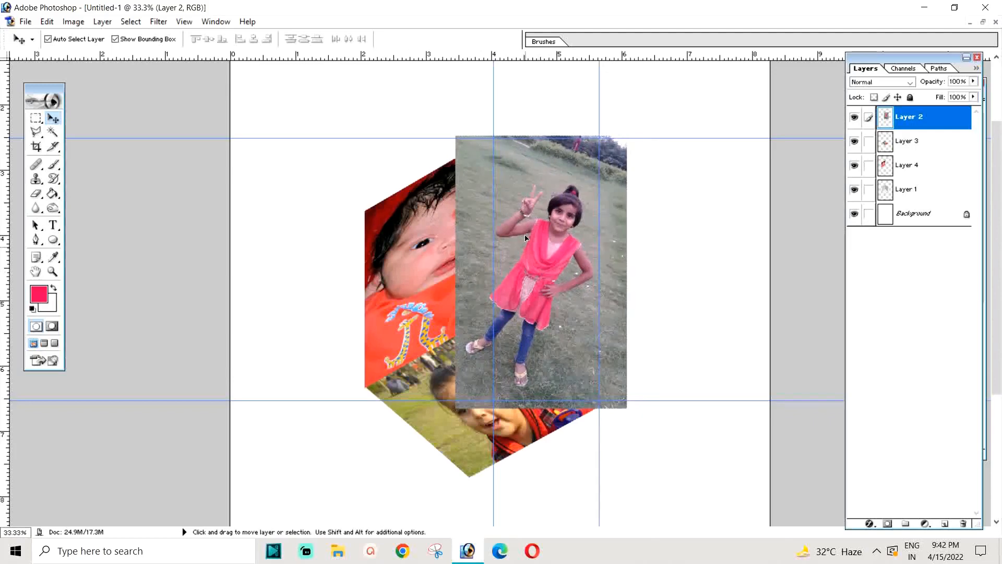
left_click_drag(525, 234, 525, 237)
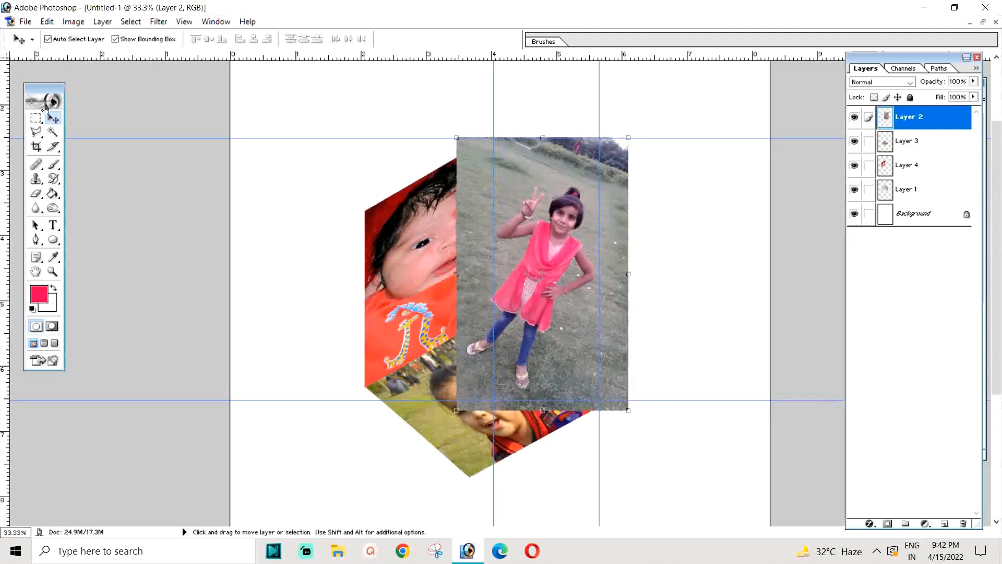
Trim away the parts of the standing girl's photo outside the two vertical guides and below the lower horizontal guide
left_click(36, 119)
left_click_drag(401, 105, 493, 502)
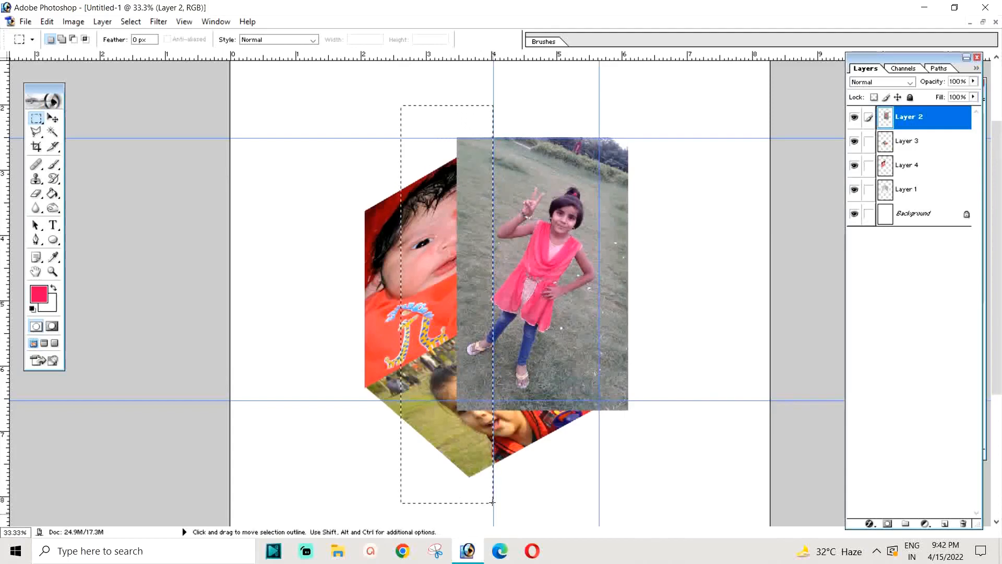
key("ctrl+t")
left_click_drag(446, 268, 646, 270)
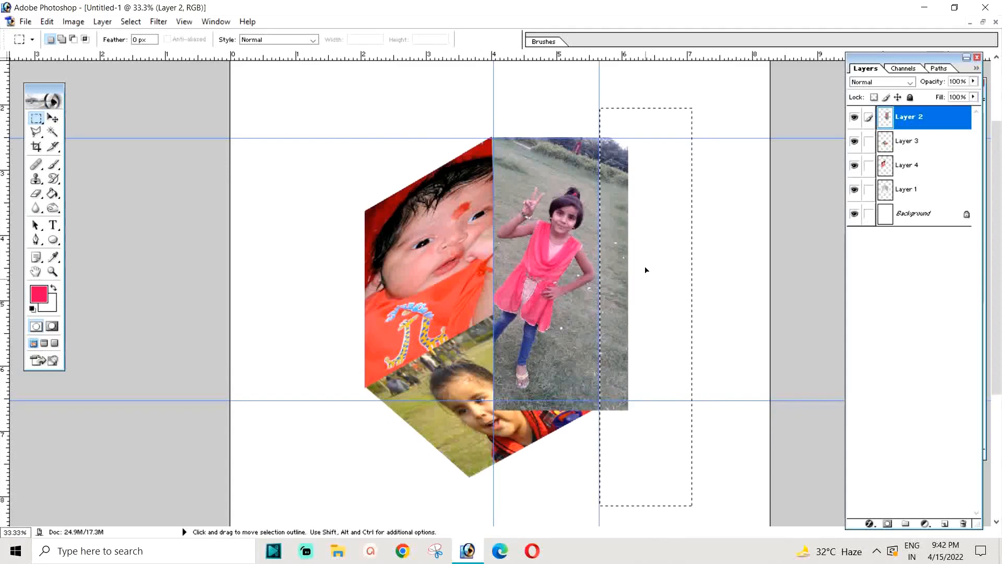
key("Delete")
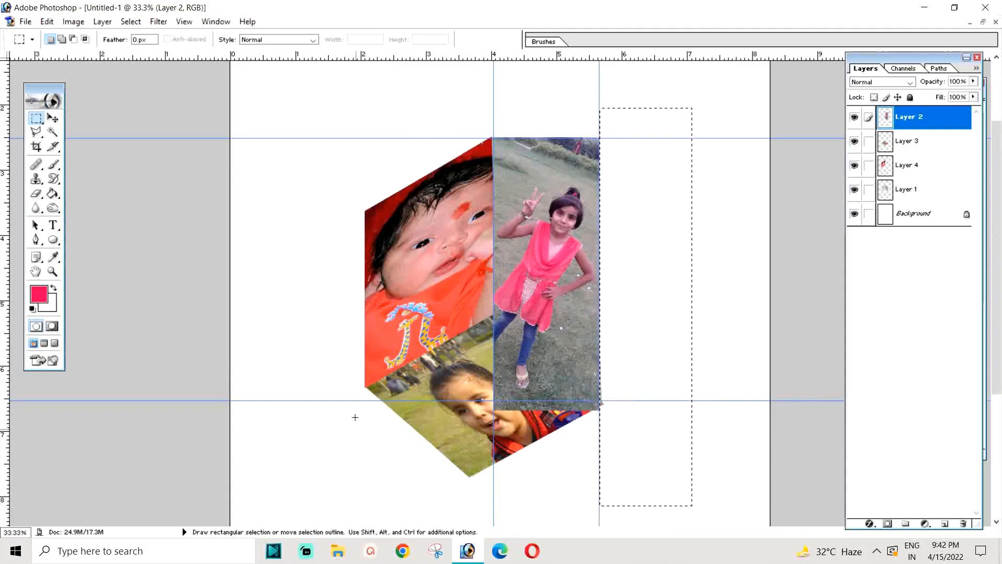
left_click_drag(436, 400, 576, 441)
left_click_drag(703, 478, 701, 482)
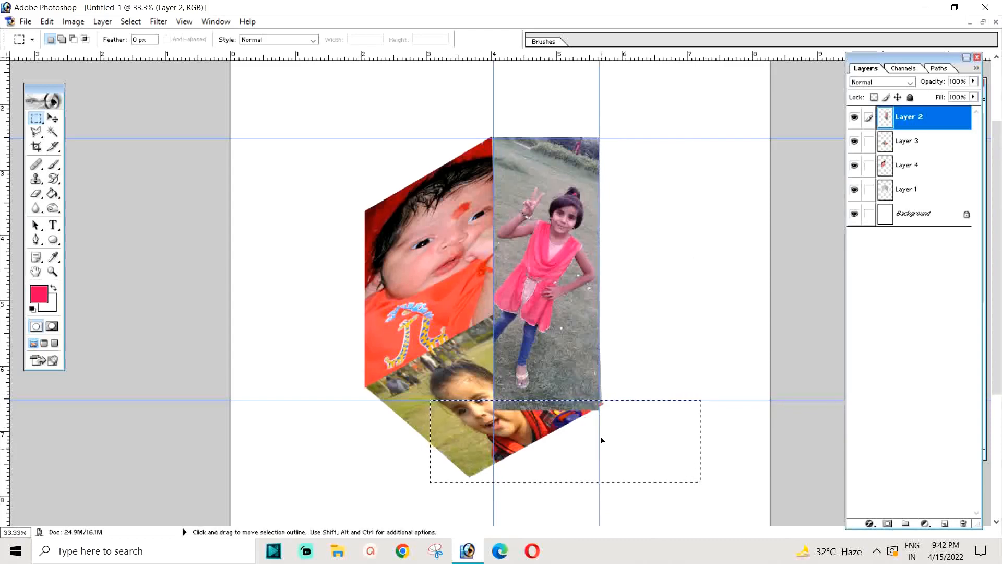
key("Delete")
key("ctrl+d")
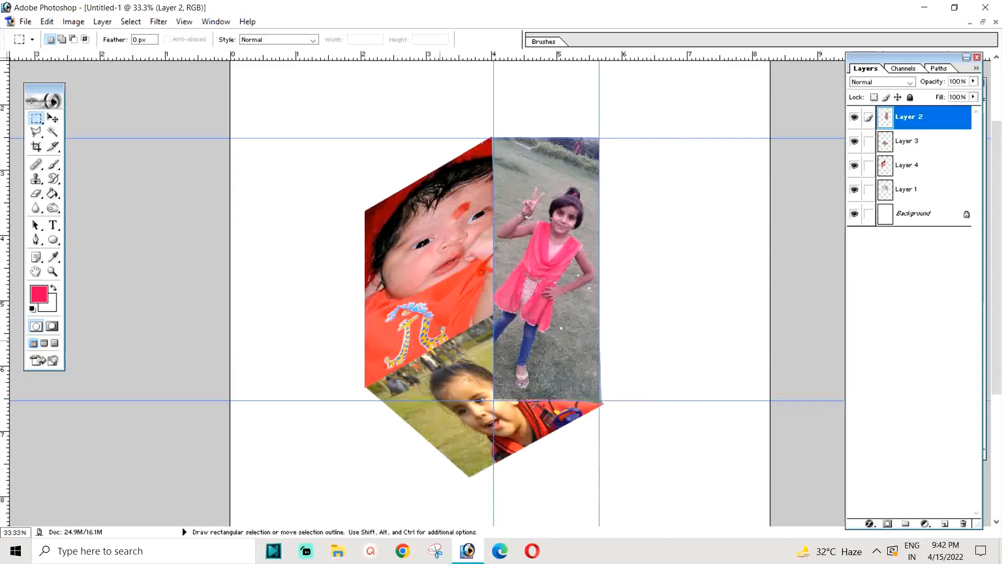
Move all four guides clear of the cube, placing the two vertical ones just outside the page edges
left_click(57, 120)
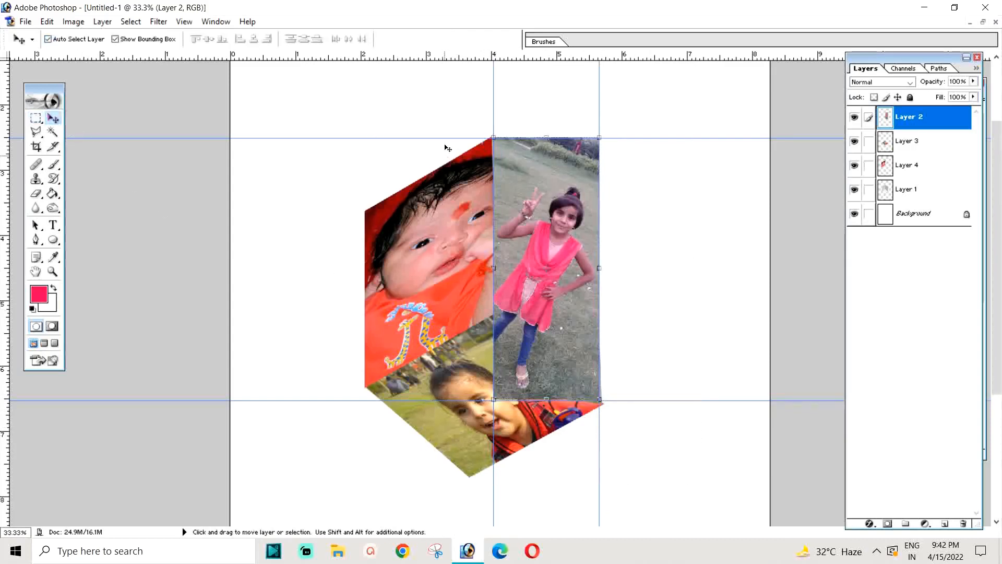
left_click_drag(440, 139, 421, 74)
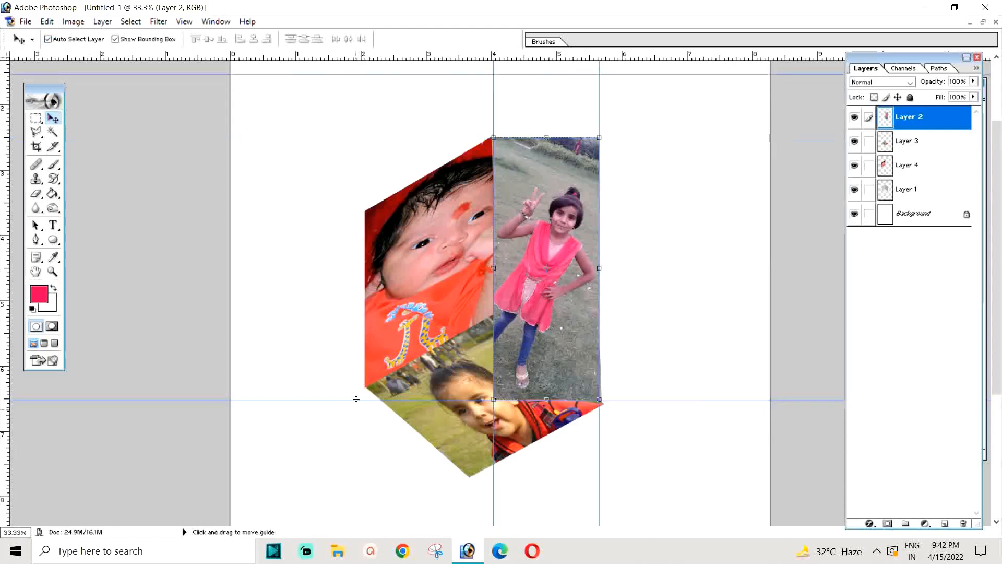
left_click_drag(356, 398, 384, 522)
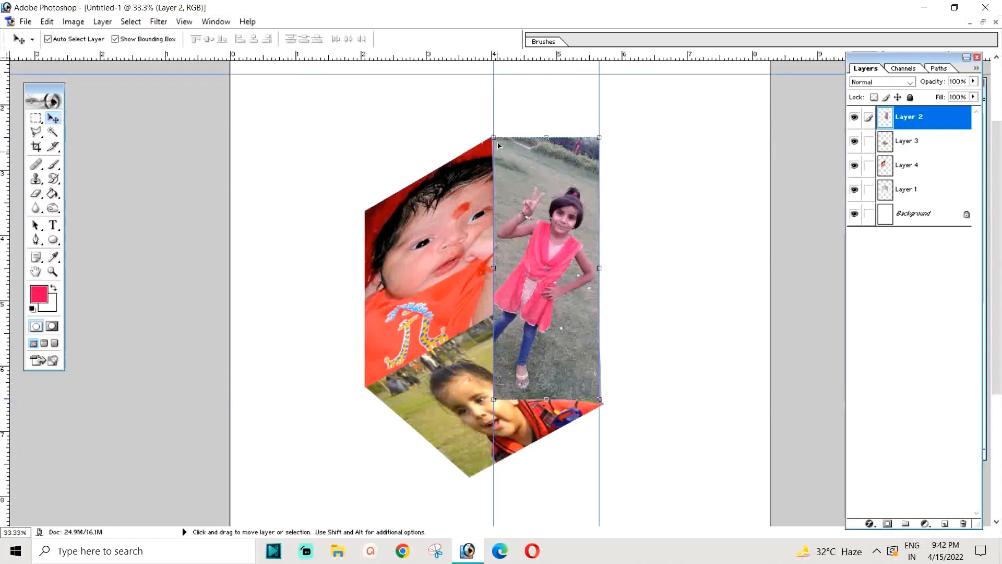
left_click_drag(277, 180, 226, 180)
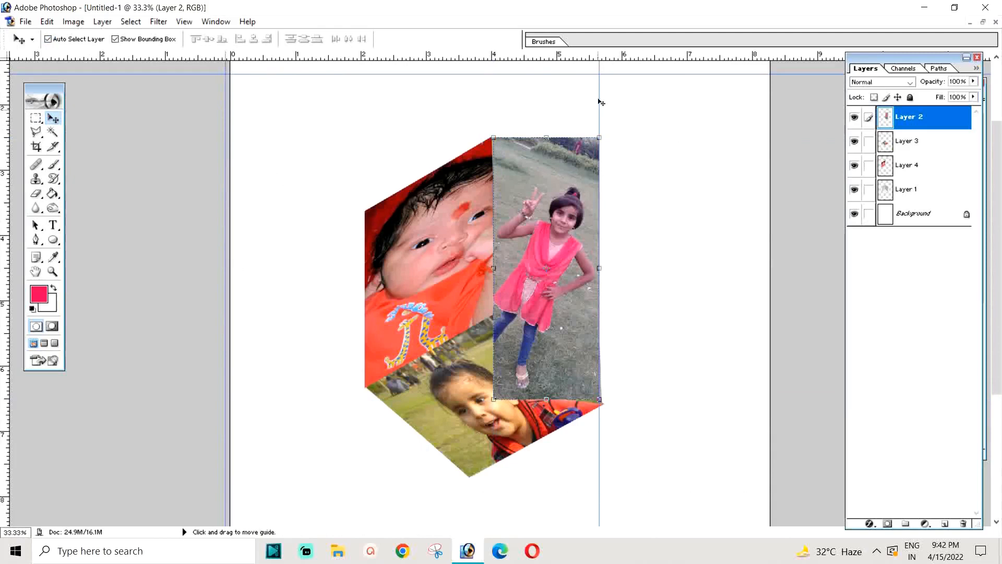
left_click_drag(600, 98, 788, 139)
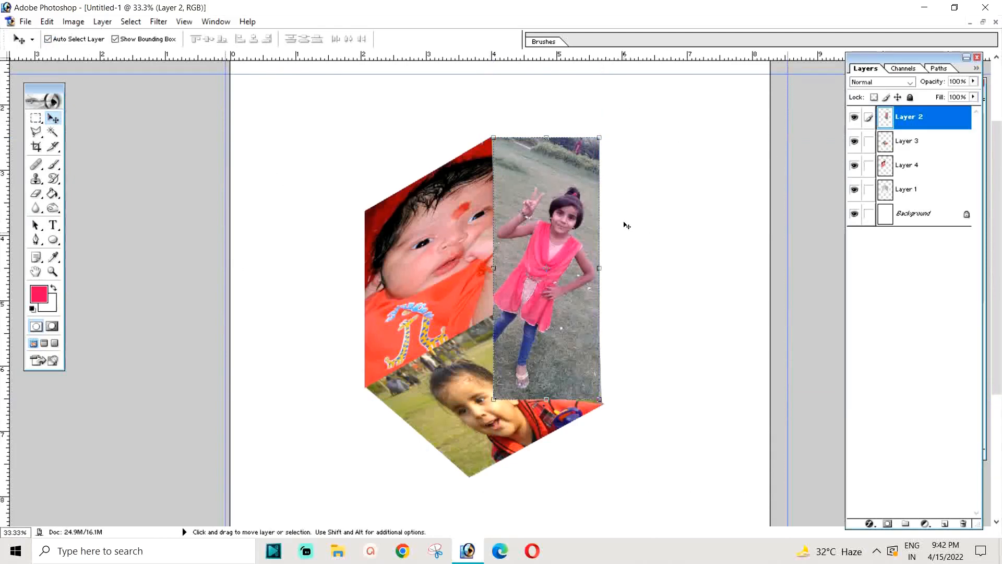
Move the trimmed photo beside the cube, then distort its four corners onto the corners of the grey face and apply the transformation
left_click_drag(515, 215, 625, 244)
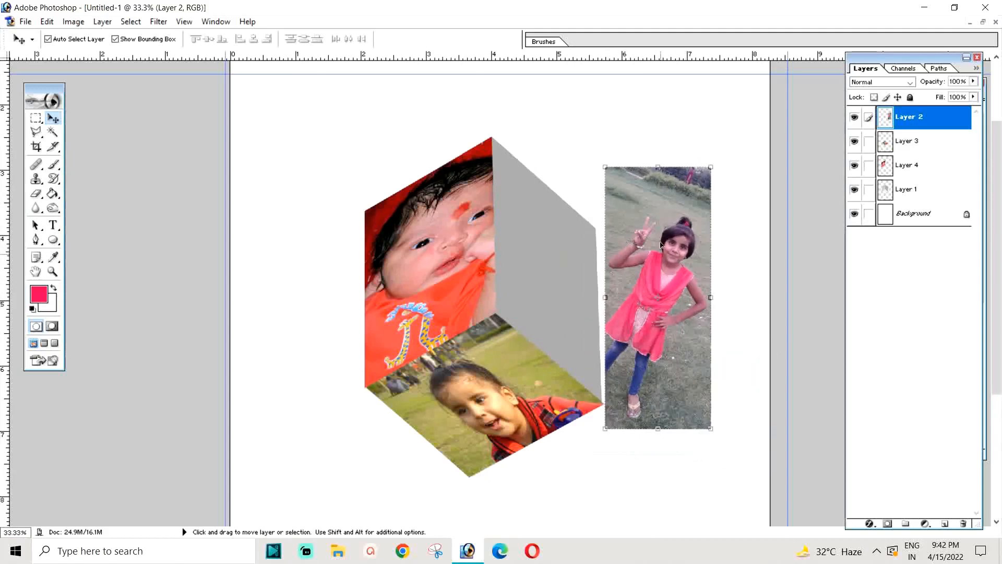
left_click_drag(678, 222, 668, 149)
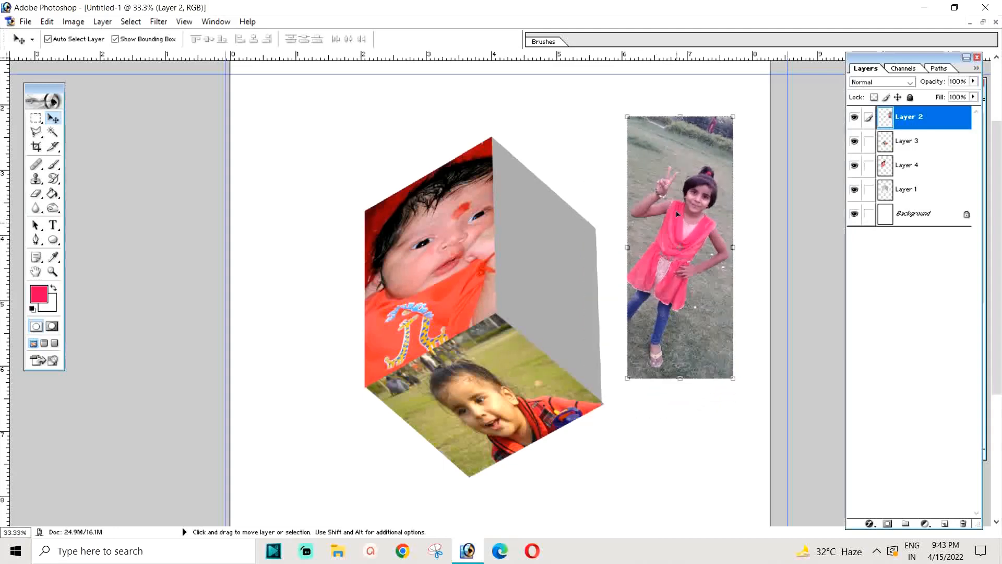
left_click_drag(629, 118, 492, 139)
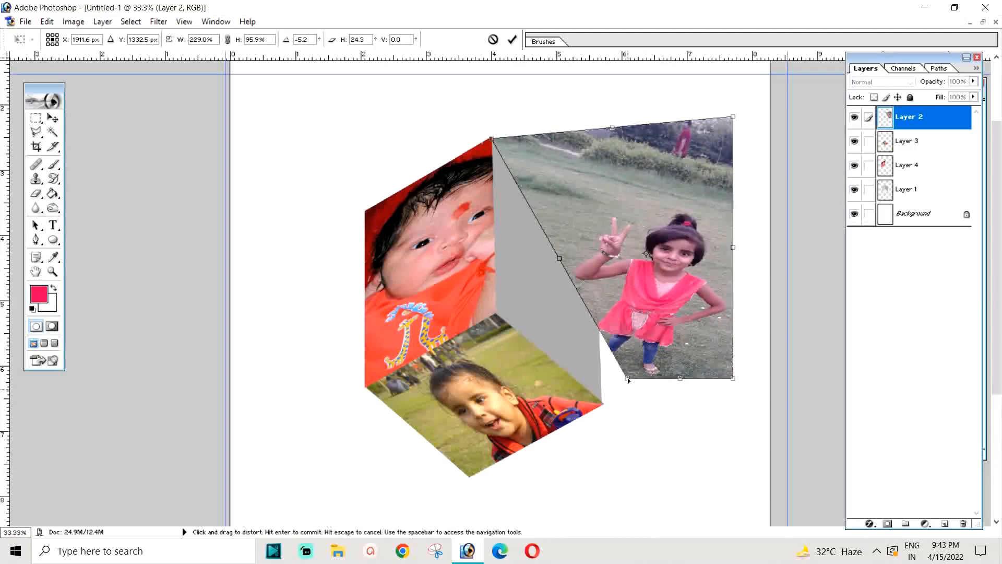
left_click_drag(629, 380, 496, 313)
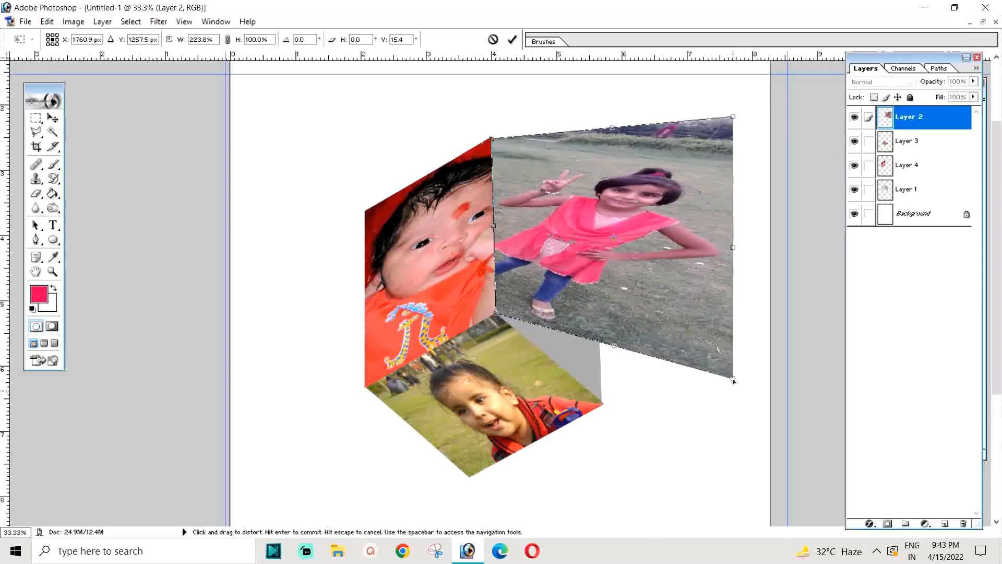
left_click_drag(734, 380, 602, 402)
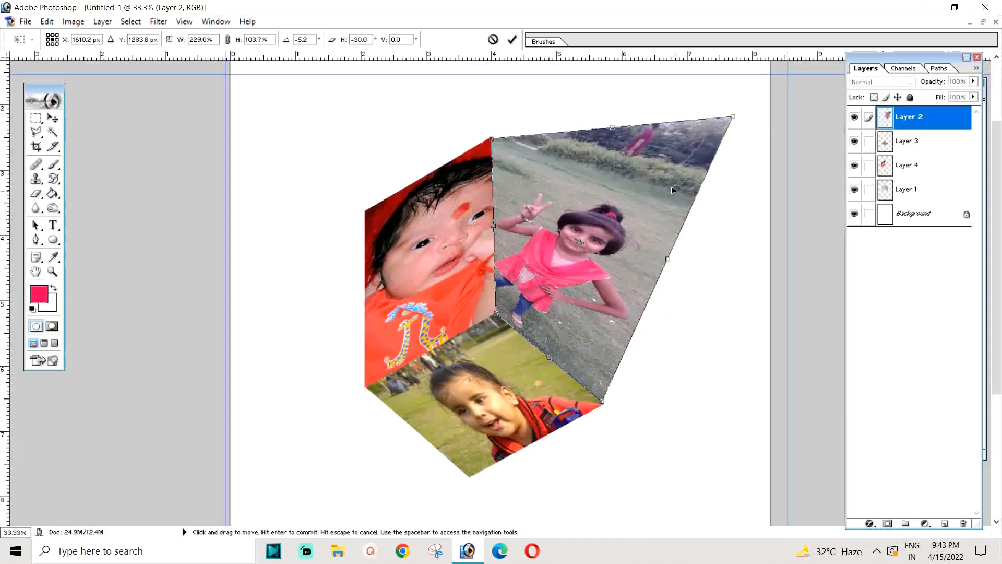
left_click_drag(733, 117, 597, 230)
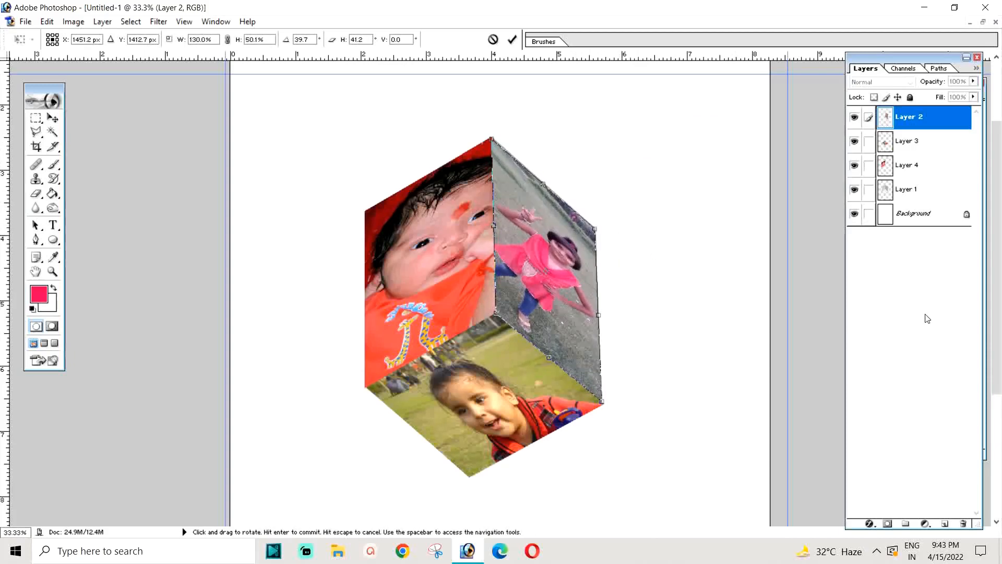
key("Return")
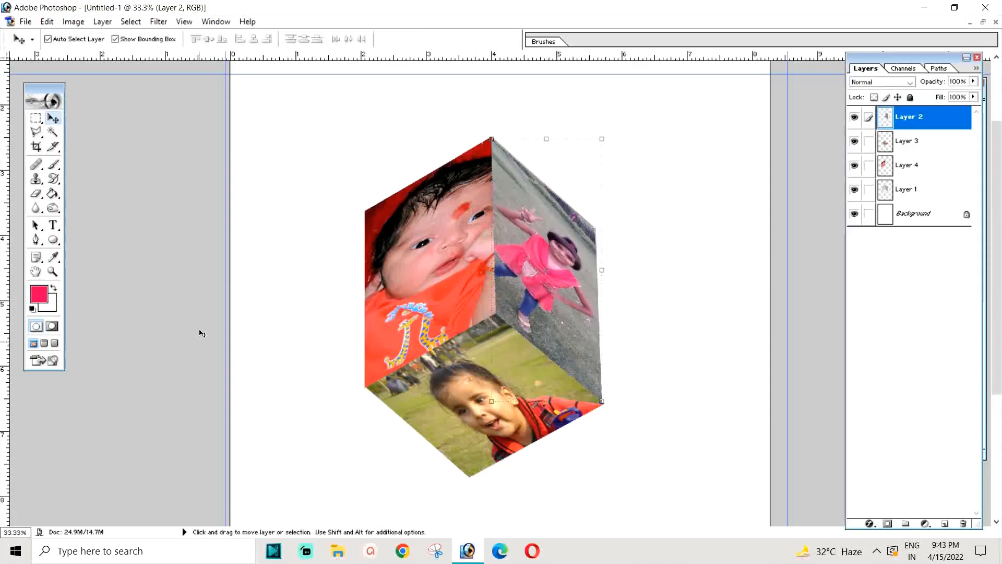
Refine the distorted photo's fit by extending its upper corner to the cube's topmost point, covering the grey sliver
left_click(53, 271)
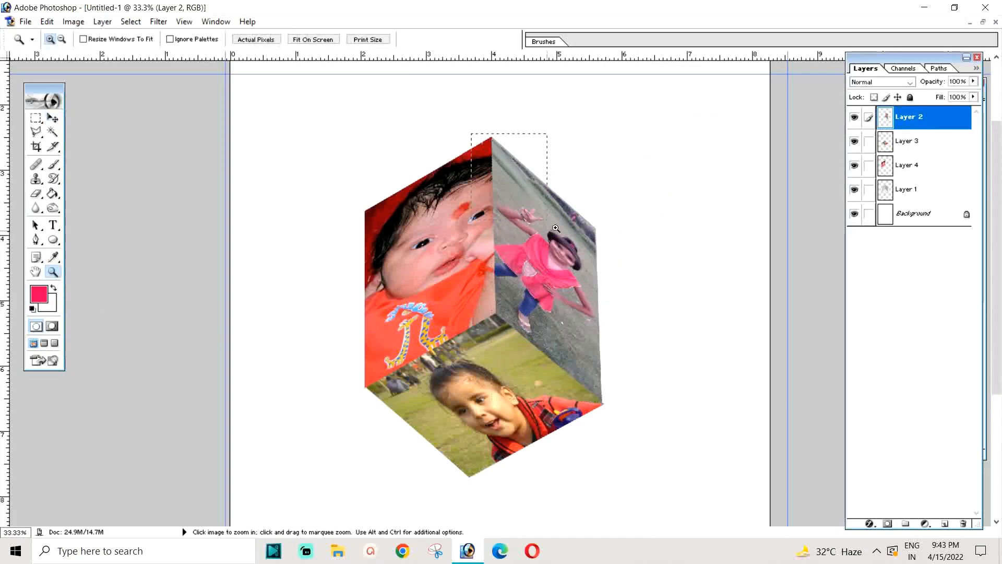
left_click_drag(556, 228, 562, 245)
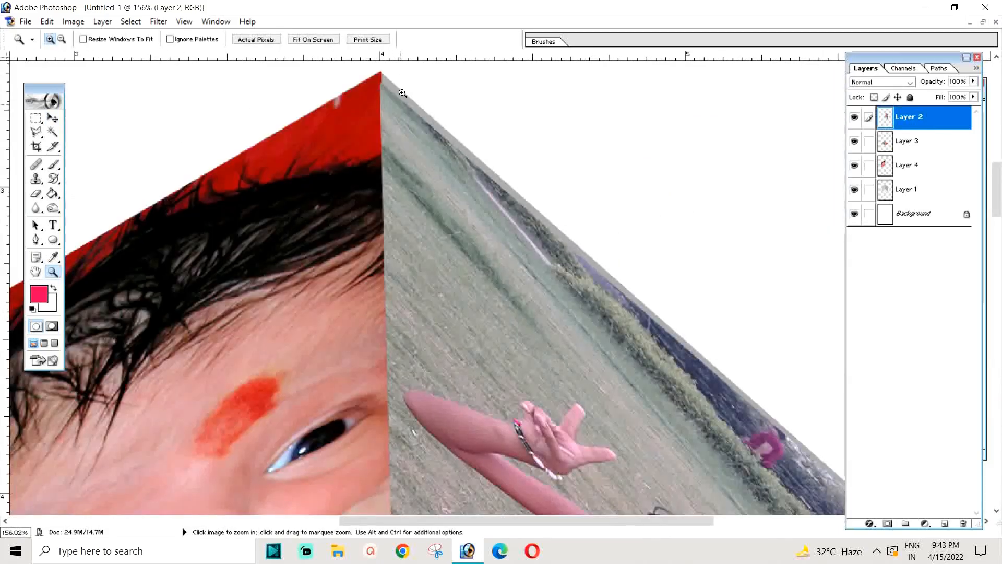
left_click_drag(345, 65, 451, 141)
key("v")
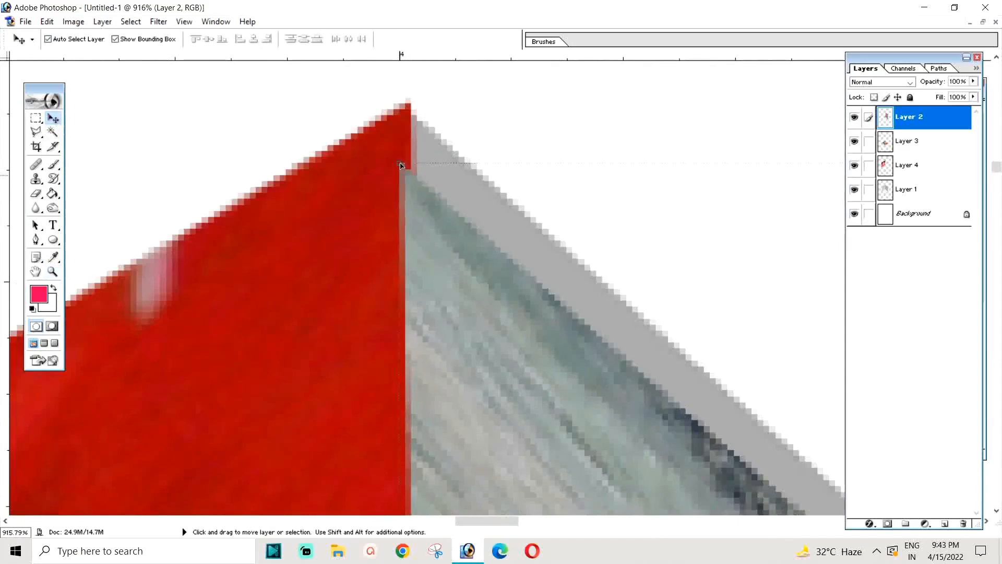
left_click_drag(401, 166, 411, 101)
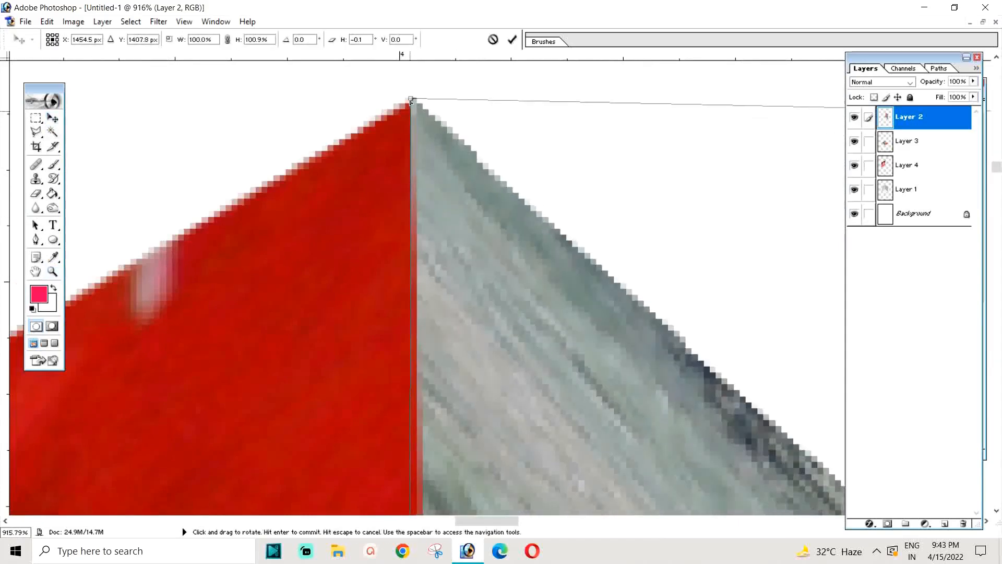
key("Return")
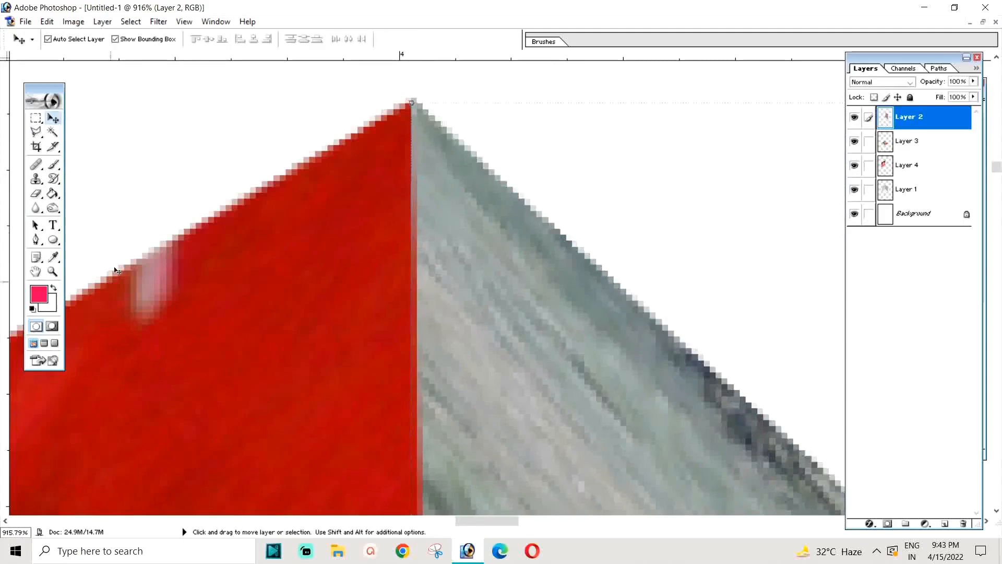
Add a Gradient fill layer directly above the Background layer, with the whole page in view
left_click(54, 271)
right_click(465, 194)
left_click(489, 203)
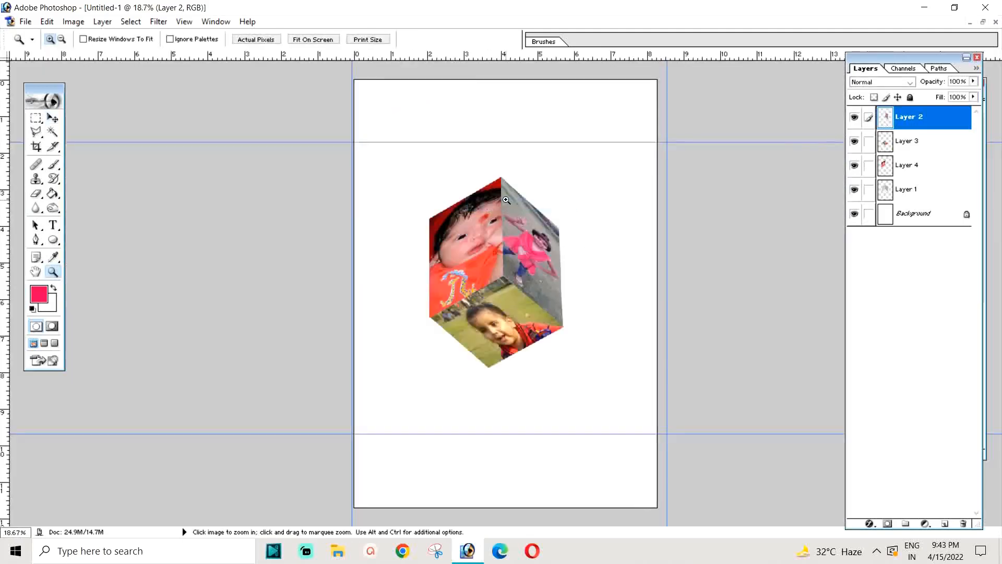
left_click(518, 278)
right_click(495, 283)
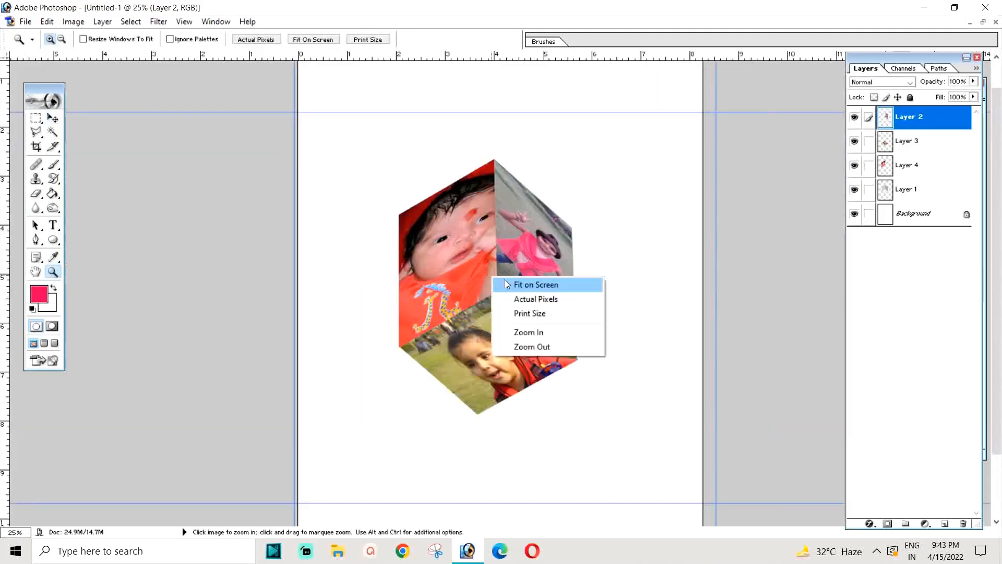
left_click(517, 281)
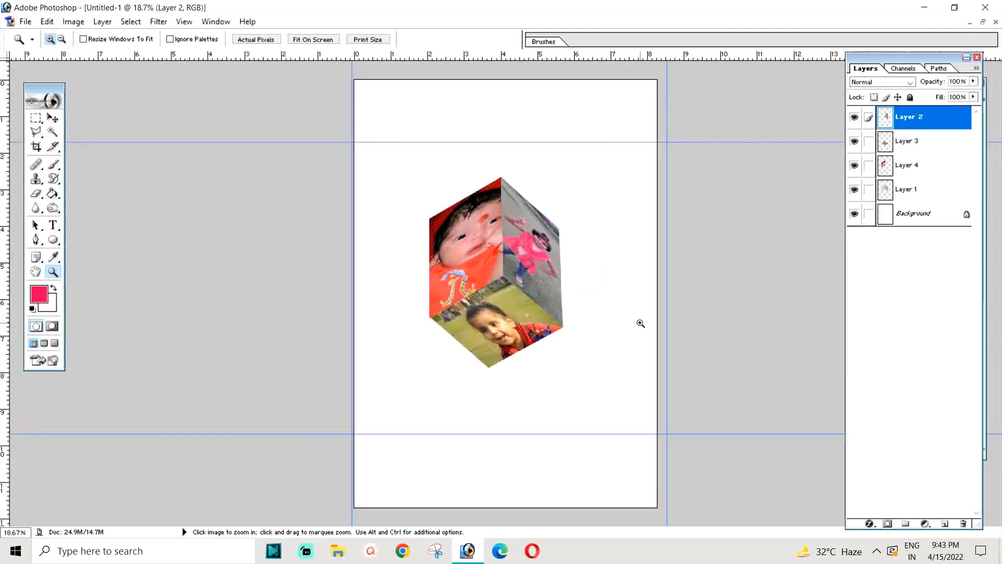
left_click(918, 218)
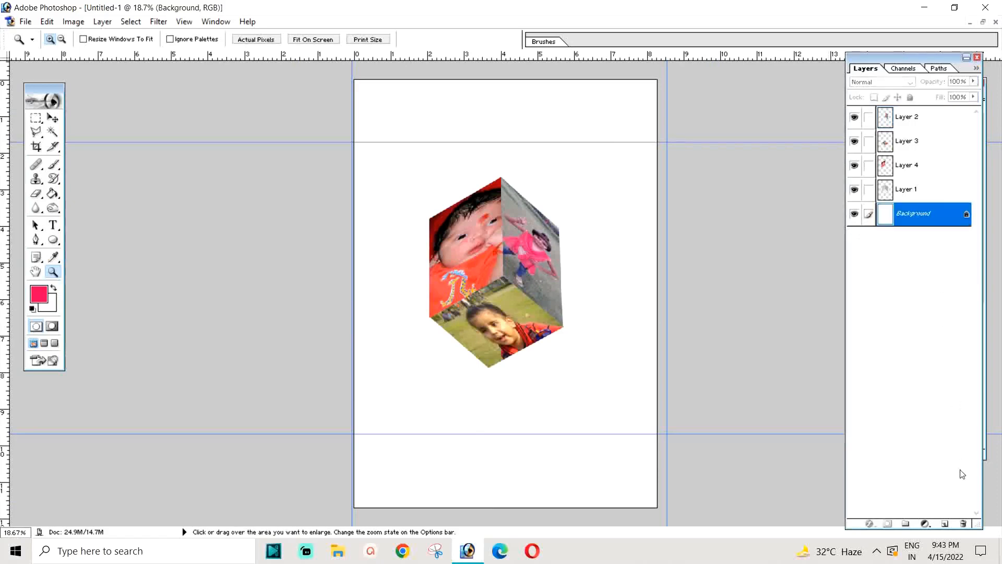
left_click(926, 524)
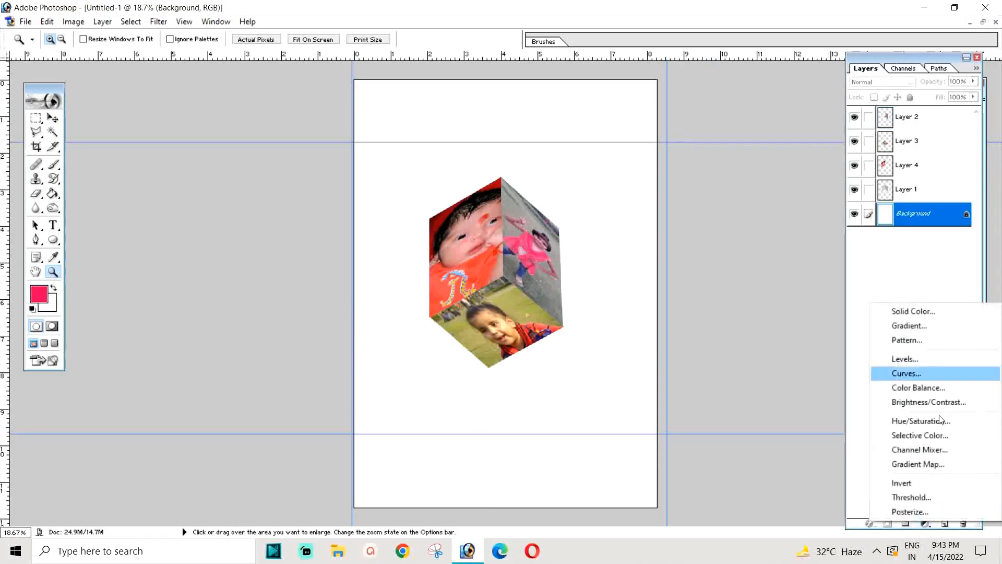
left_click(911, 325)
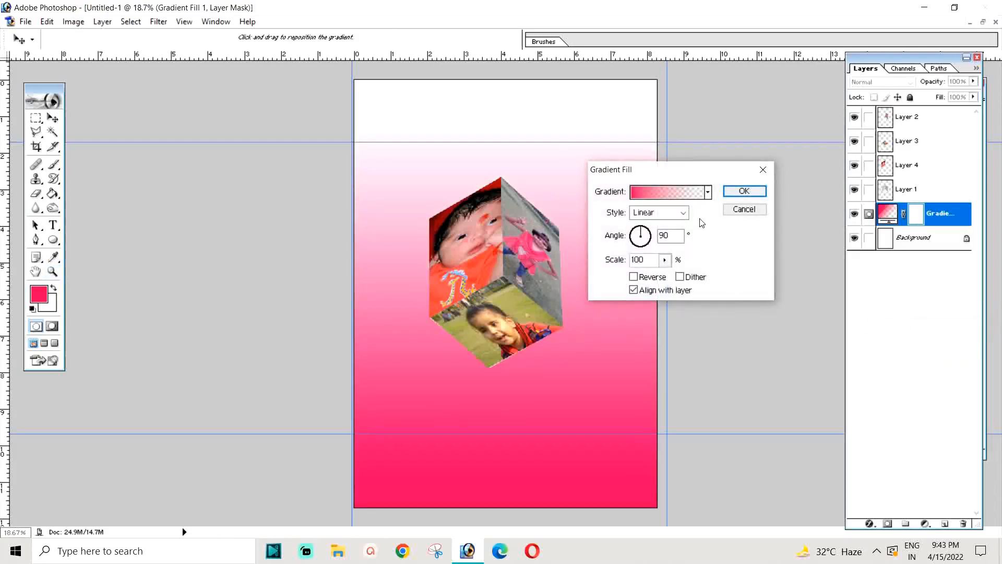
Try the Yellow, Violet, Orange, Blue preset in Radial style, shifting the gradient's centre slightly down and to the left
left_click(708, 193)
left_click(670, 245)
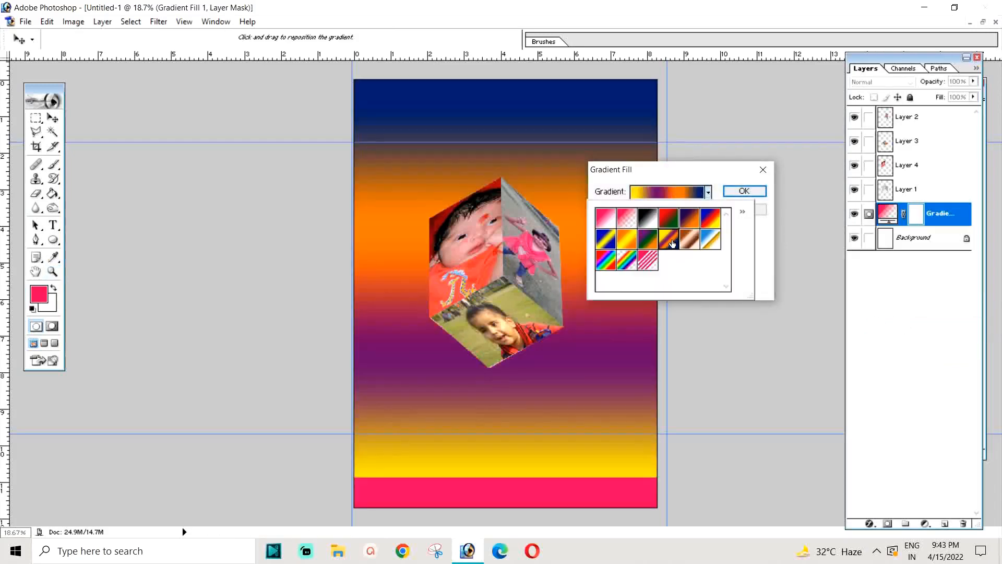
left_click(718, 180)
left_click(684, 214)
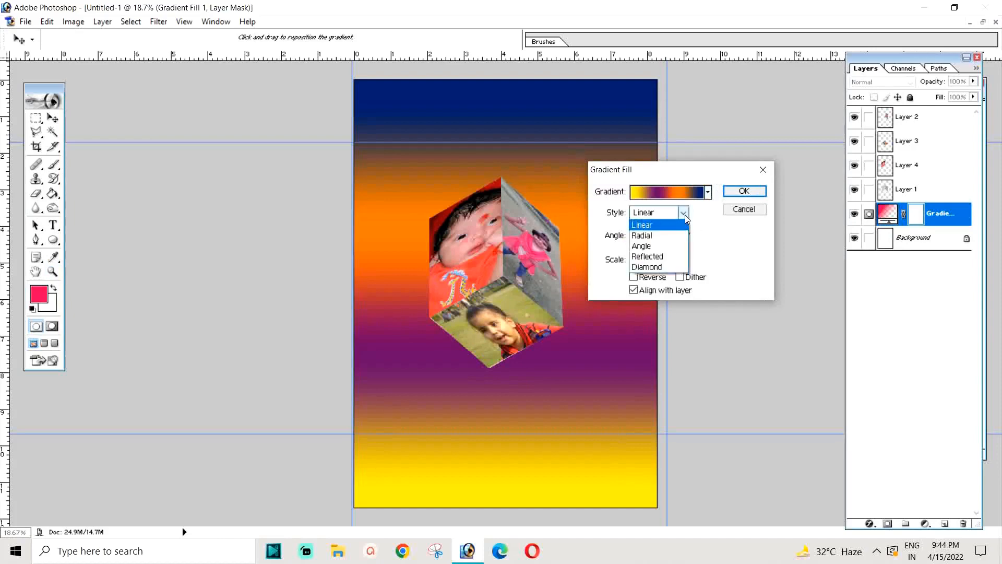
left_click(649, 236)
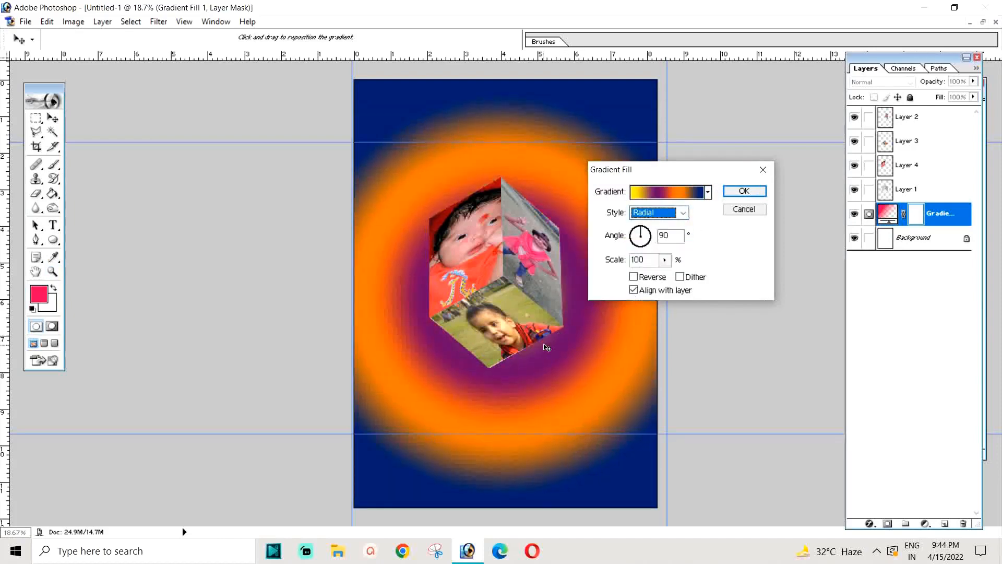
mouse_move(546, 347)
left_mouse_down()
mouse_move(477, 225)
mouse_move(530, 301)
mouse_move(539, 356)
left_mouse_up()
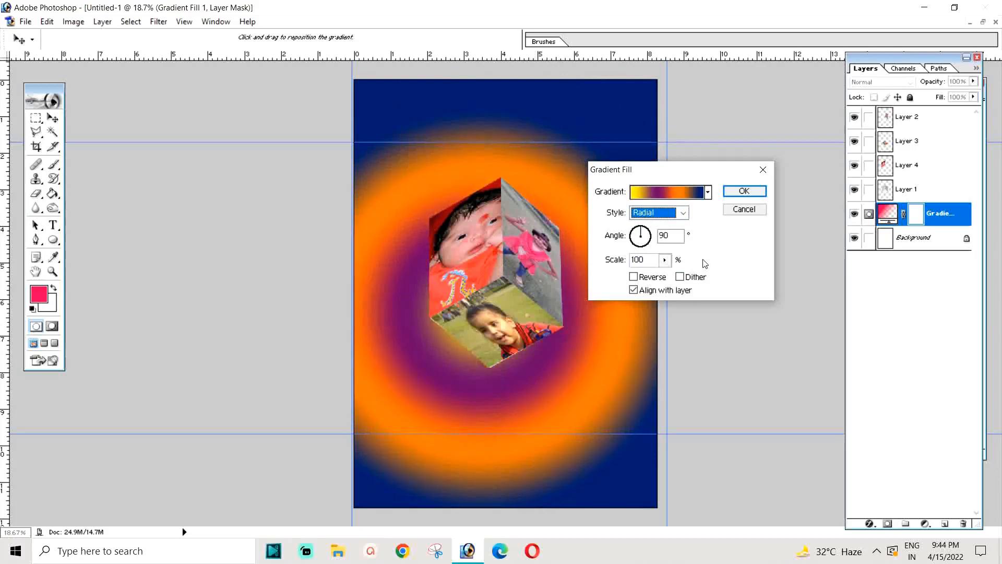
Try the Angle style on the gradient fill and move its centre upward behind the cube
left_click(684, 213)
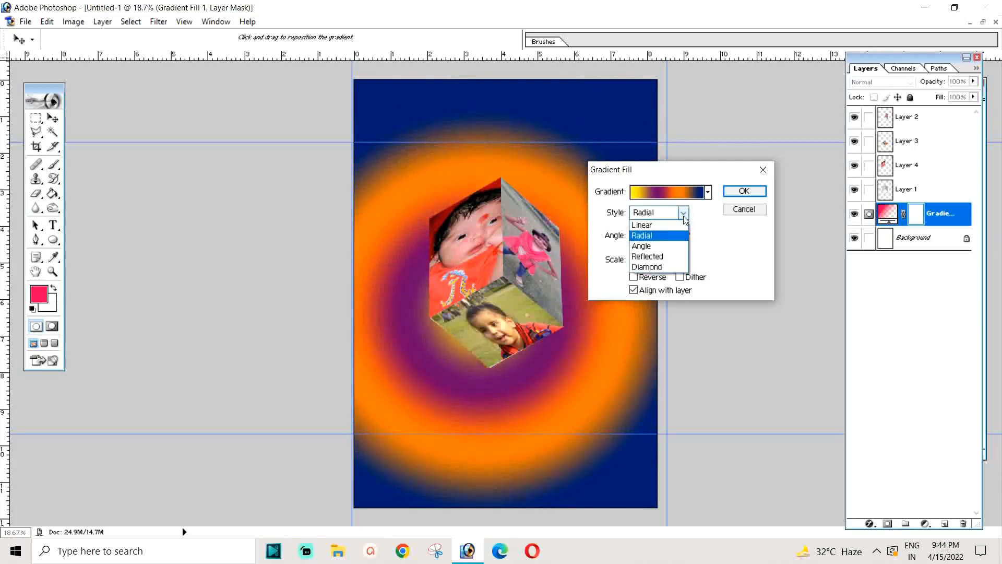
left_click(656, 249)
left_click_drag(553, 324, 555, 227)
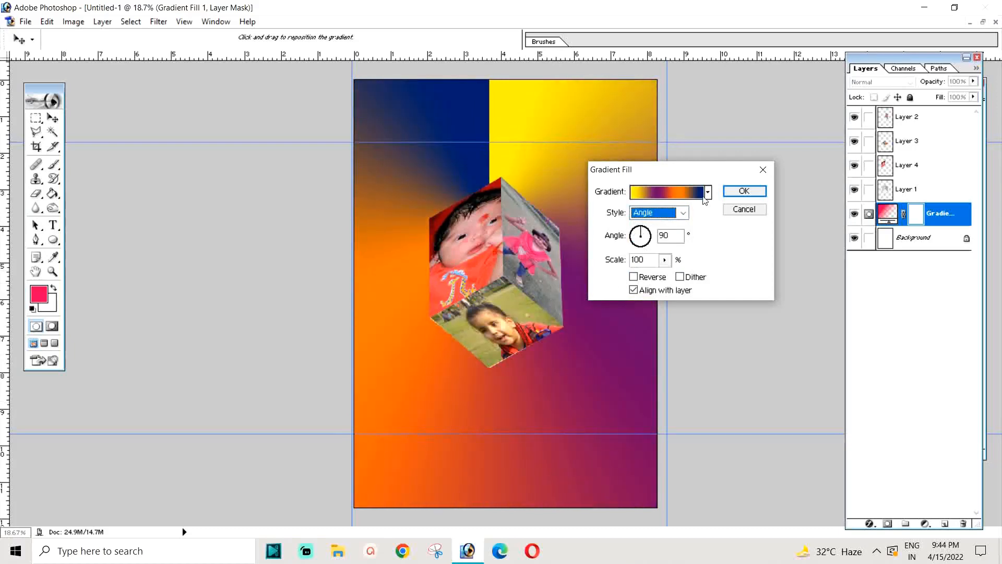
Try the black-to-white preset and then the orange-yellow-orange preset on the gradient fill
left_click(697, 198)
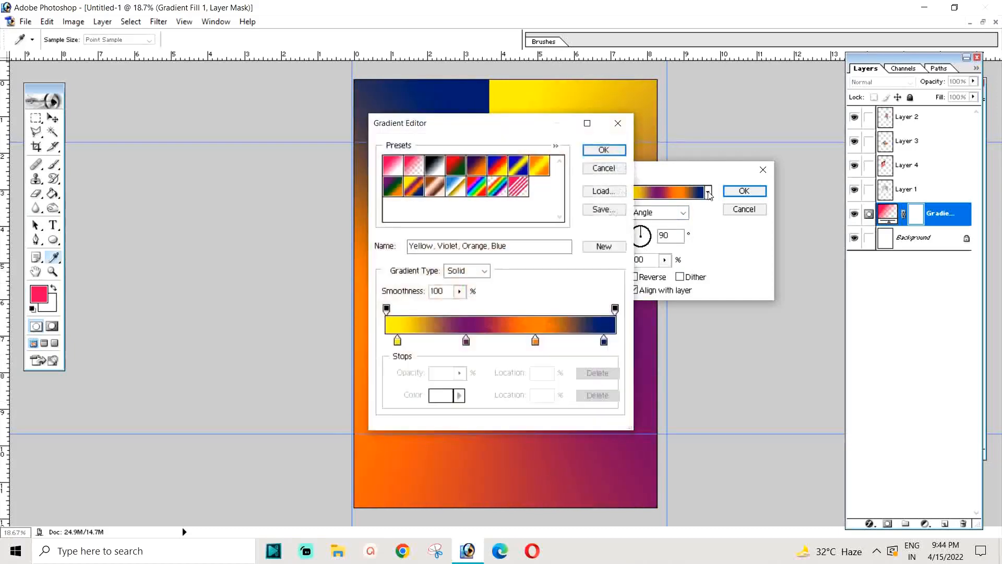
left_click(604, 168)
left_click(708, 192)
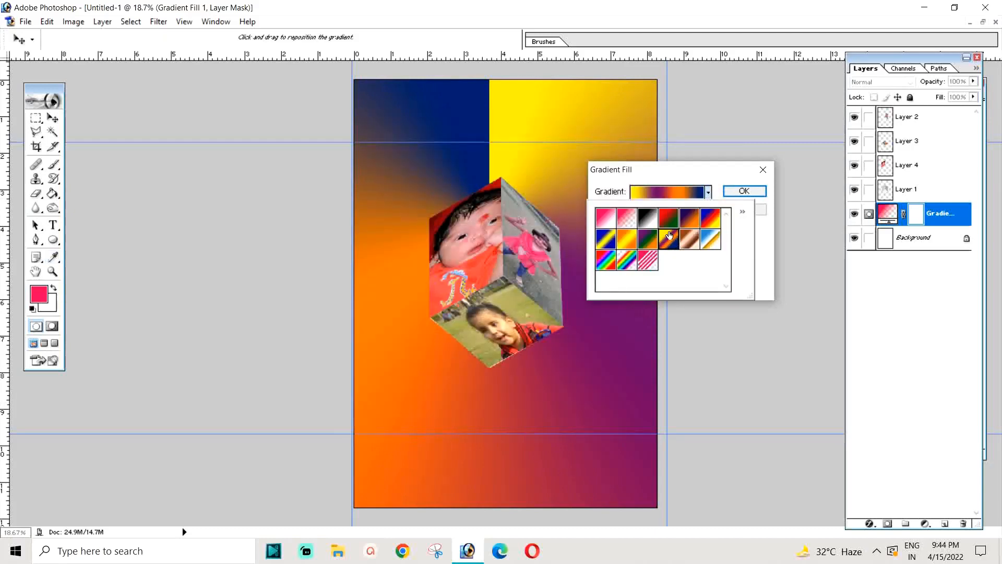
left_click(647, 223)
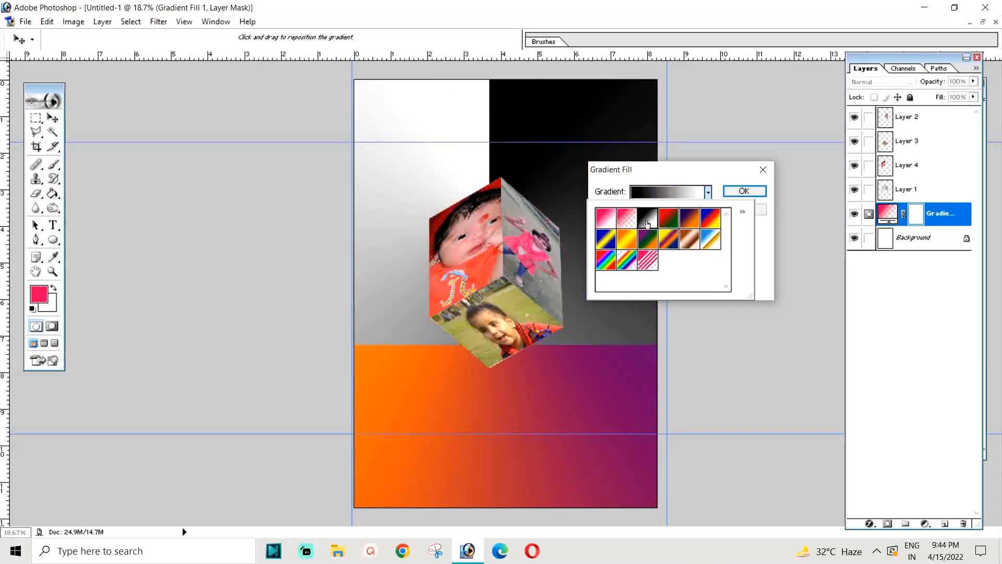
left_click(626, 240)
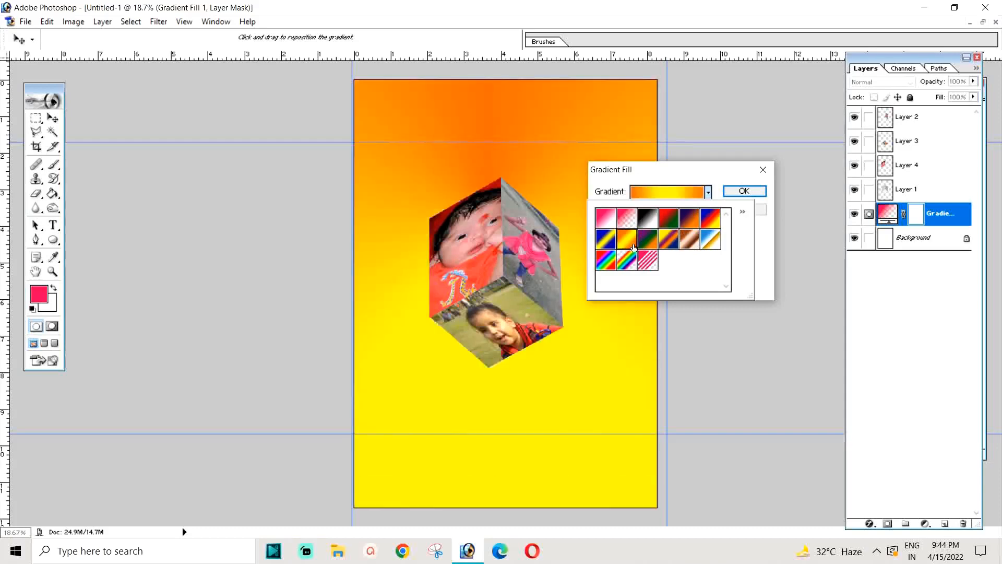
left_click(708, 192)
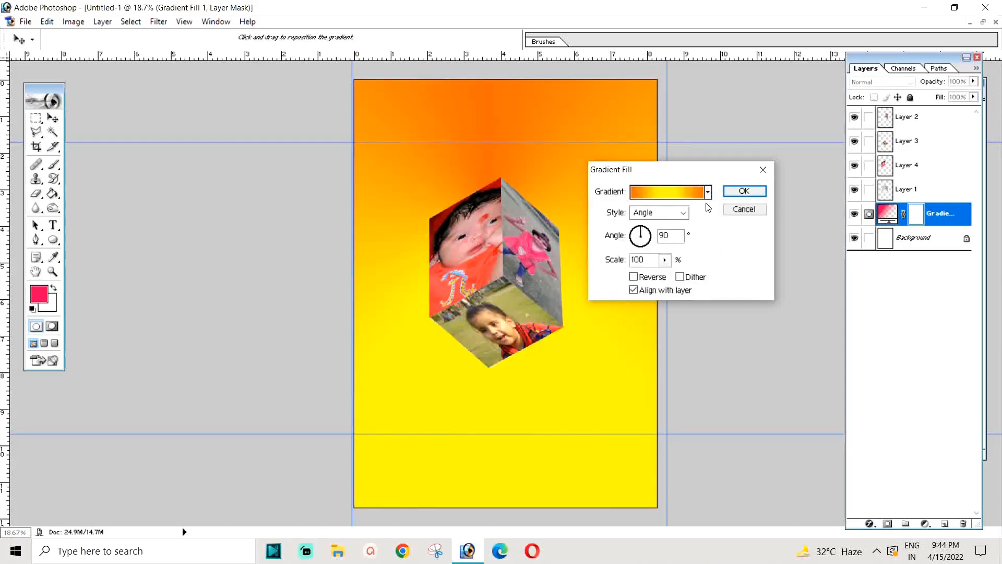
Append the Color Harmonies 1 and Color Harmonies 2 gradient libraries to the available presets
left_click(709, 193)
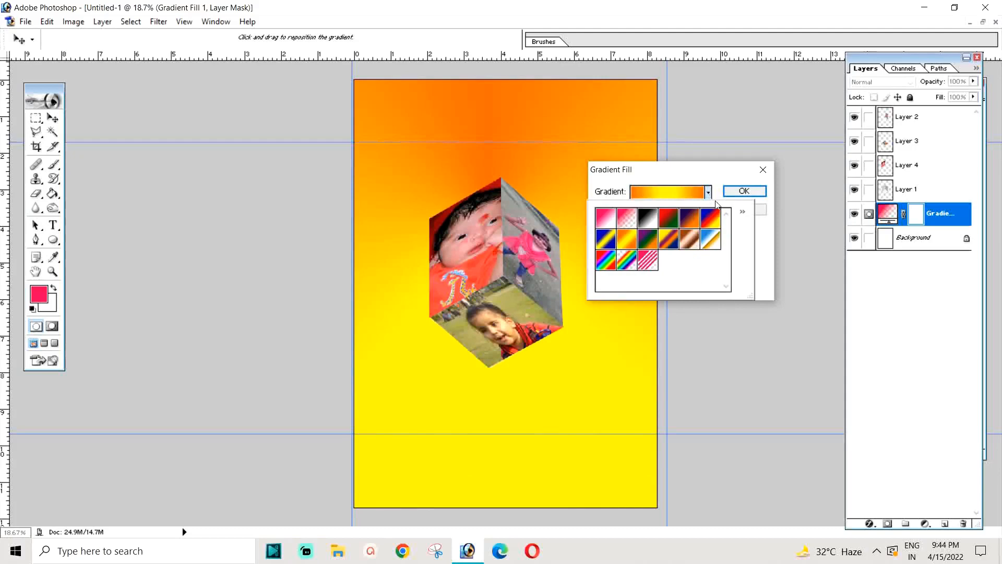
left_click(743, 212)
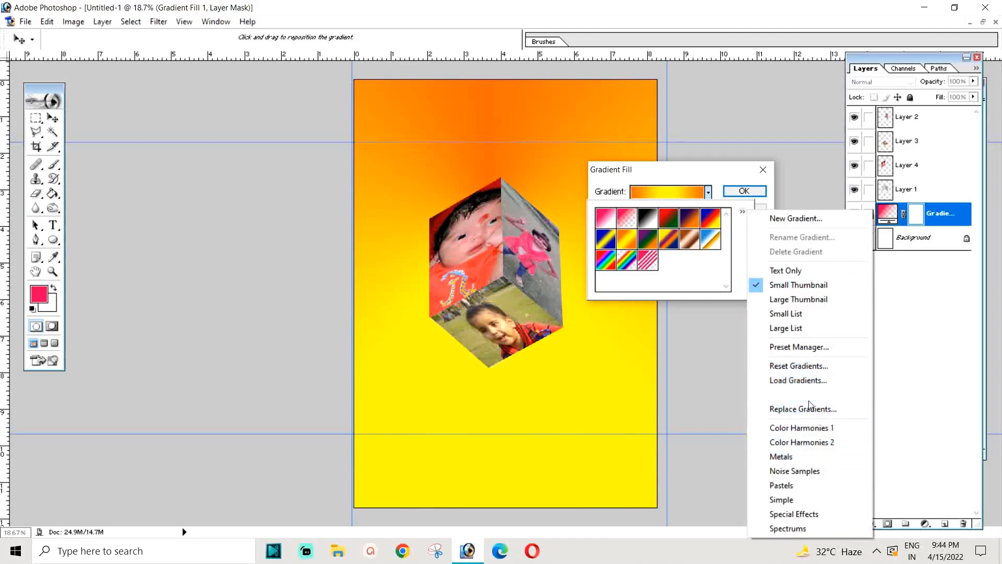
left_click(794, 428)
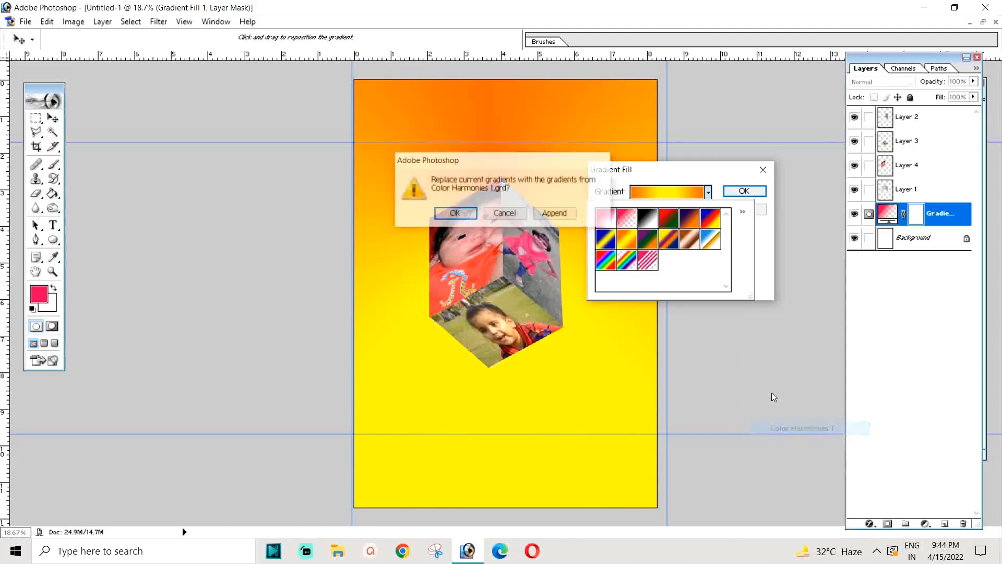
left_click(553, 218)
left_click(742, 211)
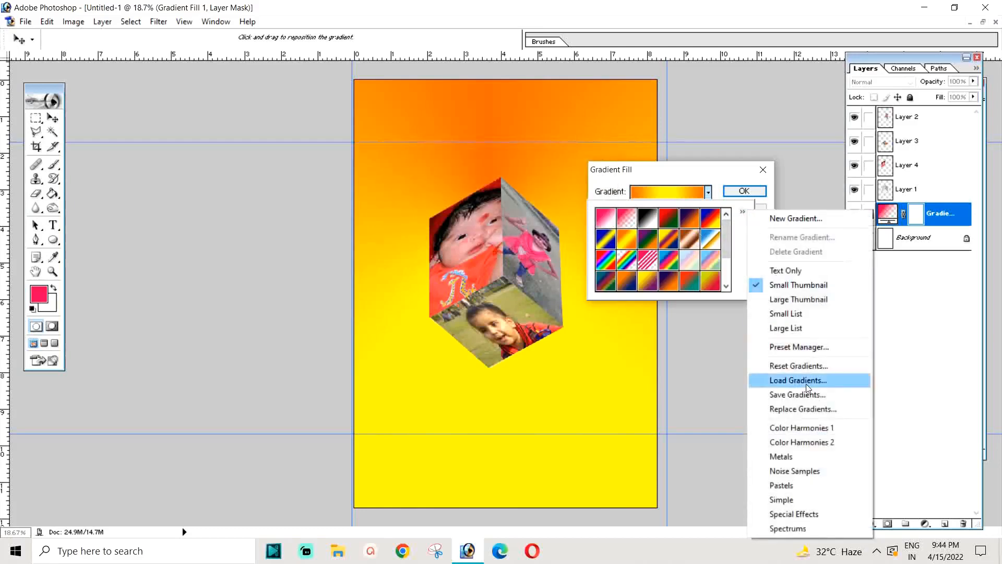
left_click(796, 443)
left_click(555, 215)
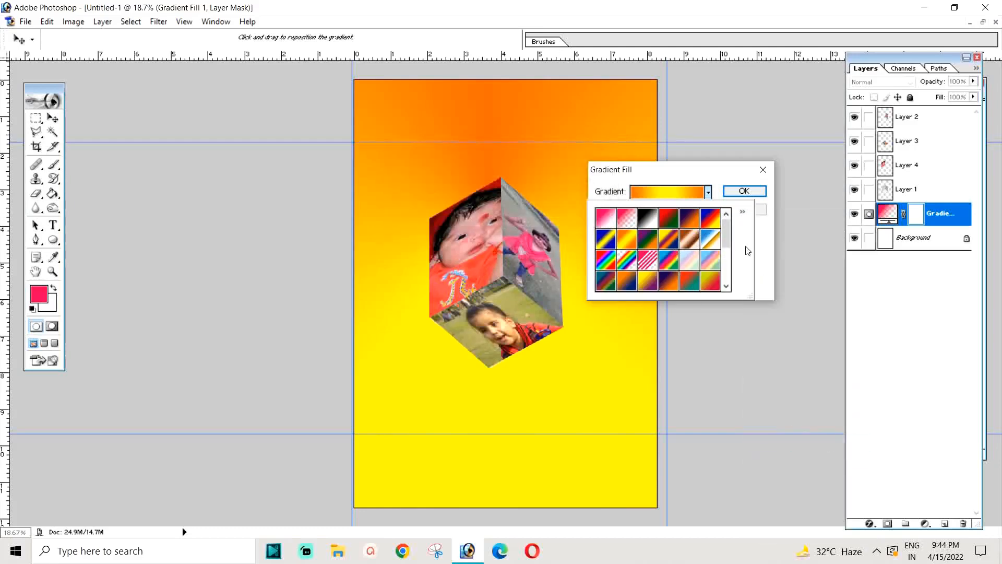
Append the Metals and Pastels gradient libraries to the available presets
left_click(743, 213)
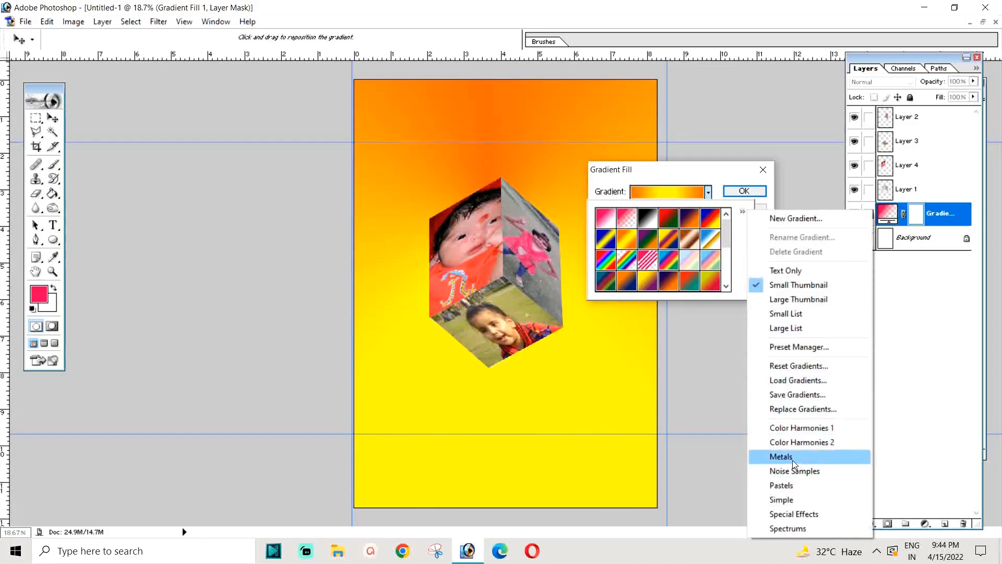
left_click(782, 457)
left_click(563, 218)
left_click(743, 212)
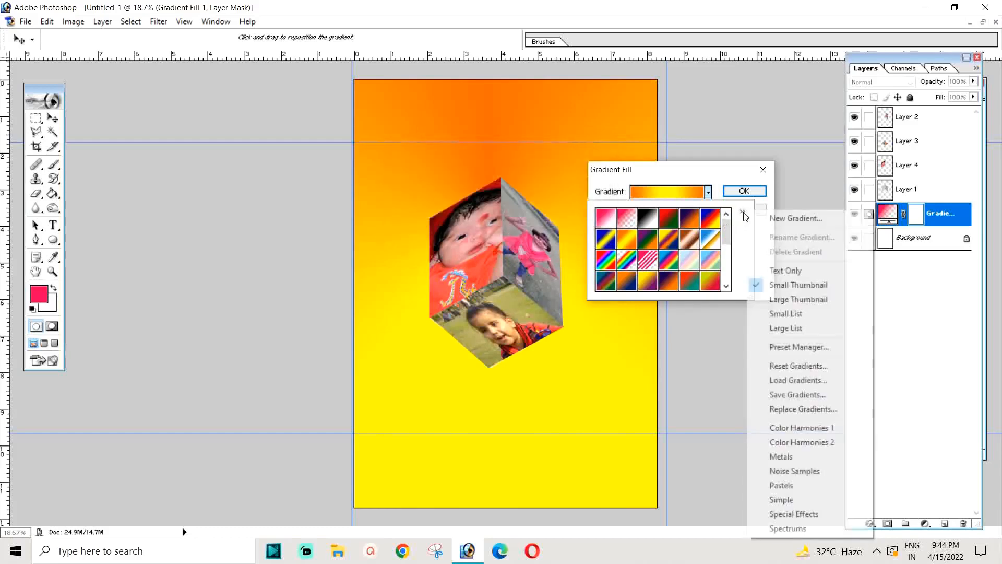
left_click(803, 493)
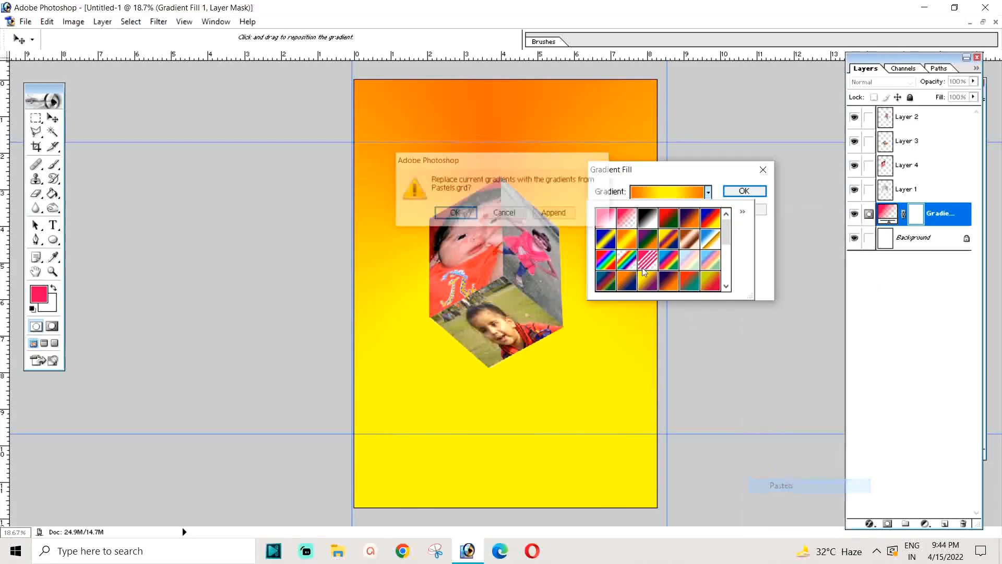
left_click(553, 219)
left_click_drag(726, 225, 728, 264)
Append the Simple, Special Effects and Spectrums gradient libraries to the available presets
left_click(743, 212)
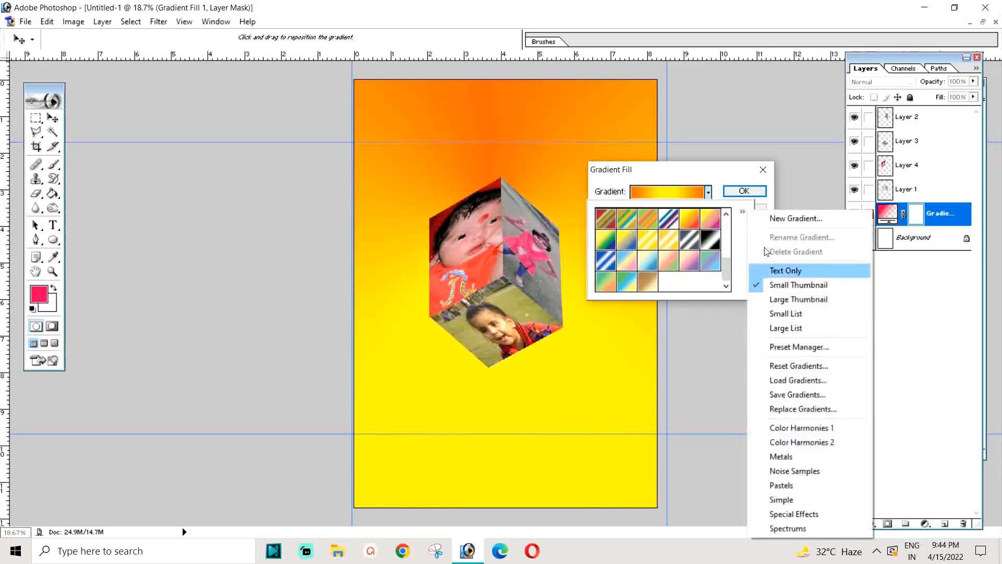
left_click(790, 501)
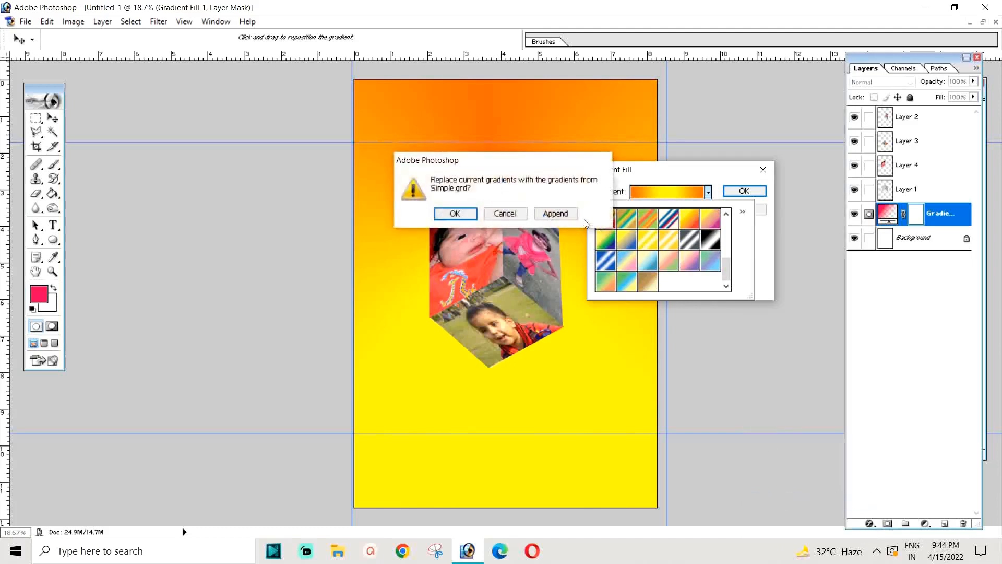
left_click(554, 216)
left_click(743, 214)
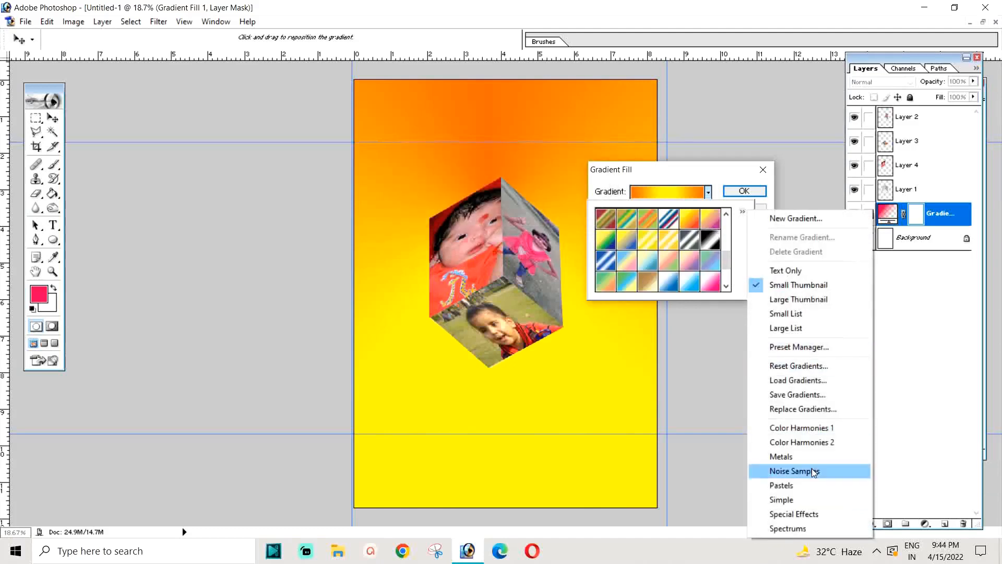
left_click(810, 514)
left_click(556, 214)
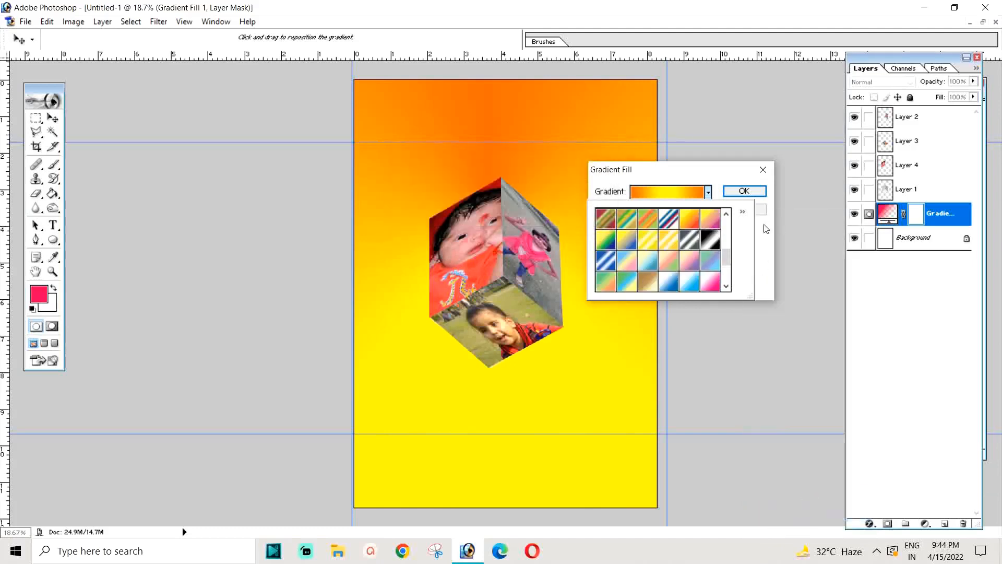
left_click(742, 214)
left_click(788, 528)
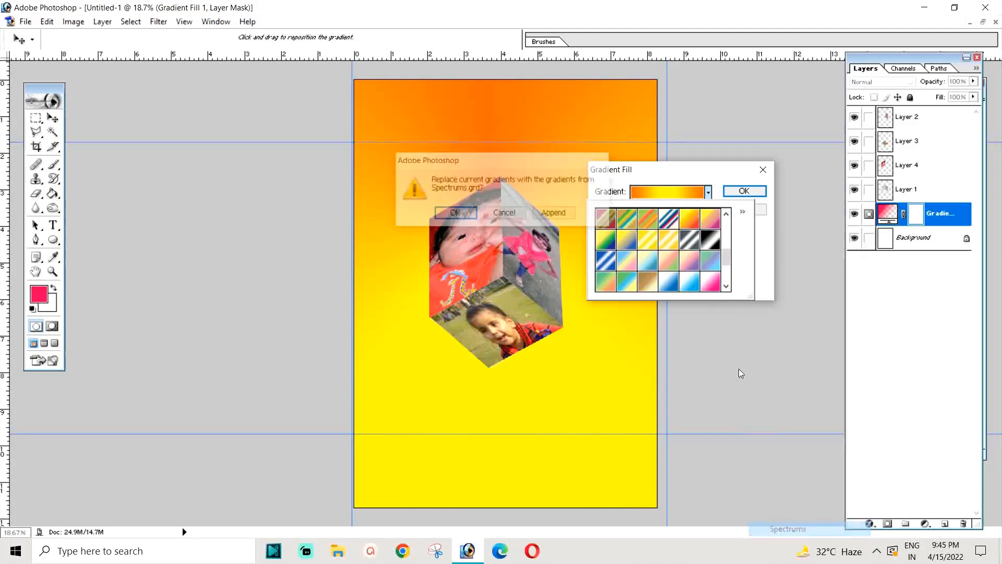
left_click(556, 214)
Apply the spectrum preset running from blue through magenta, red and yellow to green to the gradient fill
scroll(722, 235, "down", 10)
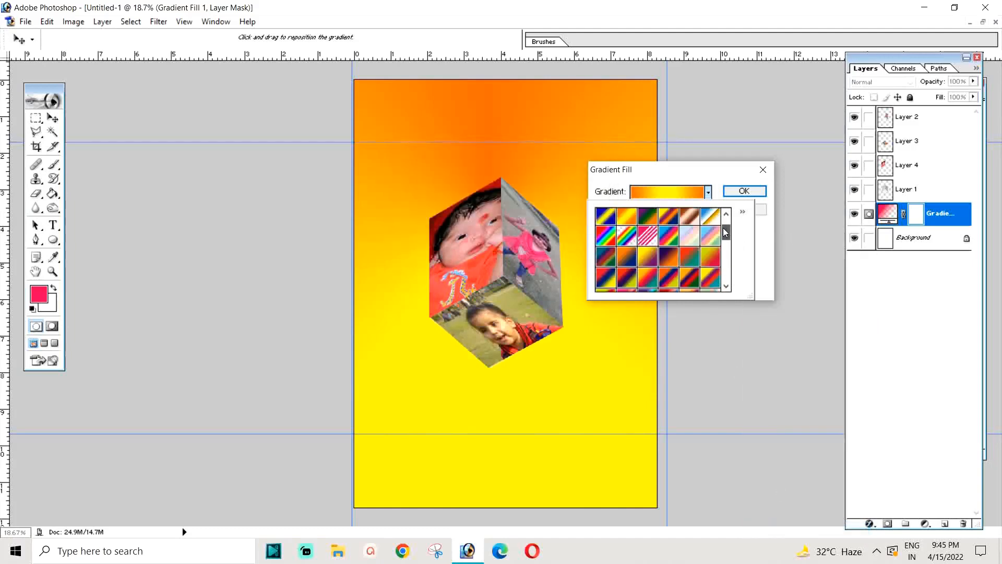
left_click(690, 255)
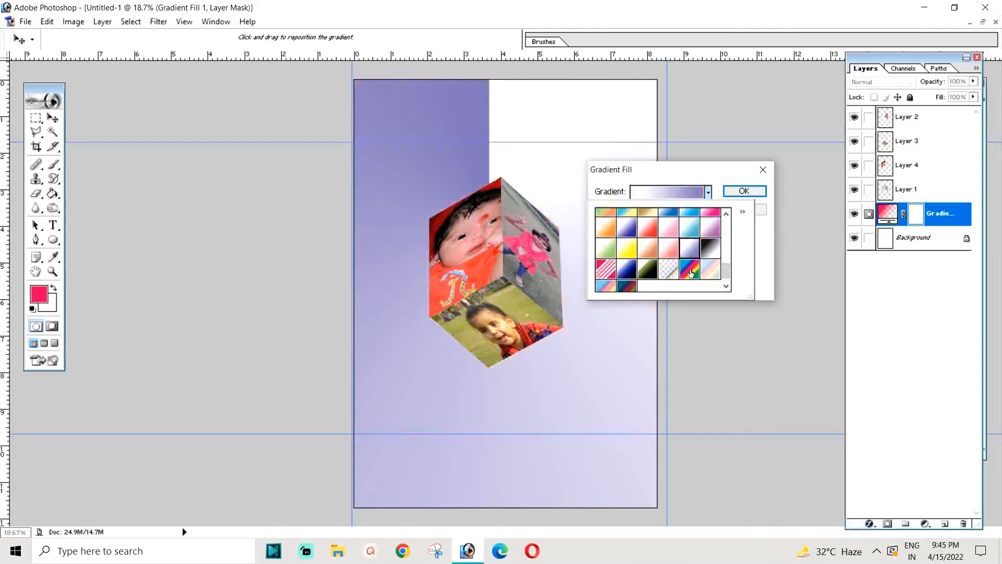
left_click(689, 270)
left_click(698, 180)
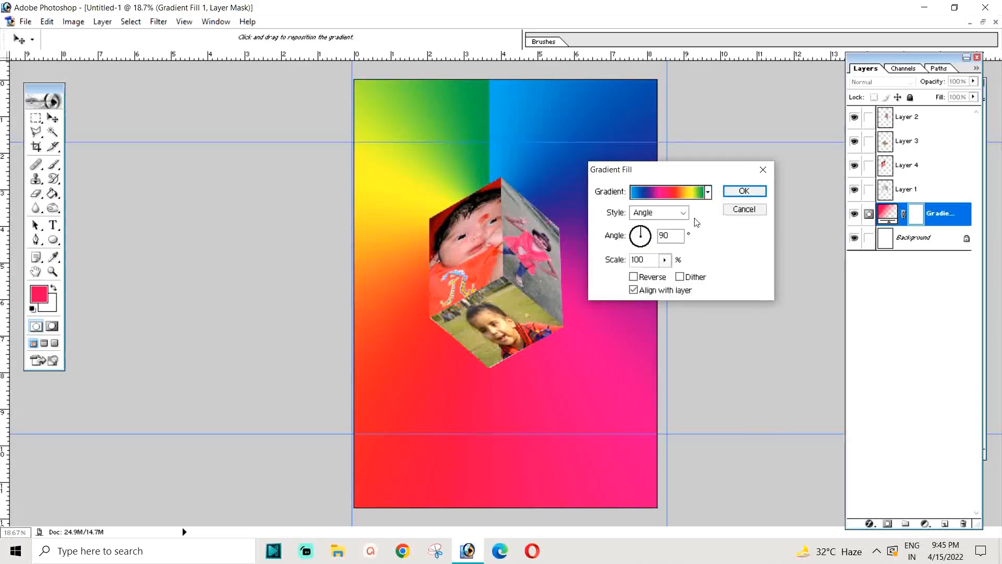
Try the Linear and Reflected styles on the spectrum gradient
left_click(684, 212)
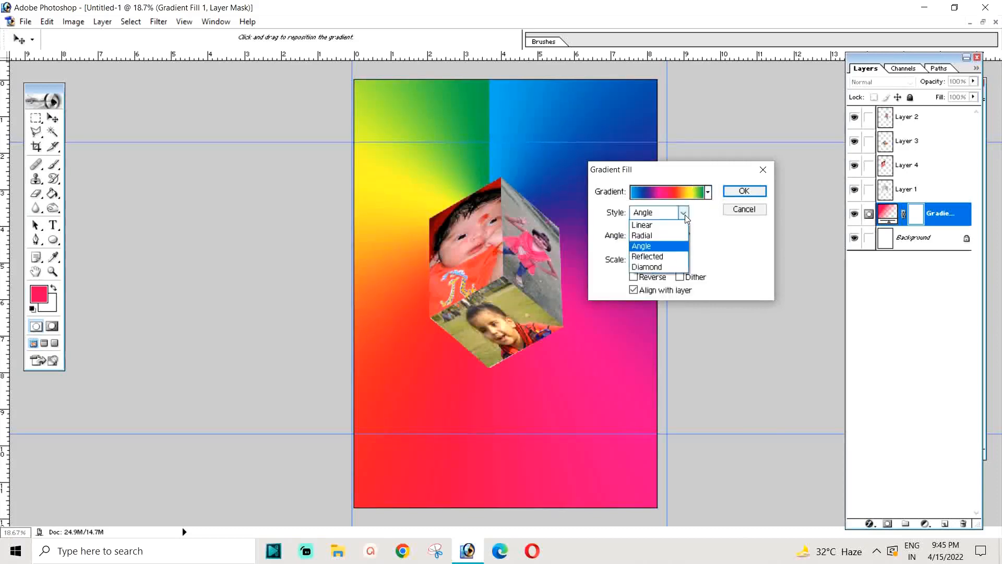
left_click(648, 225)
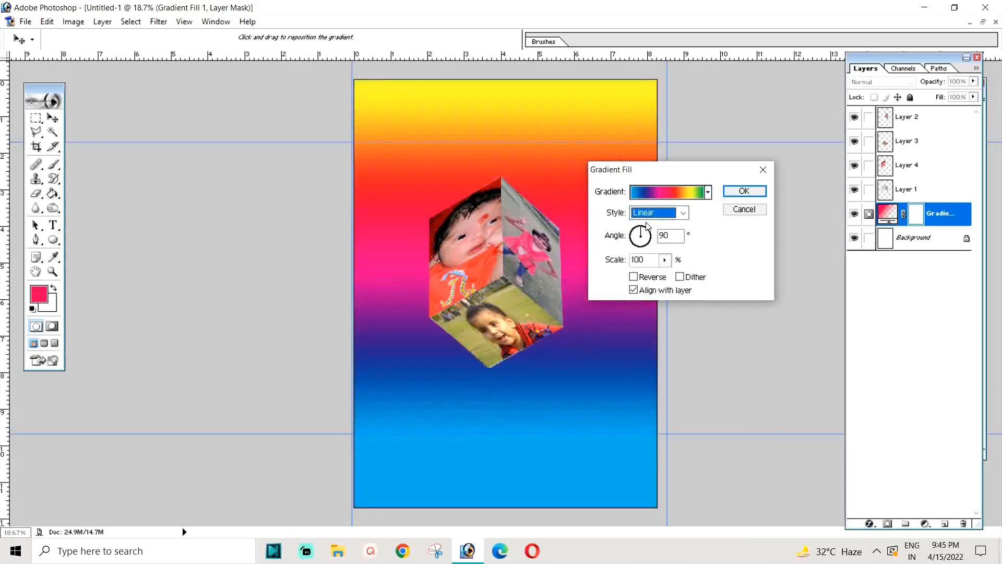
left_click(684, 212)
left_click(655, 257)
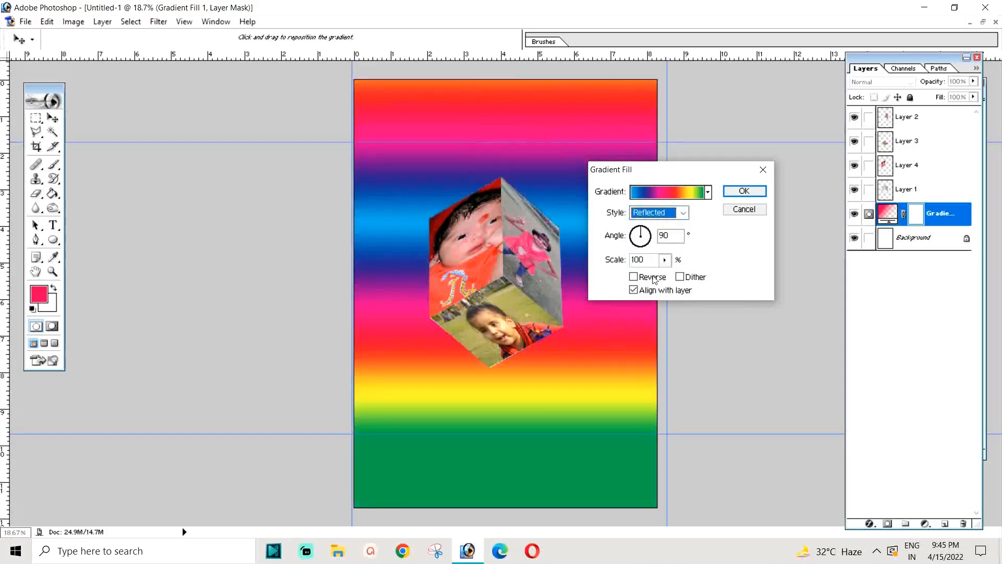
Set the gradient style to Diamond and move the diamond down so it surrounds the cube
left_click(683, 213)
left_click(652, 266)
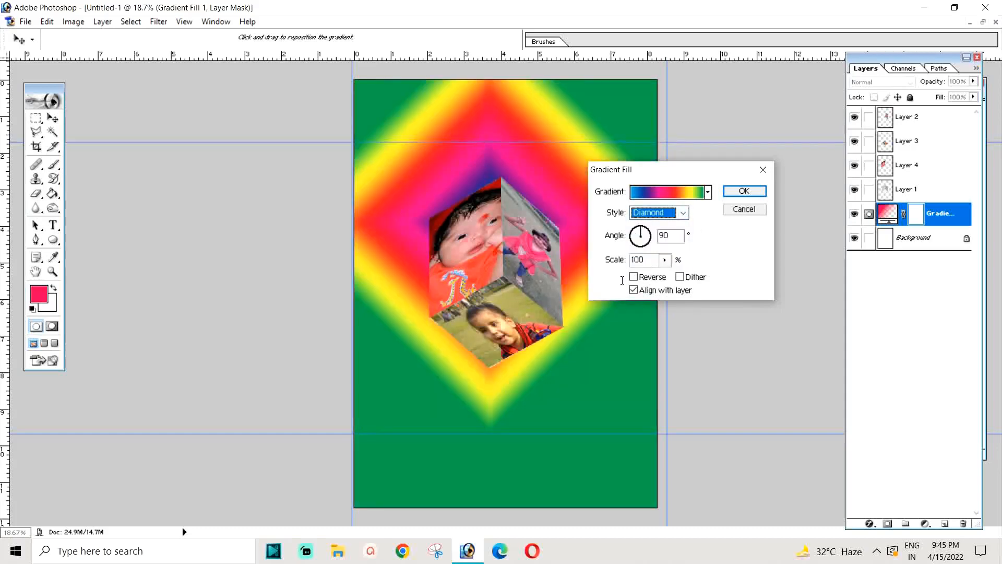
left_click_drag(553, 208, 549, 268)
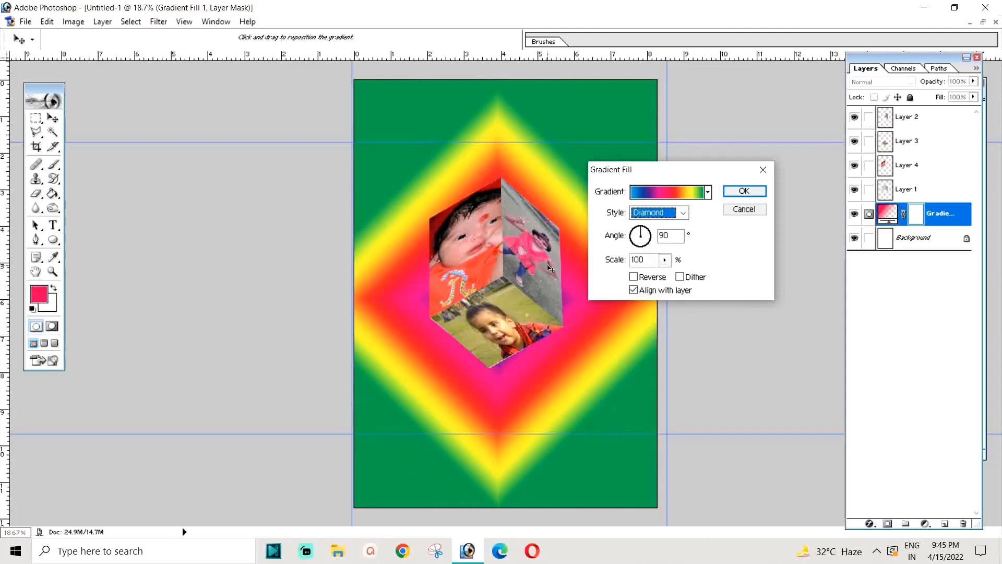
Set the gradient's scale to 103%, shift the diamond upward behind the cube, and apply the fill
left_click(665, 260)
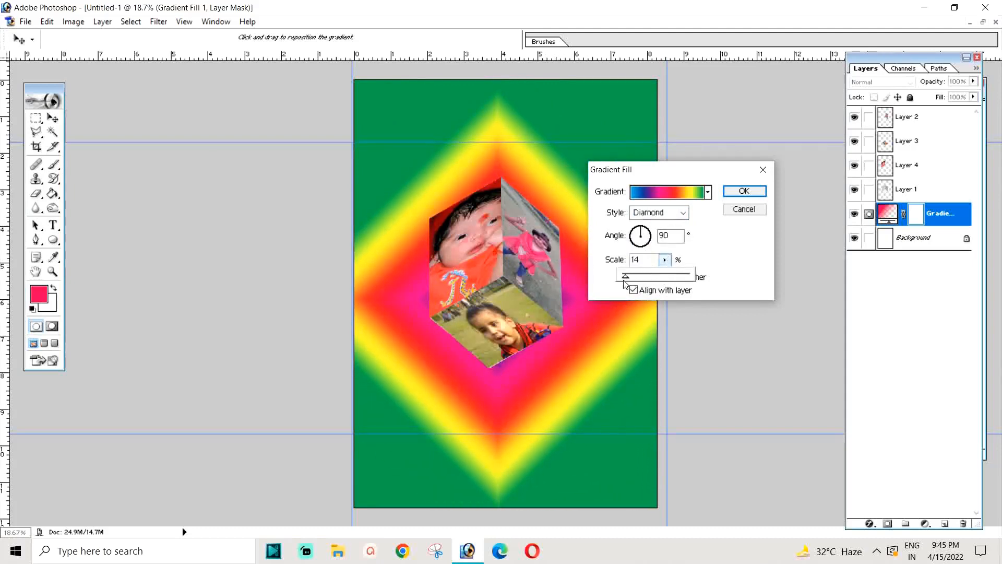
left_click_drag(625, 284, 668, 286)
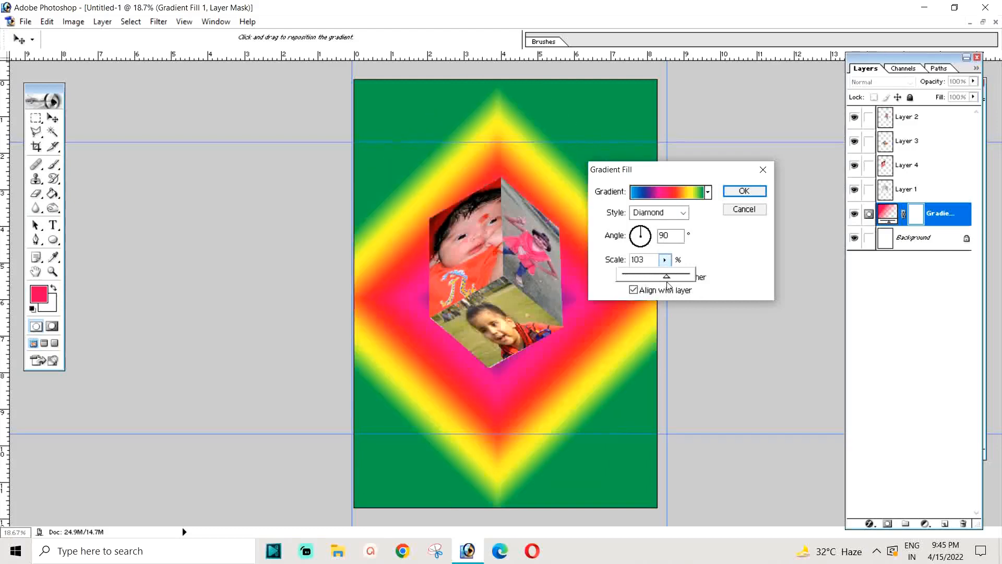
left_click_drag(566, 293, 563, 252)
left_click(744, 191)
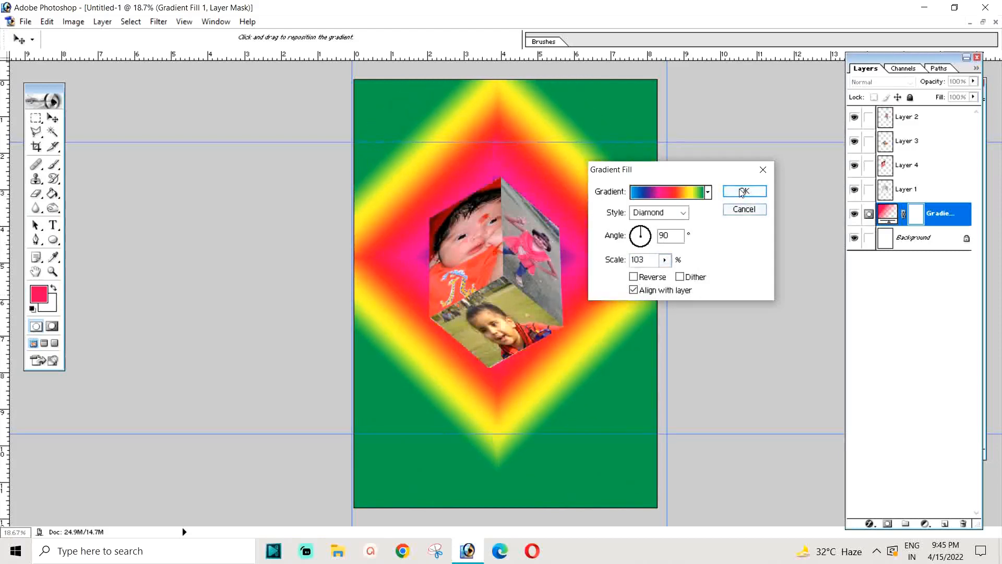